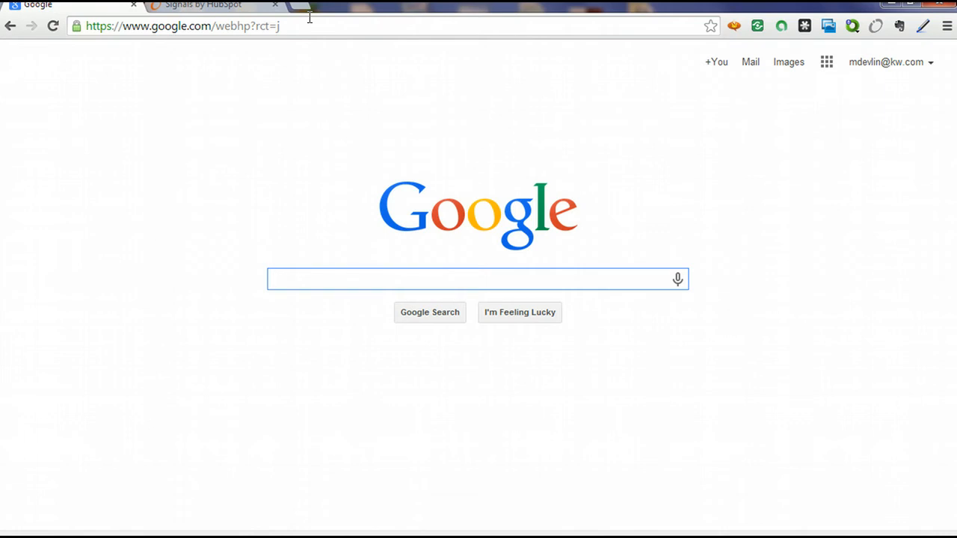
# Load kw.com in the Signals tab, then return to the Google homepage tab.
pyautogui.click(240, 6)
pyautogui.click(263, 26)
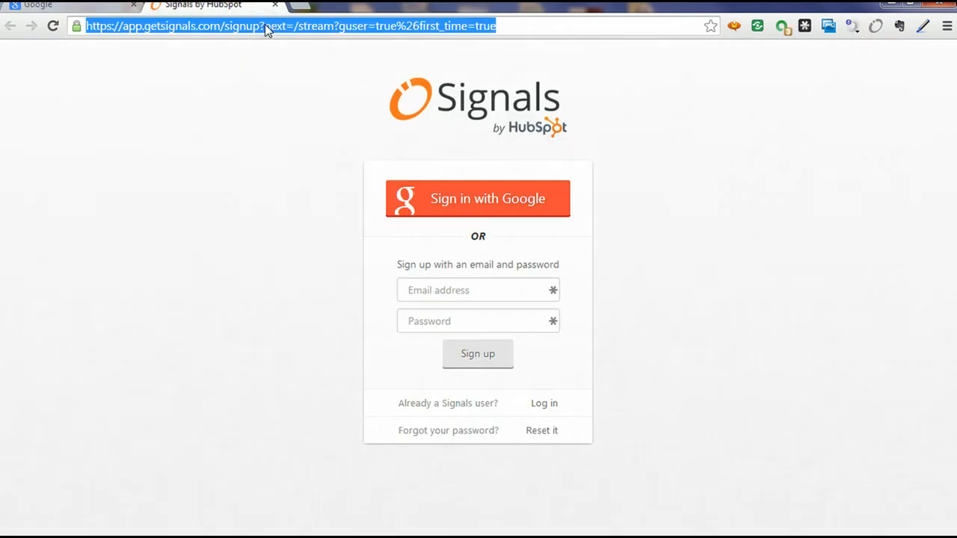
pyautogui.write('kw.com')
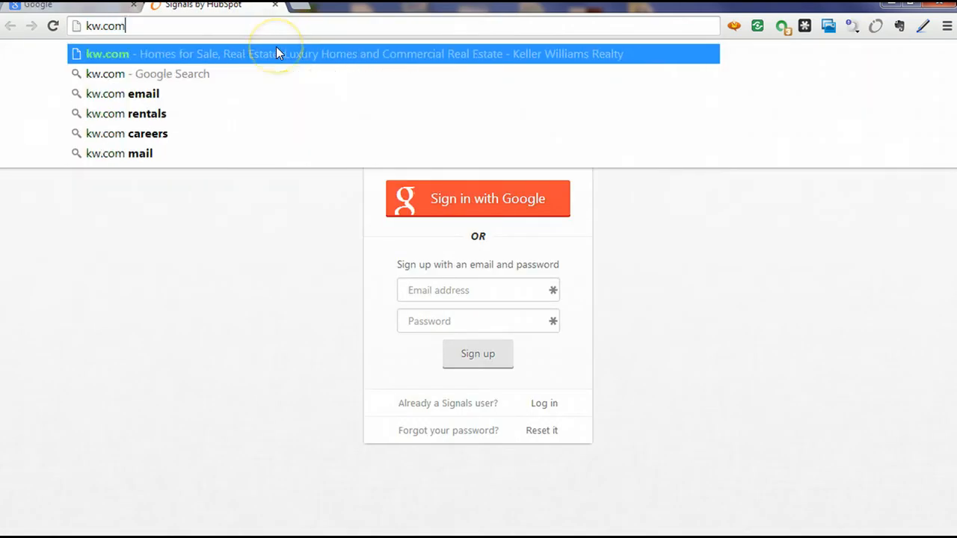
pyautogui.click(278, 51)
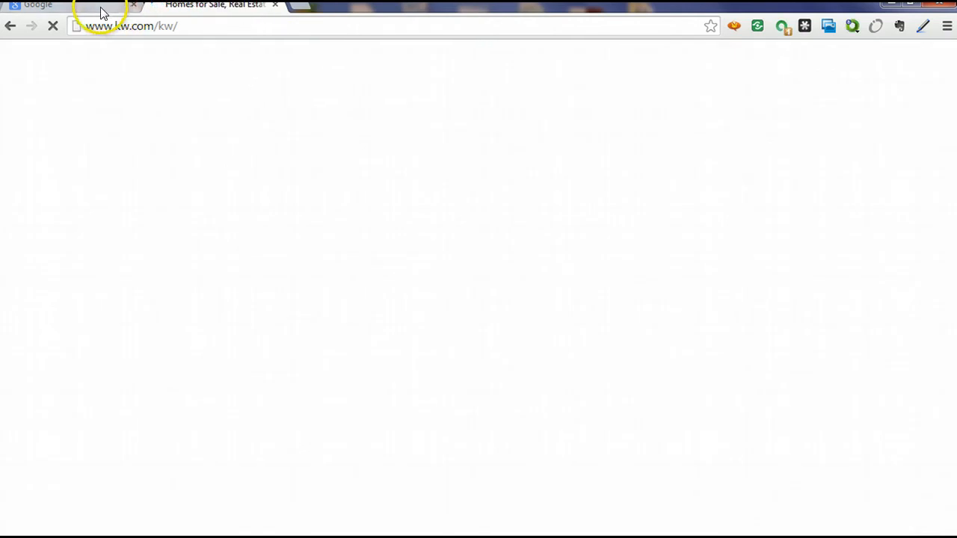
pyautogui.click(97, 7)
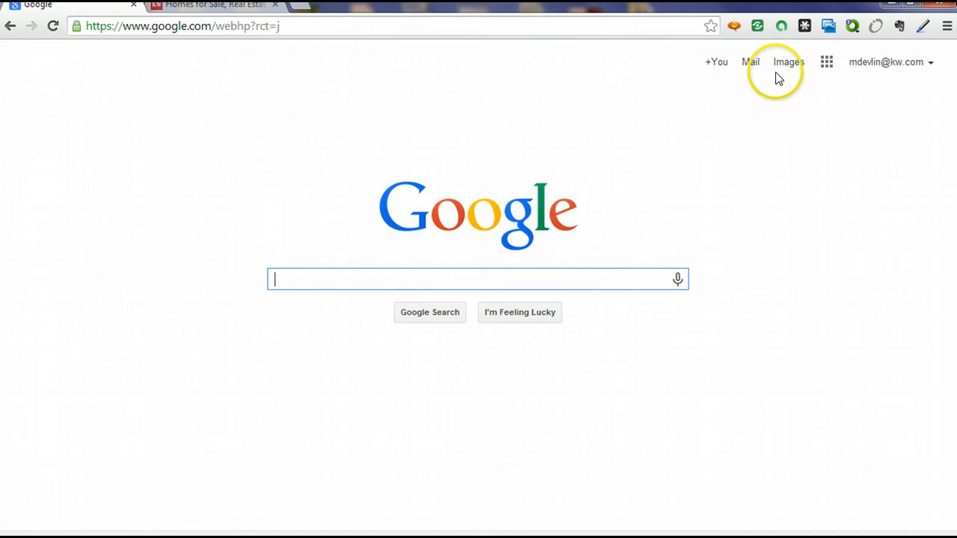
# Start the Google+ profile setup from +You on the Google homepage.
pyautogui.click(719, 66)
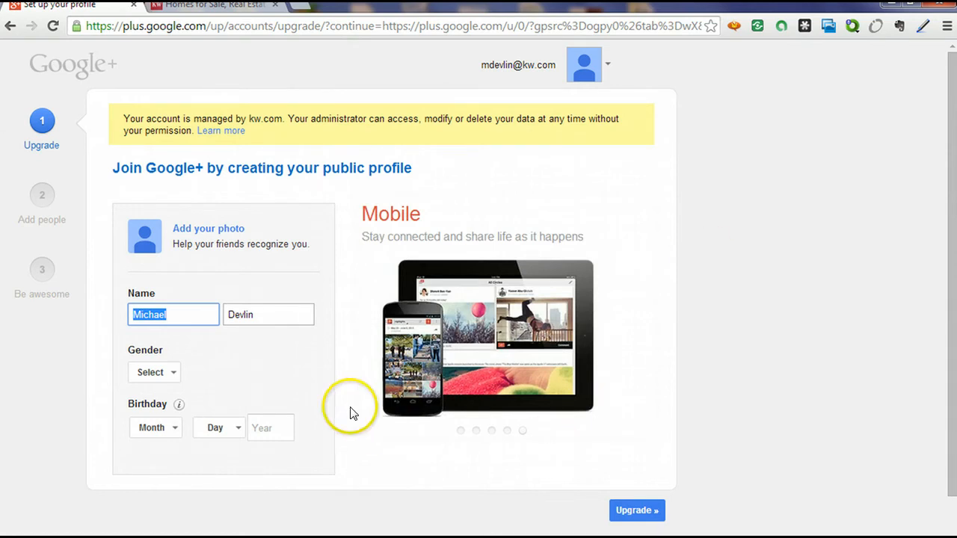
# Set the profile gender to Male.
pyautogui.click(166, 373)
pyautogui.click(171, 375)
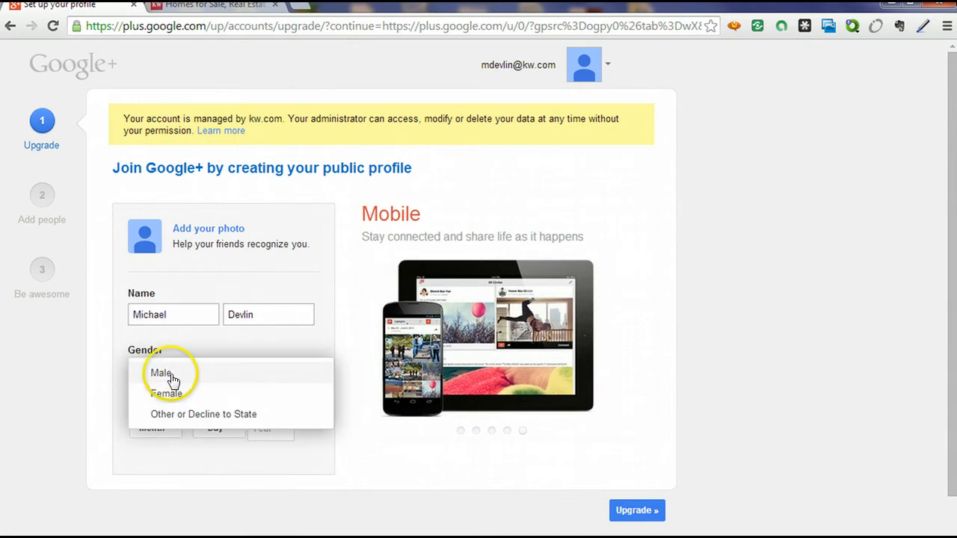
pyautogui.click(171, 375)
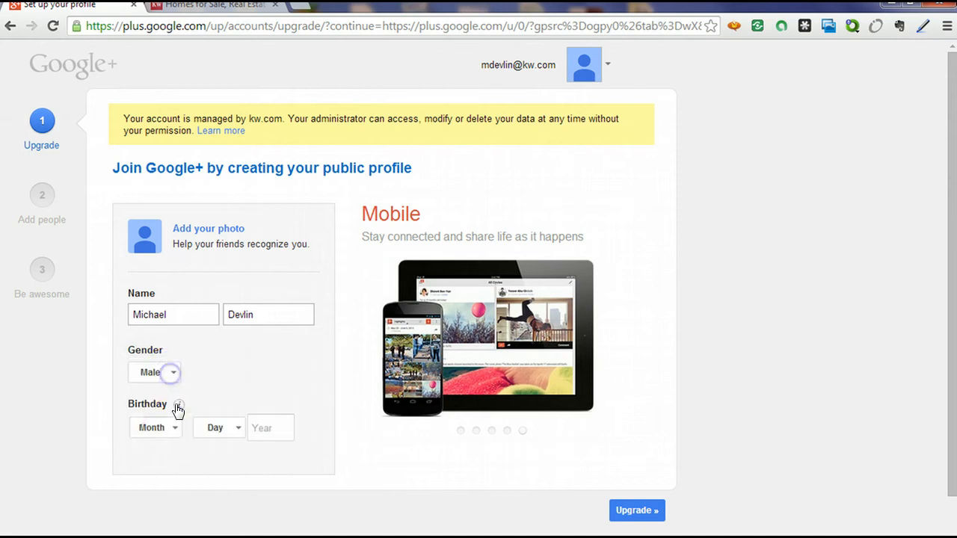
pyautogui.click(172, 426)
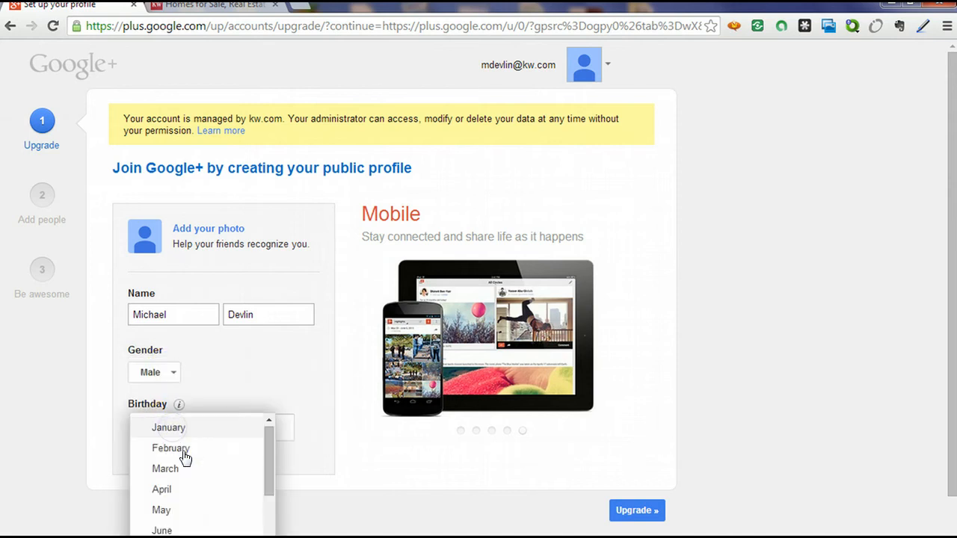
pyautogui.scroll(-1, 185, 479)
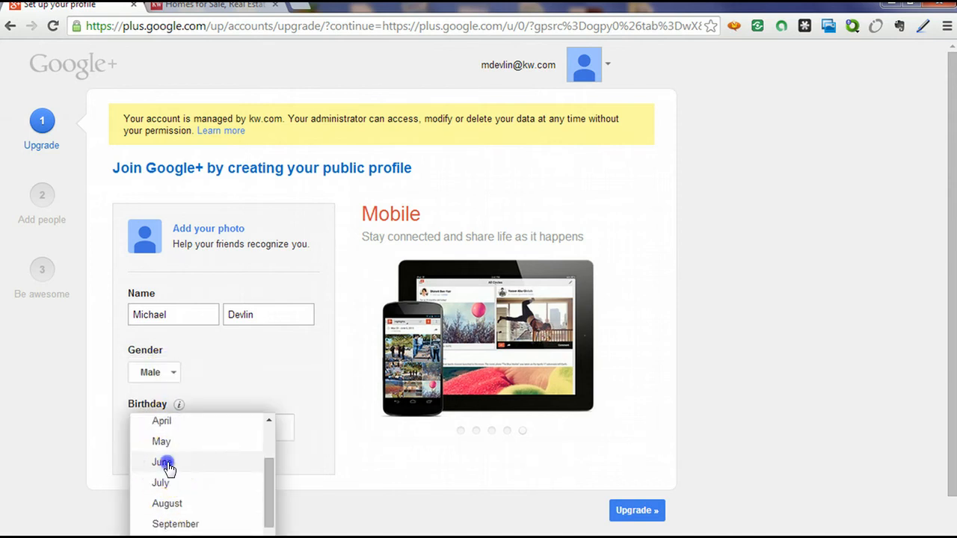
pyautogui.click(167, 465)
pyautogui.click(237, 435)
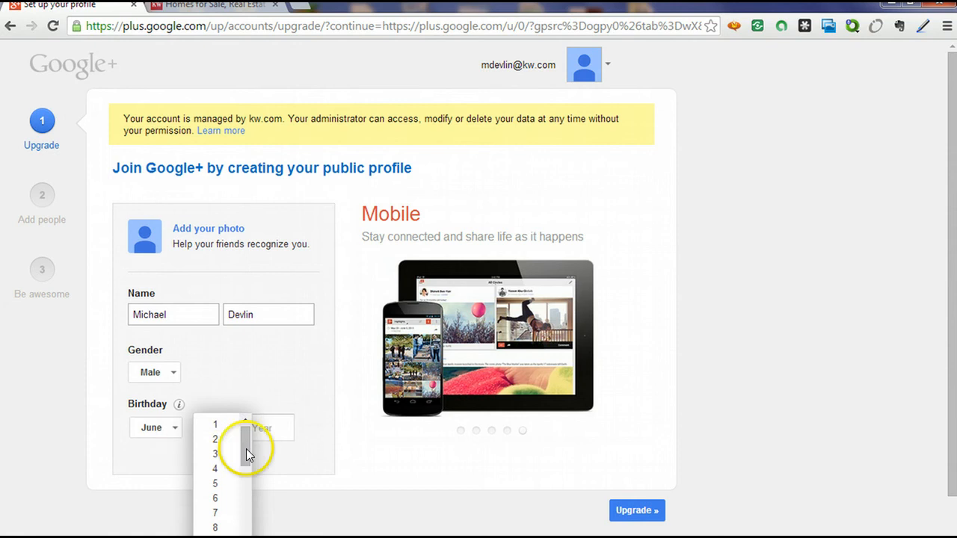
pyautogui.moveTo(244, 442); pyautogui.dragTo(238, 480)
pyautogui.click(215, 491)
pyautogui.scroll(-1, 214, 495)
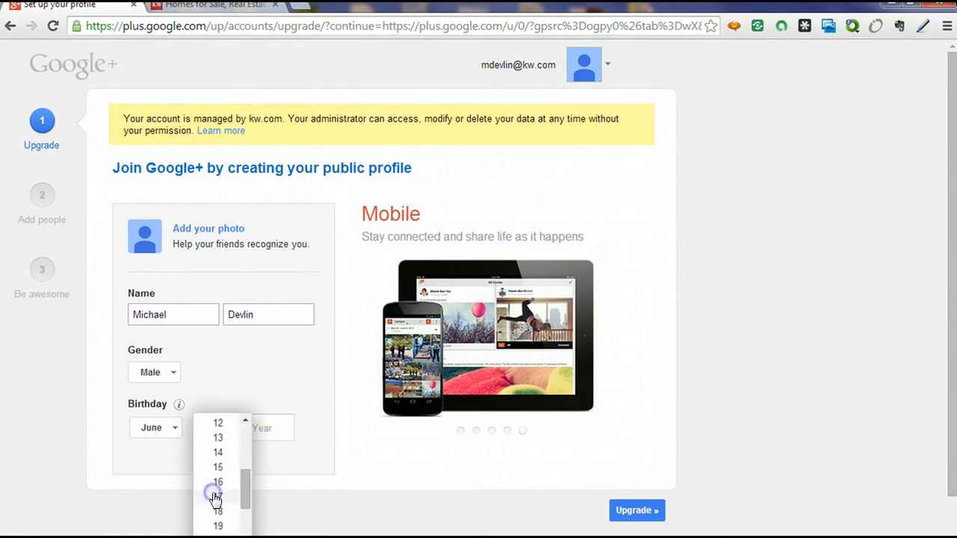
pyautogui.click(217, 501)
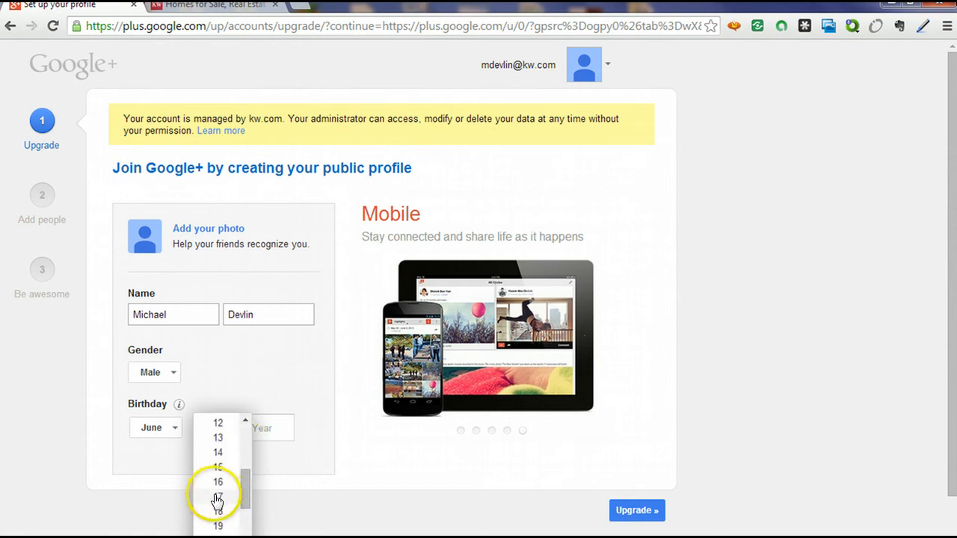
pyautogui.click(265, 432)
pyautogui.write('1953')
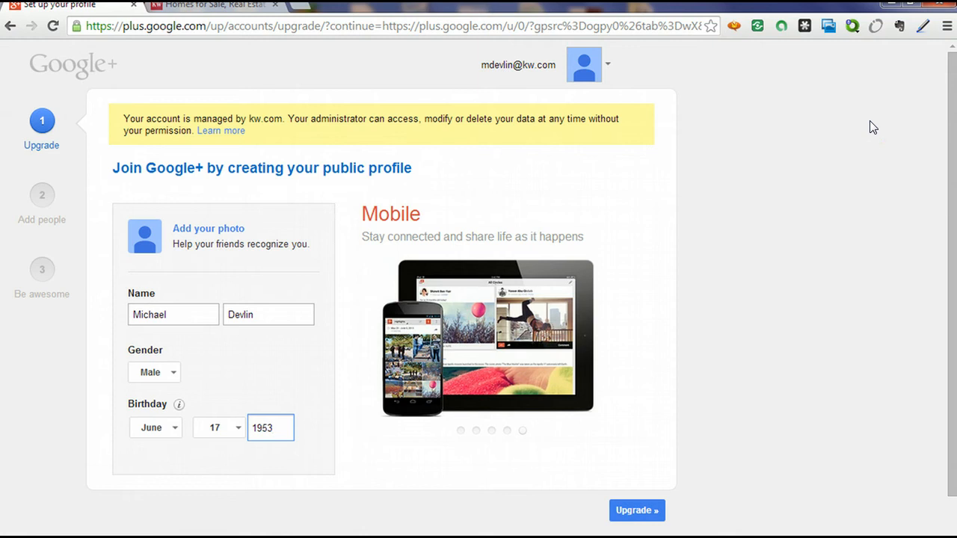
# Submit the form with Upgrade to join Google+.
pyautogui.click(637, 510)
pyautogui.click(641, 513)
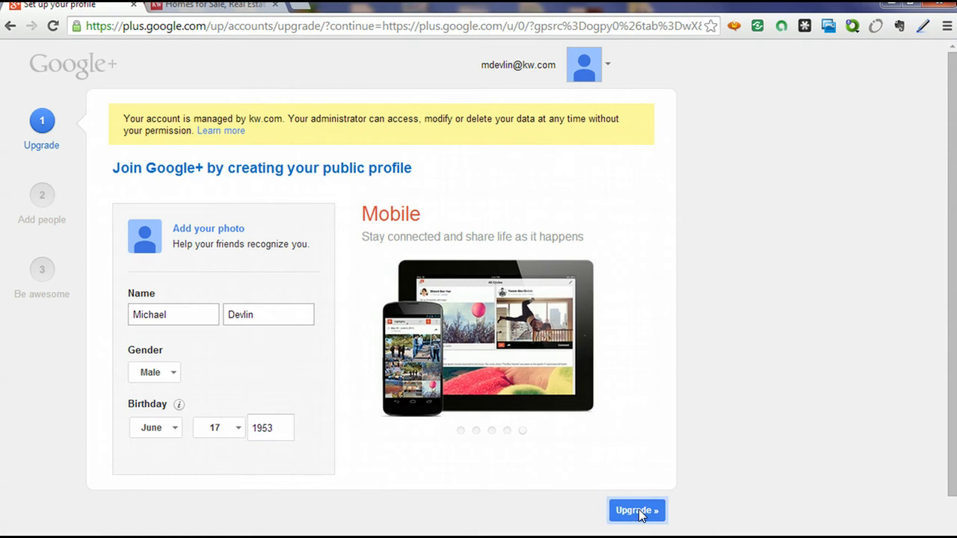
pyautogui.click(644, 515)
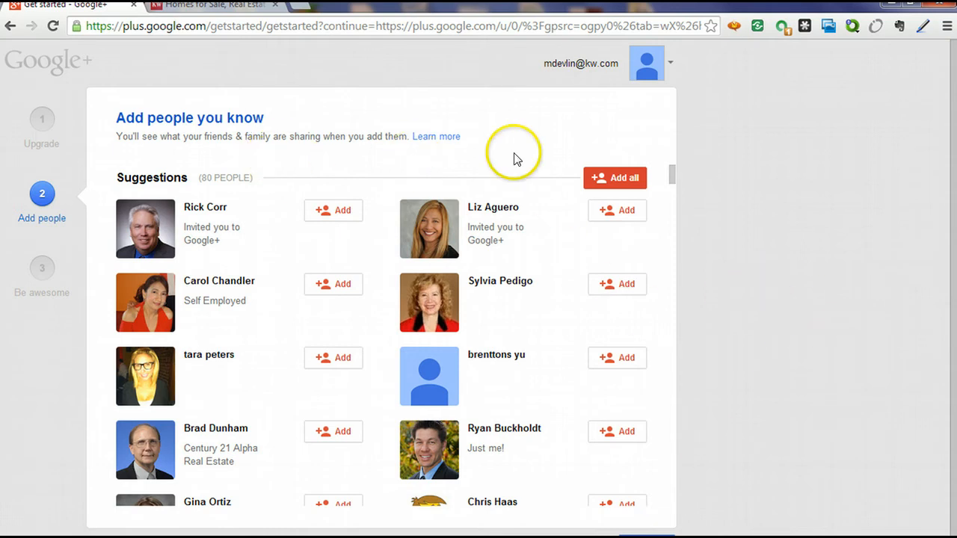
# Create a Real Estate circle holding the first suggested contact and acknowledge the circles notice.
pyautogui.moveTo(672, 178); pyautogui.dragTo(671, 156)
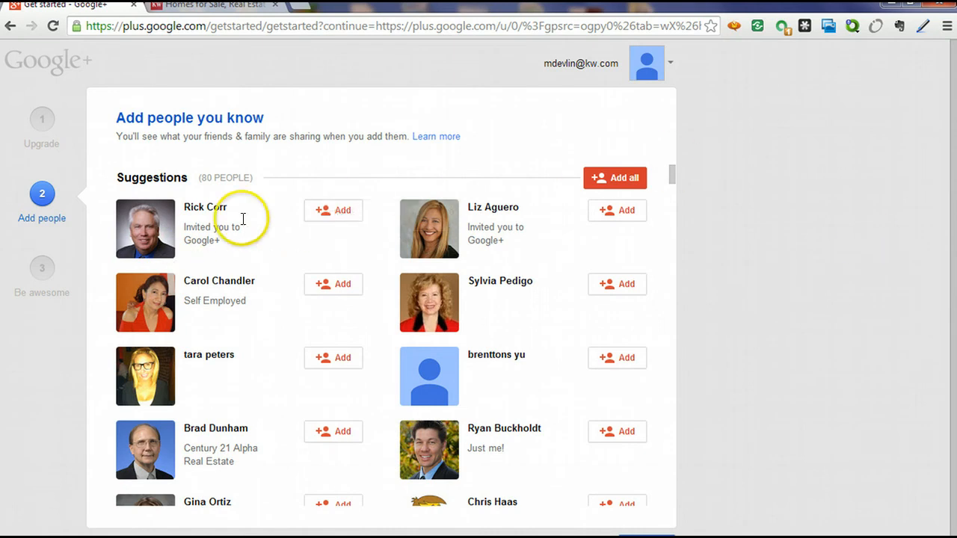
pyautogui.click(332, 210)
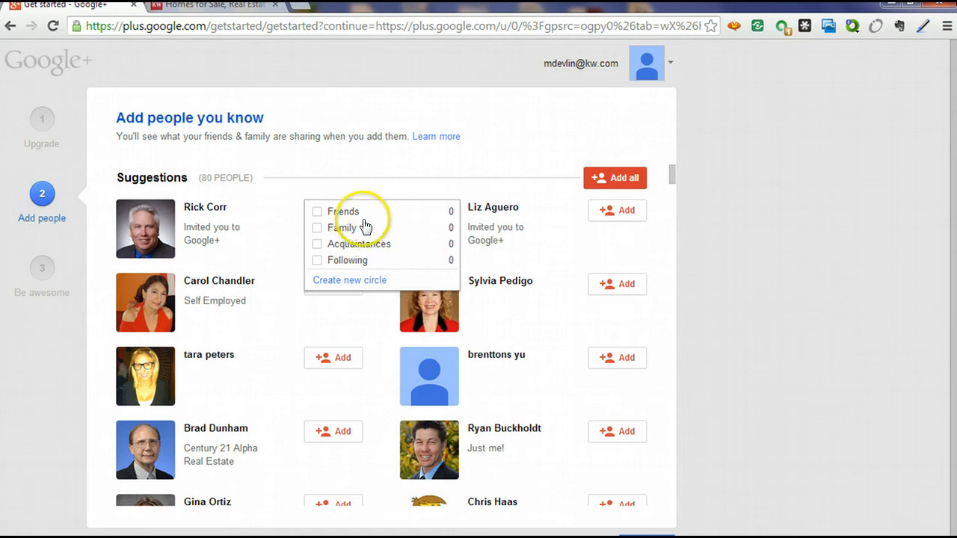
pyautogui.click(353, 282)
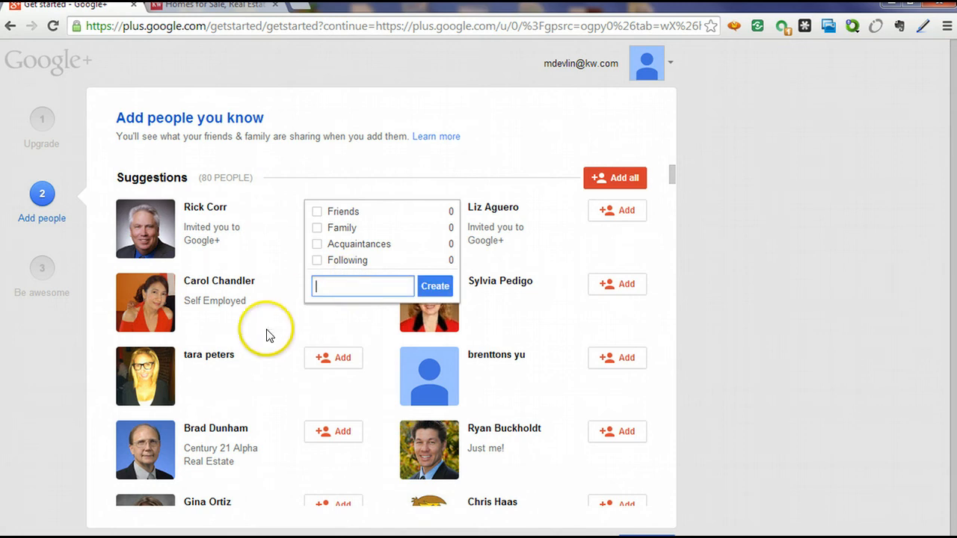
pyautogui.write('Real Estate')
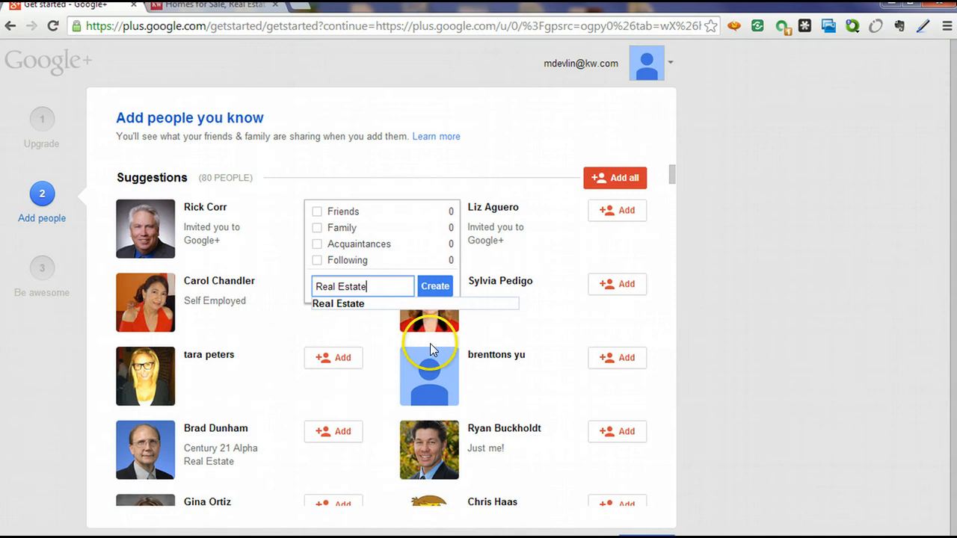
pyautogui.click(438, 285)
pyautogui.click(361, 371)
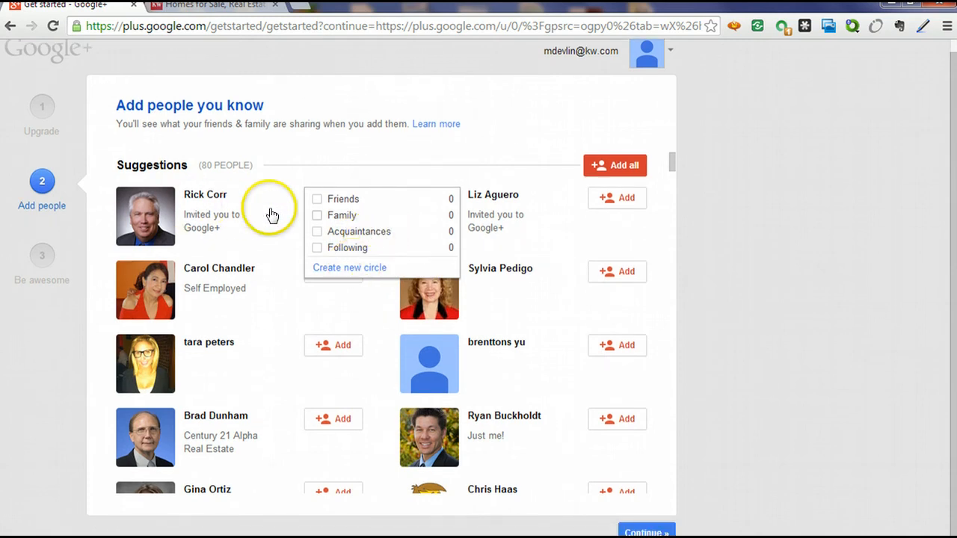
# Remove the first contact from Following and add the second contact to Real Estate.
pyautogui.click(331, 275)
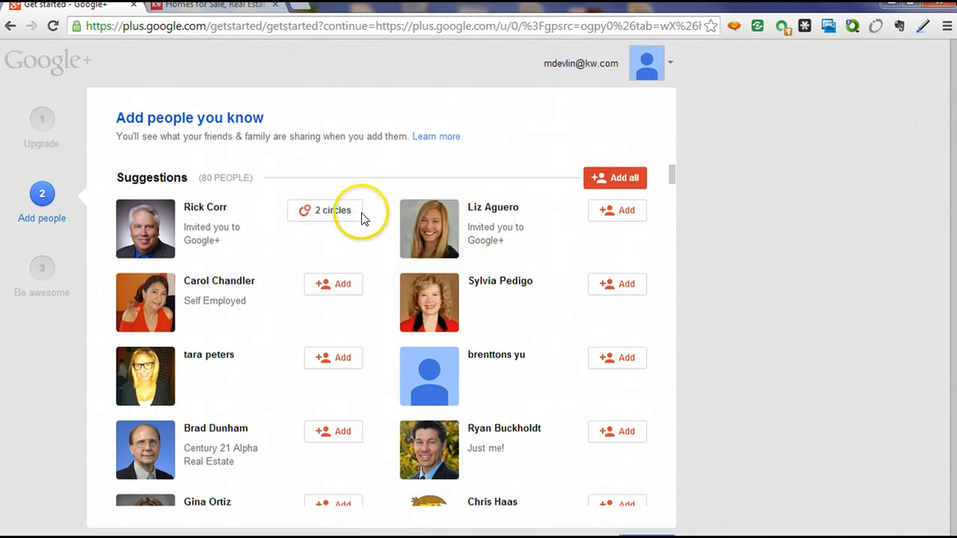
pyautogui.click(344, 209)
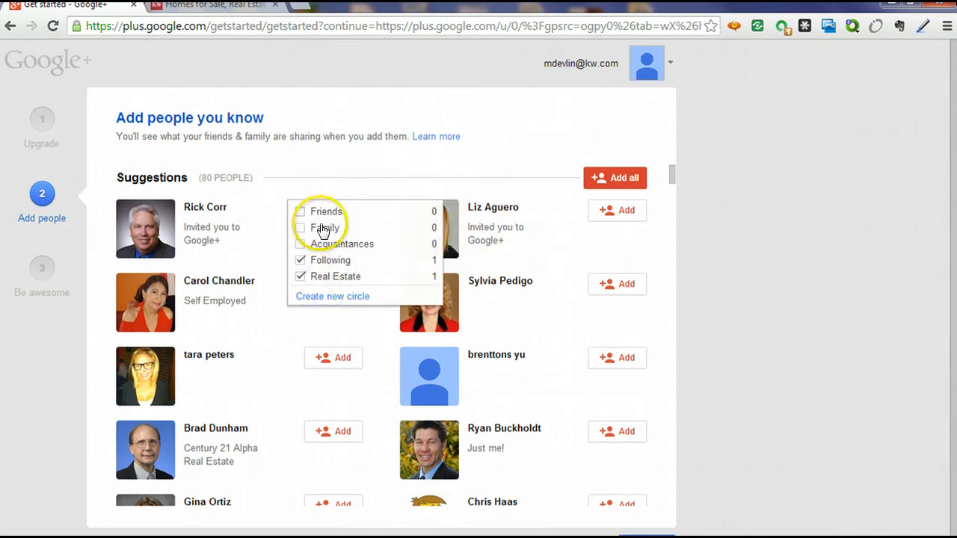
pyautogui.click(300, 261)
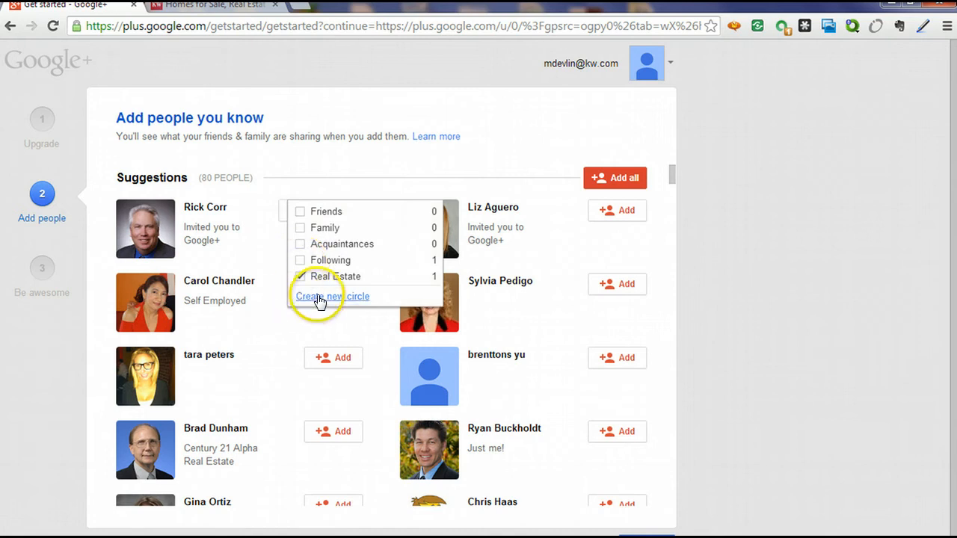
pyautogui.click(621, 213)
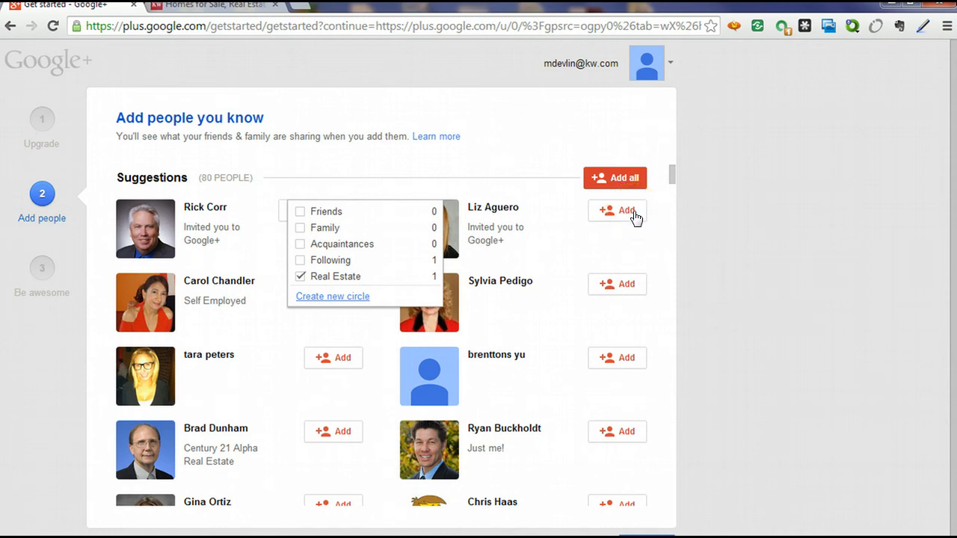
pyautogui.click(634, 216)
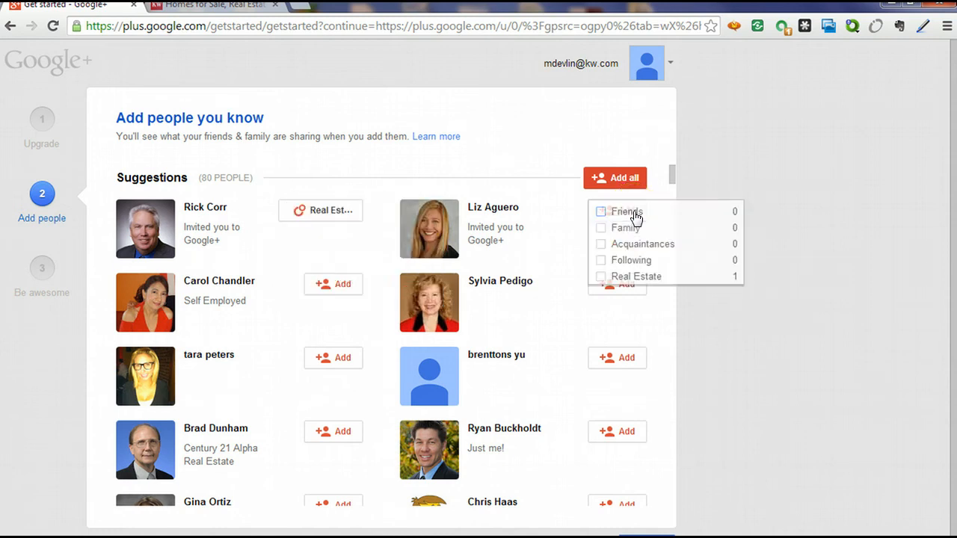
pyautogui.click(601, 277)
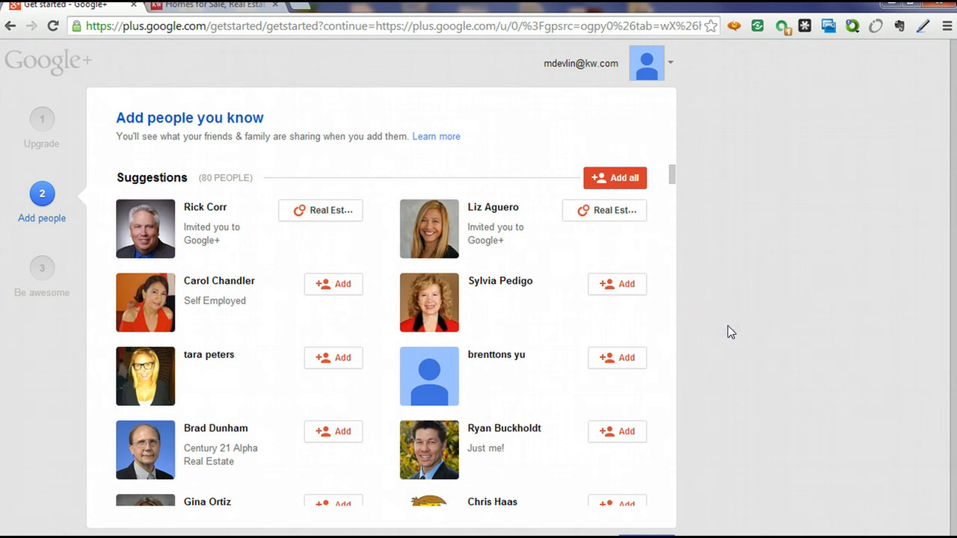
# Continue to the Follow things you love step.
pyautogui.scroll(-1, 728, 325)
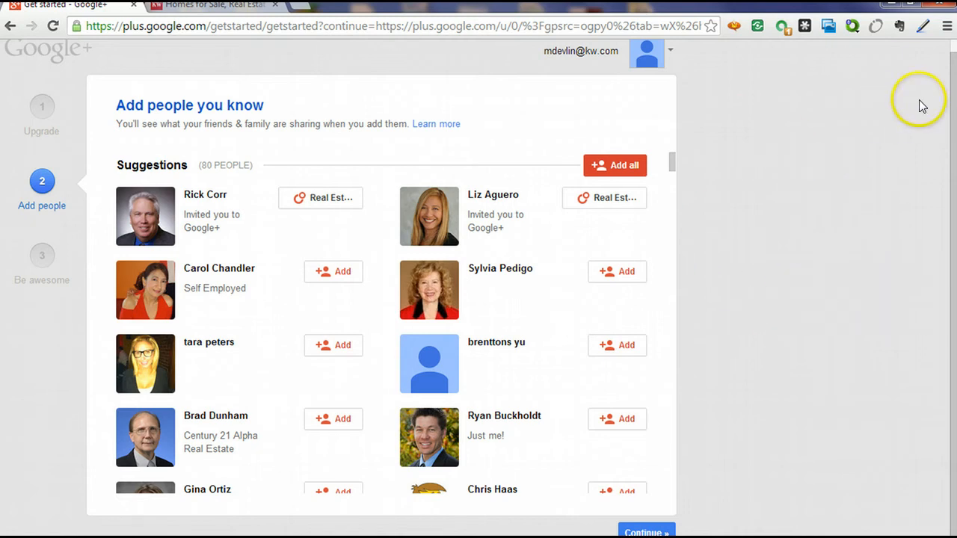
pyautogui.moveTo(952, 72); pyautogui.dragTo(944, 114)
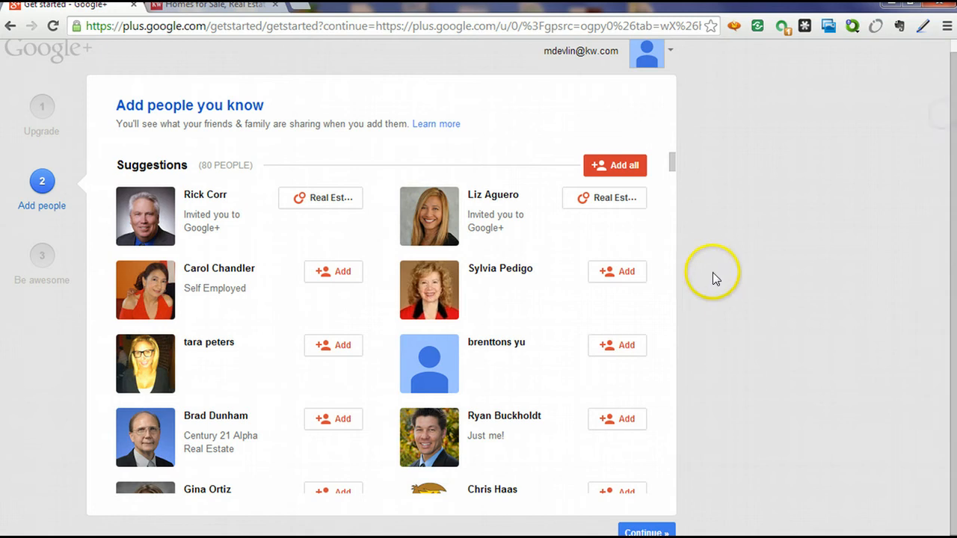
pyautogui.scroll(-4, 491, 314)
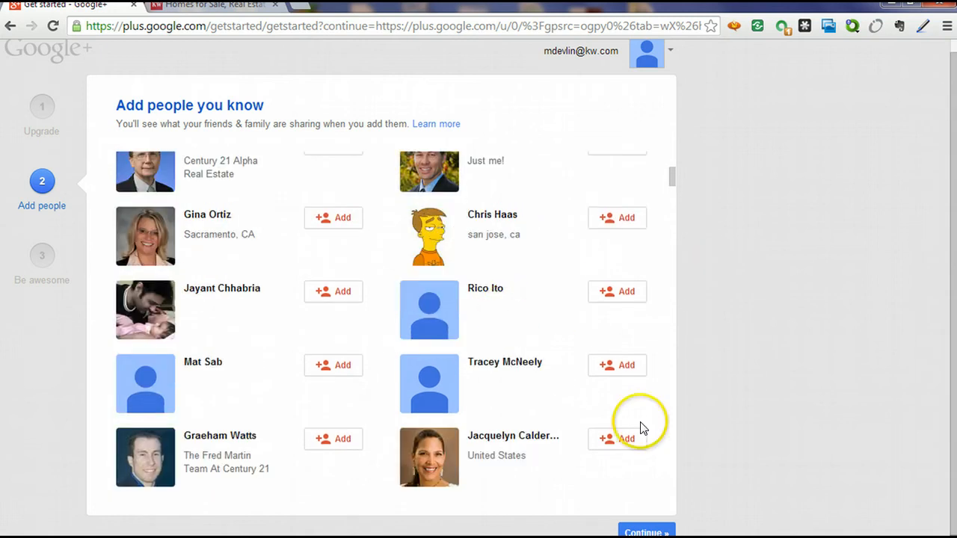
pyautogui.click(636, 532)
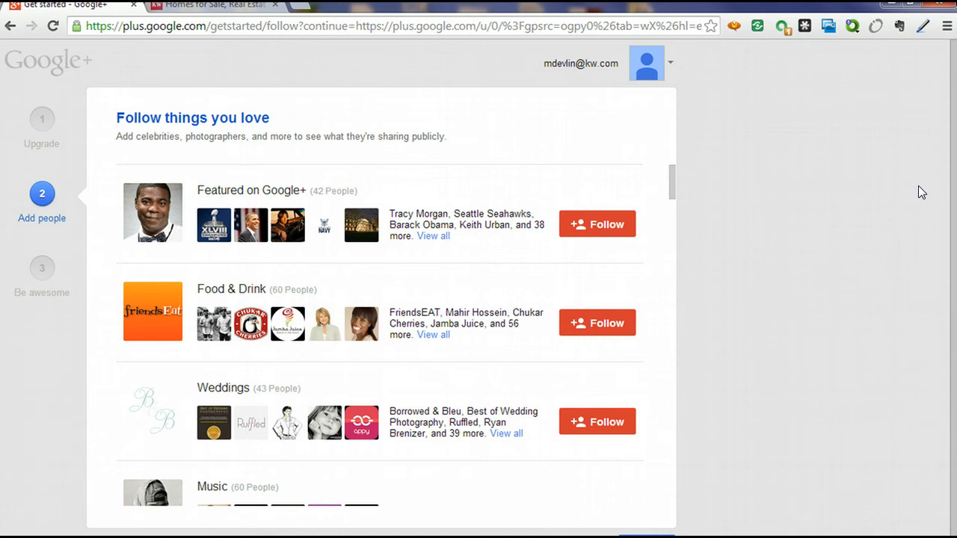
# Continue past the follow suggestions and skip the 'You might be lonely' warning.
pyautogui.scroll(-1, 679, 323)
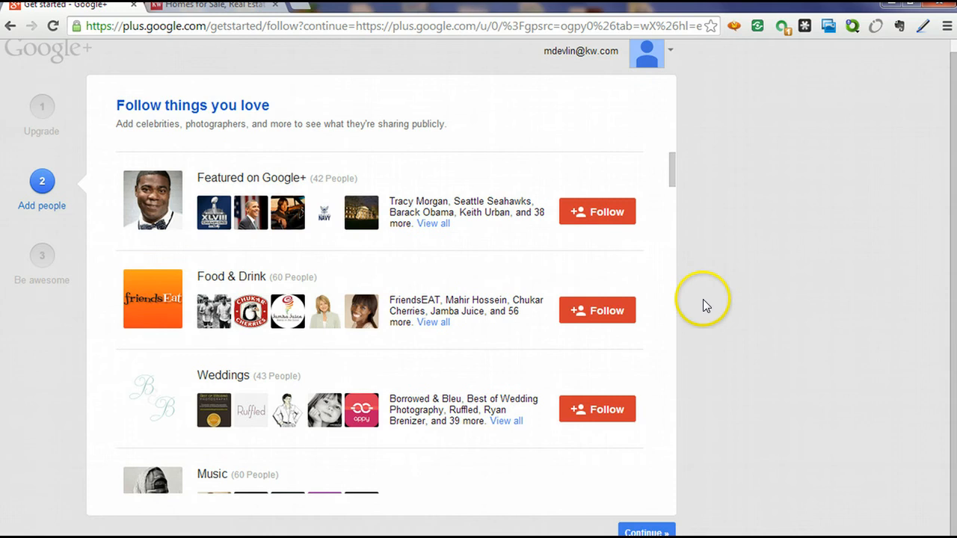
pyautogui.click(647, 532)
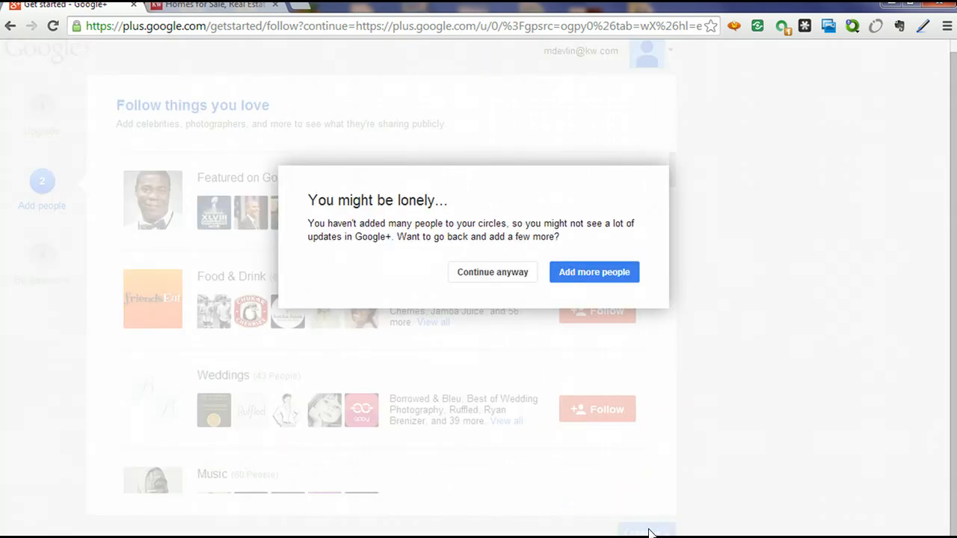
pyautogui.click(496, 274)
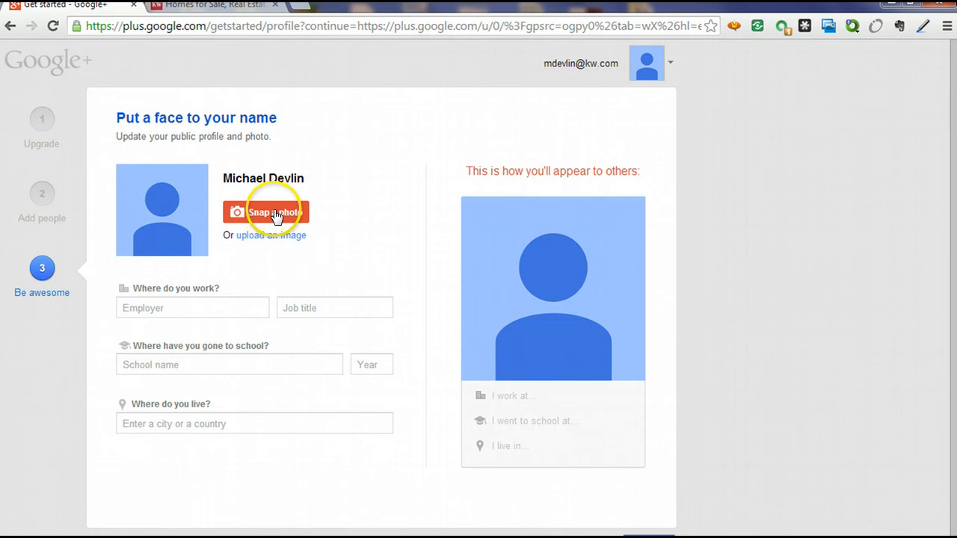
# Drag the cropped headshot into the upload area, where it's rejected as under 250×250 pixels.
pyautogui.click(263, 237)
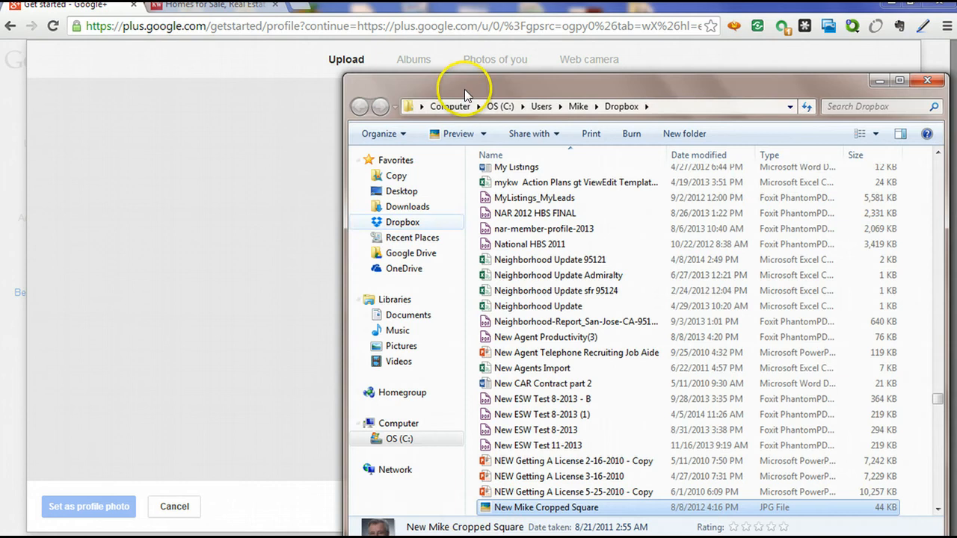
pyautogui.moveTo(464, 89); pyautogui.dragTo(692, 78)
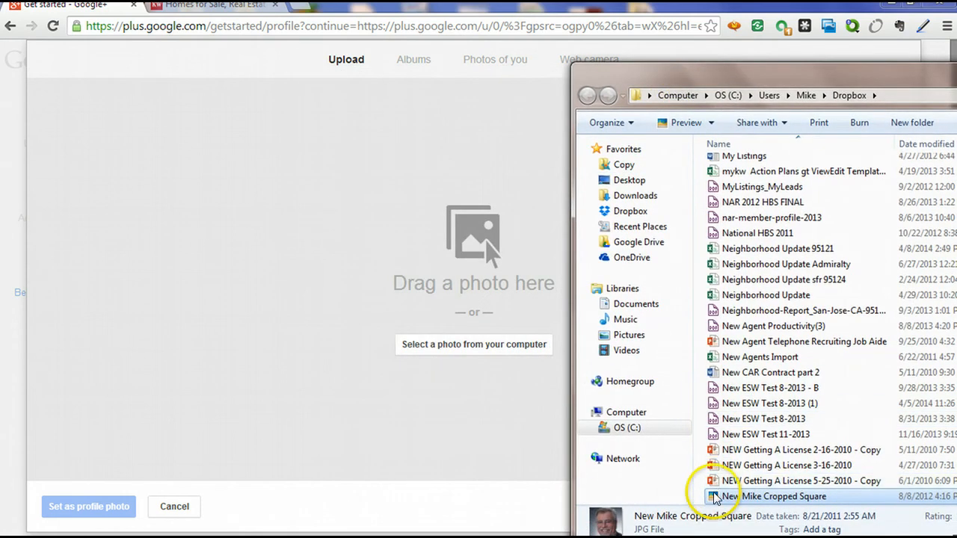
pyautogui.moveTo(551, 329); pyautogui.dragTo(478, 313)
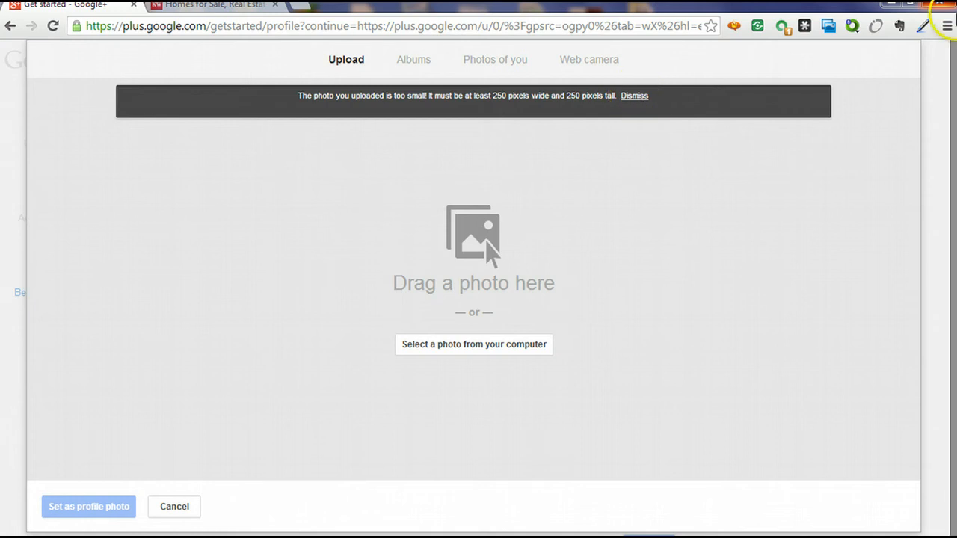
pyautogui.click(956, 15)
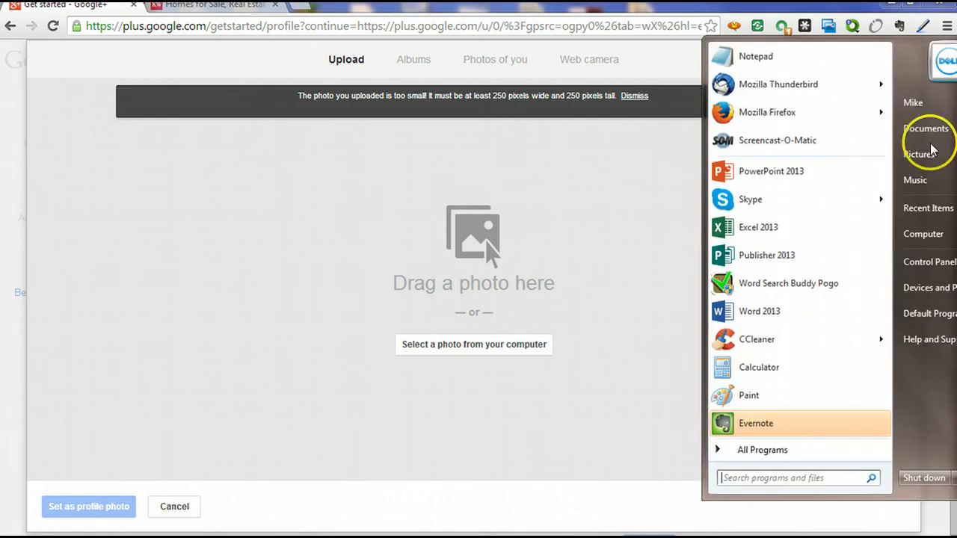
# Search the computer for a photo by the person's name, then cancel the file picker.
pyautogui.click(731, 476)
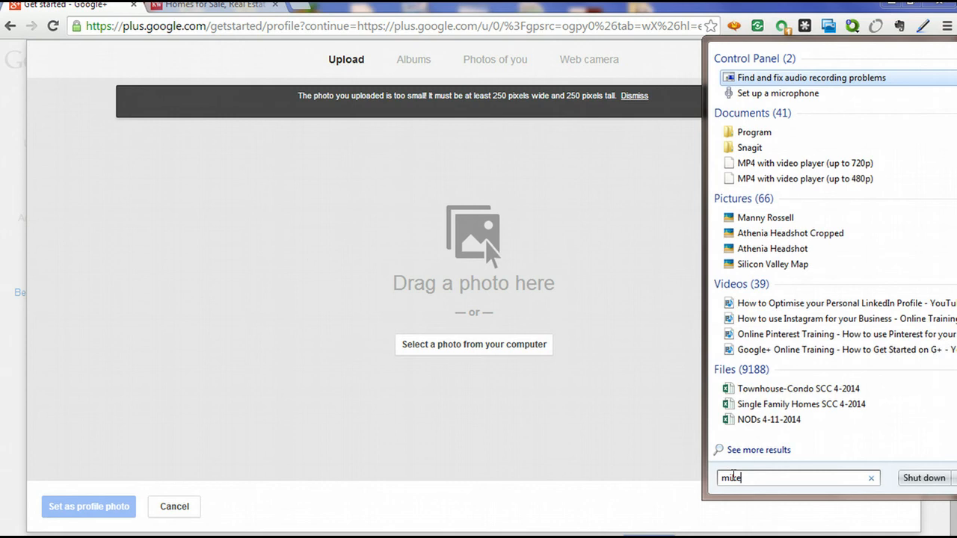
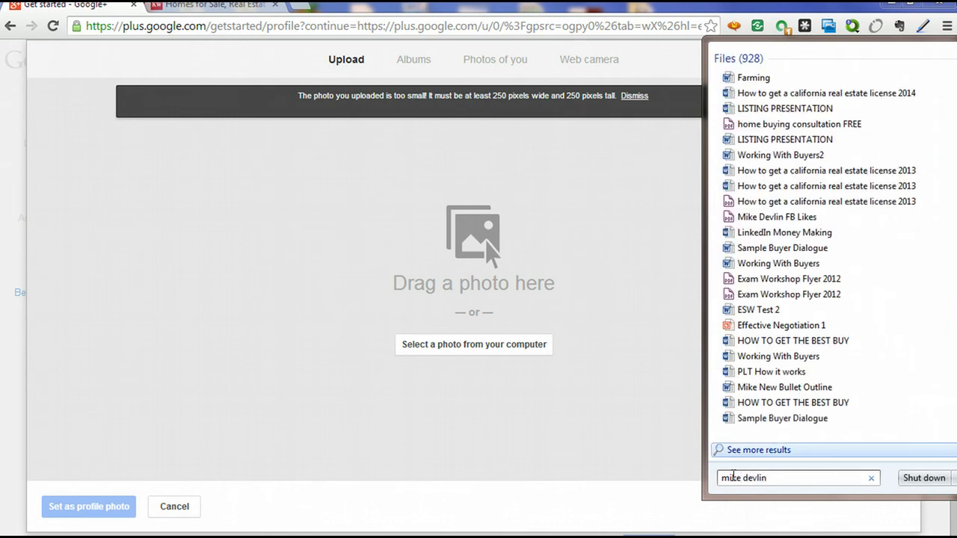
pyautogui.click(377, 370)
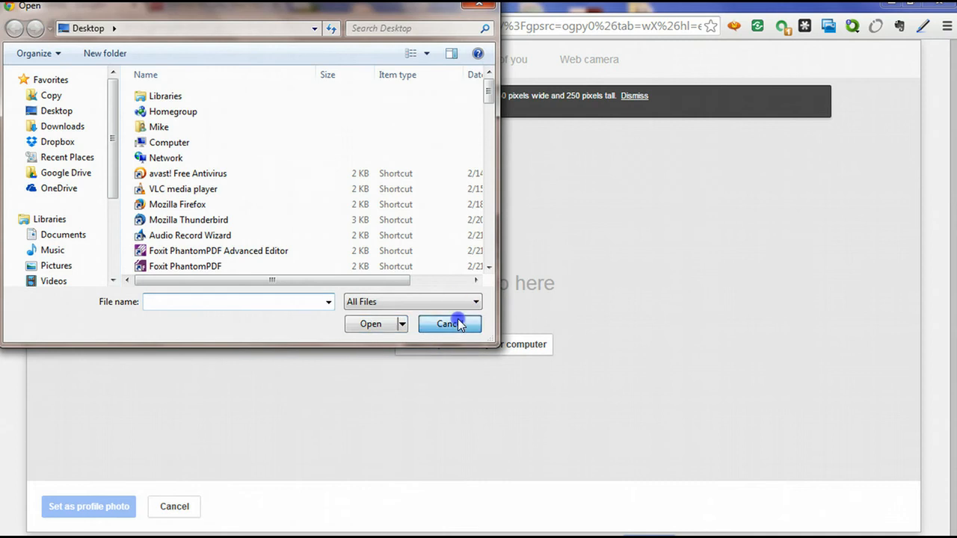
pyautogui.click(452, 324)
# Allow camera access in Flash and Chrome, take a webcam snapshot, and set it as profile photo.
pyautogui.click(173, 507)
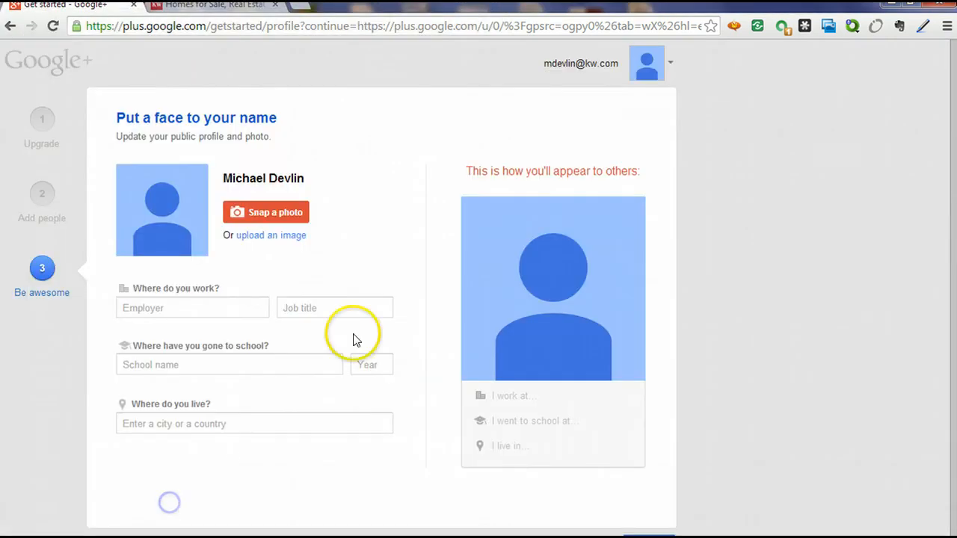
pyautogui.click(265, 217)
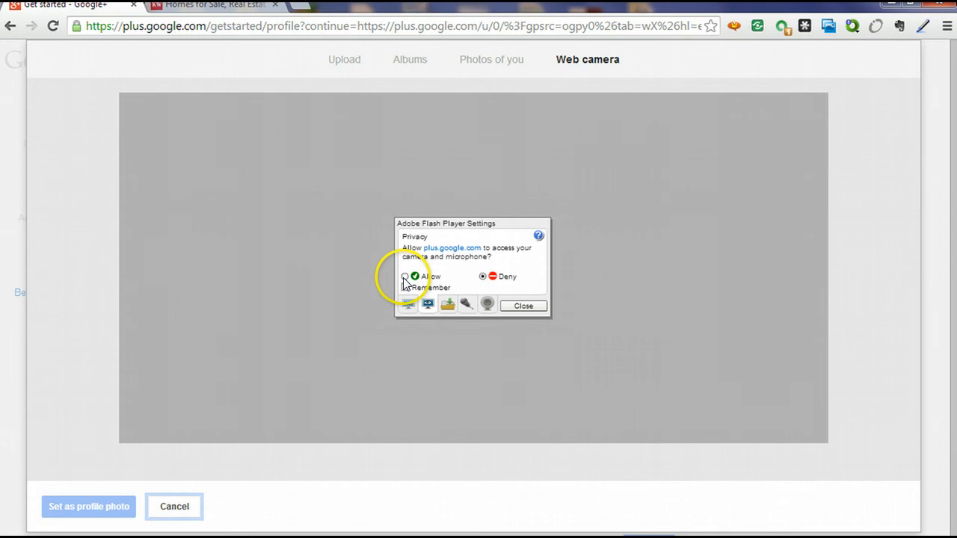
pyautogui.click(405, 290)
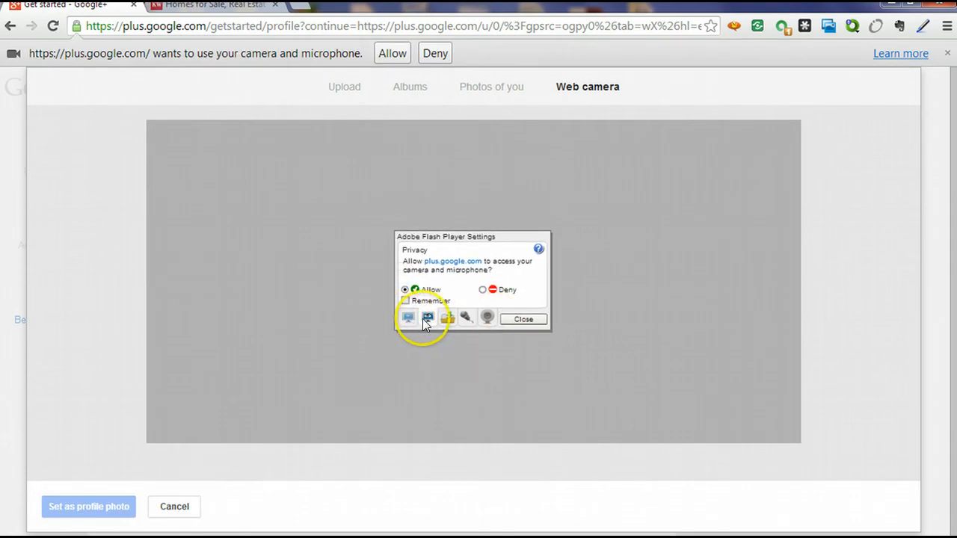
pyautogui.click(405, 301)
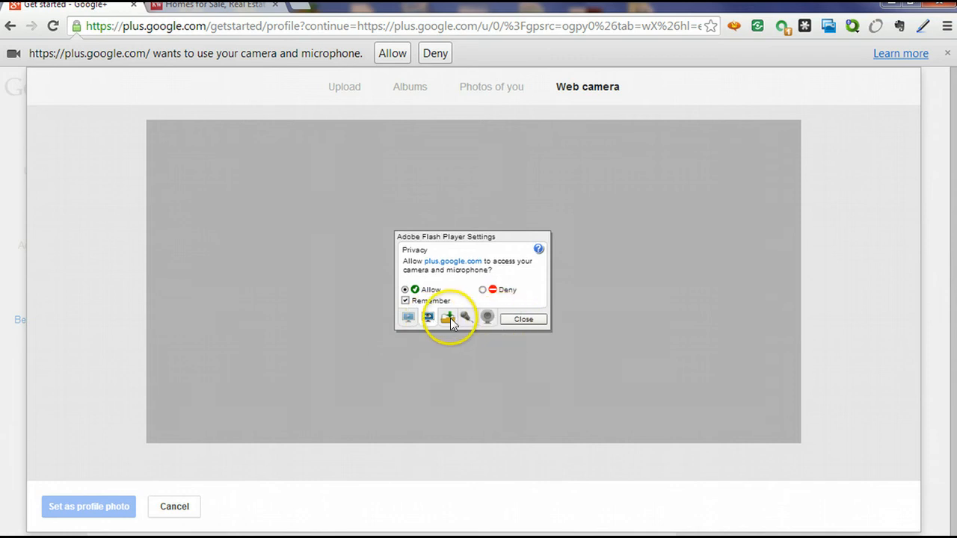
pyautogui.click(426, 320)
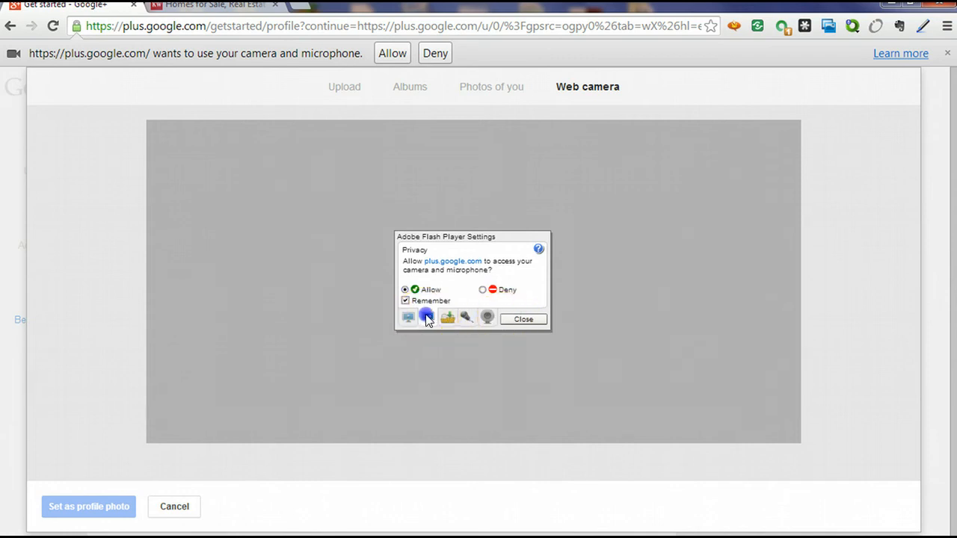
pyautogui.click(517, 320)
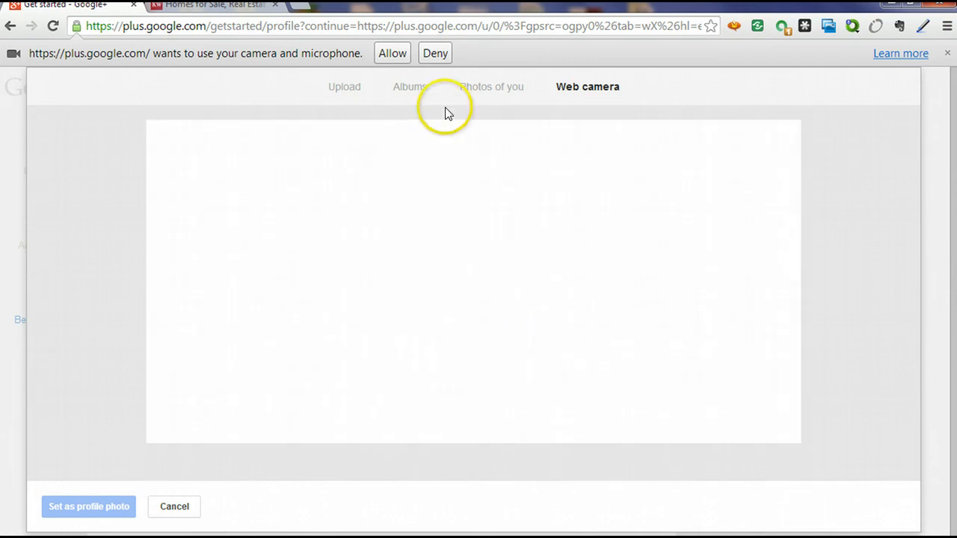
pyautogui.click(392, 54)
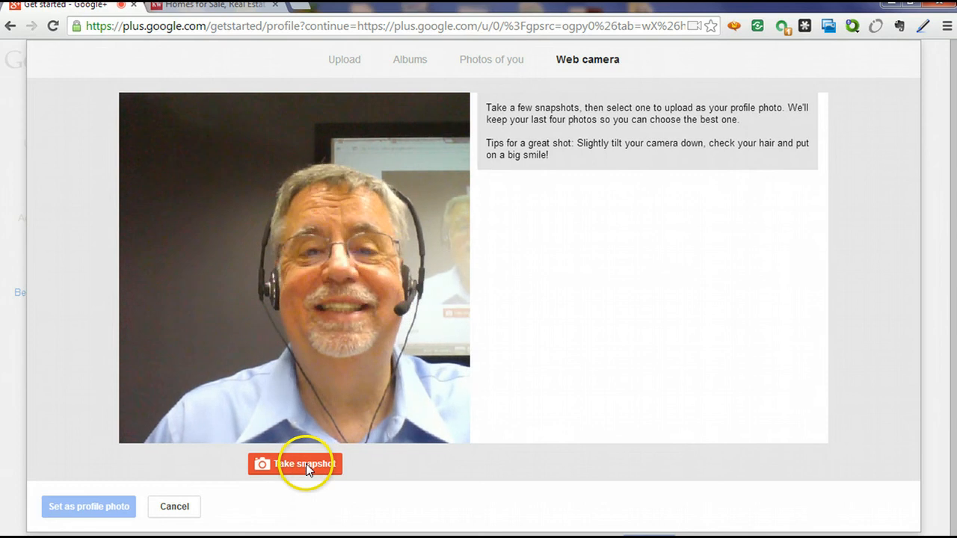
pyautogui.click(307, 464)
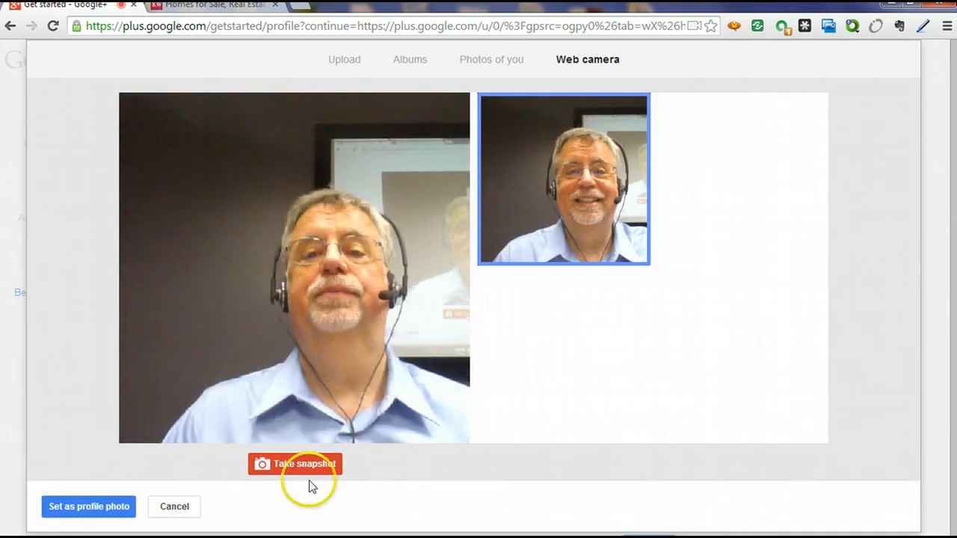
pyautogui.click(94, 512)
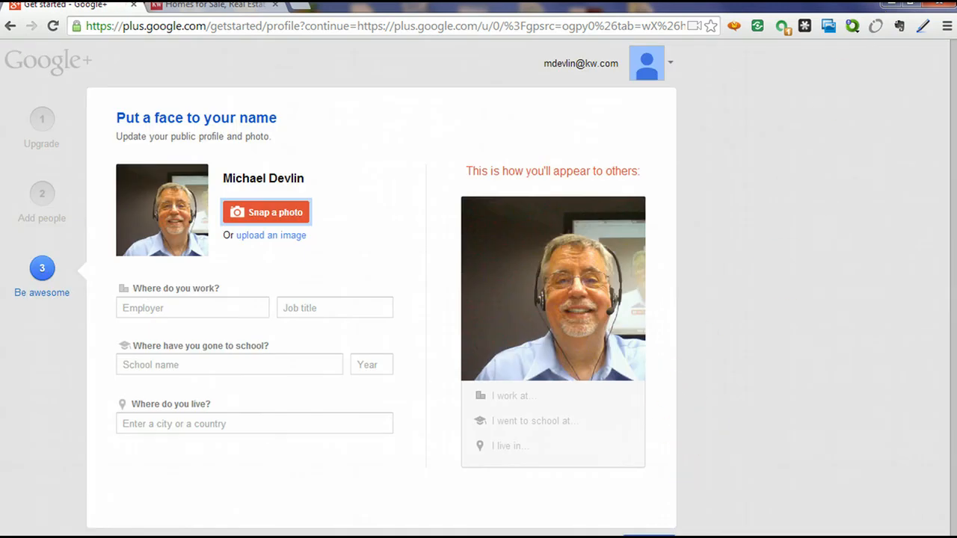
# Enter employer Keller Williams Realty San Jose - Silicon Valley with job title Productivity Coach.
pyautogui.click(209, 301)
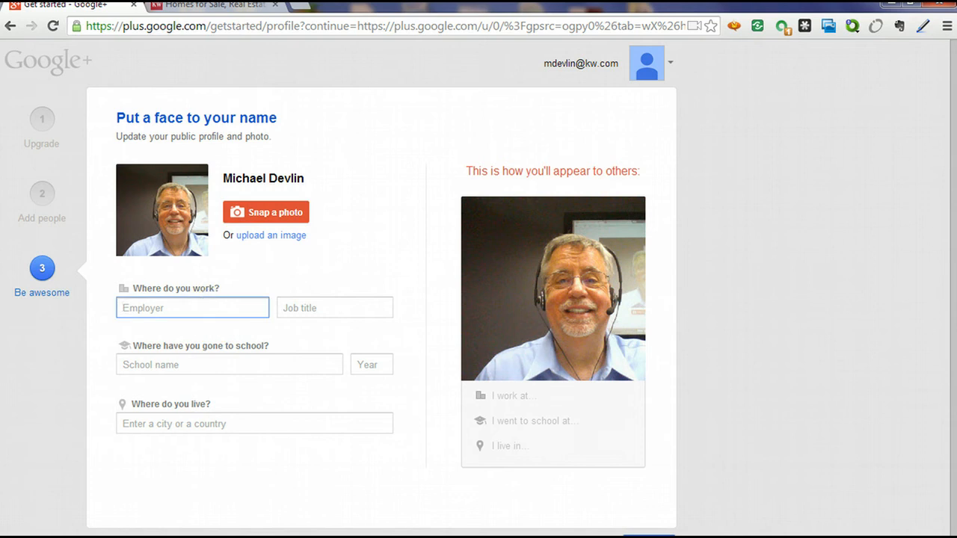
pyautogui.write('Keller ')
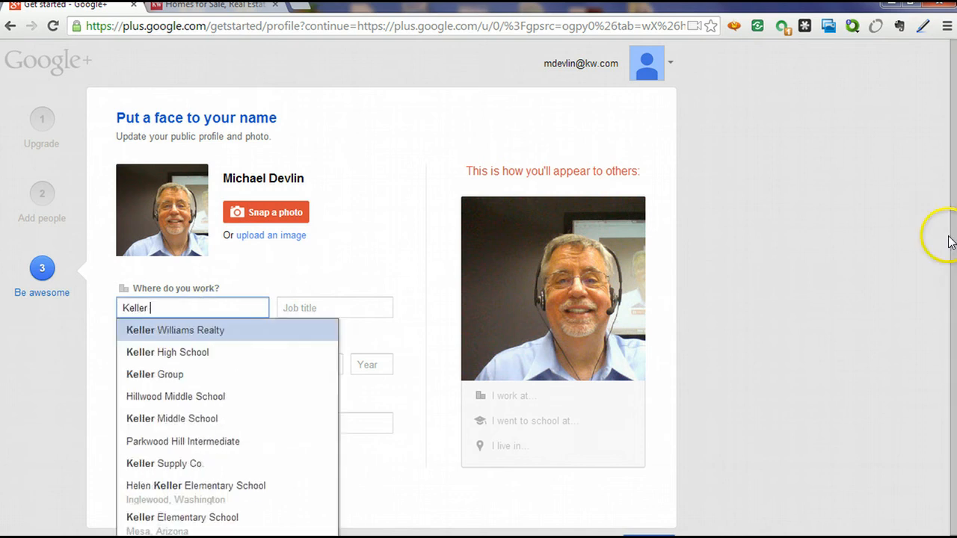
pyautogui.write('Williams')
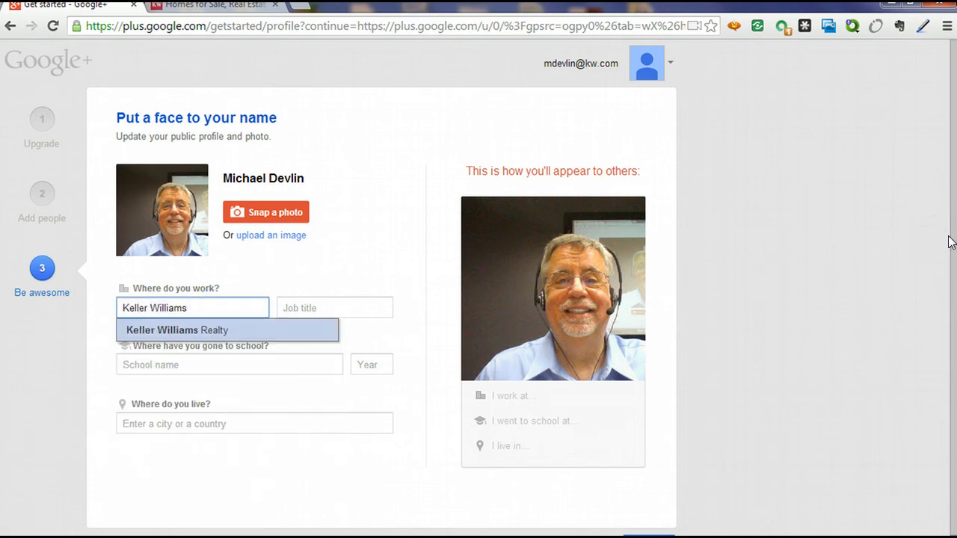
pyautogui.write('Realty')
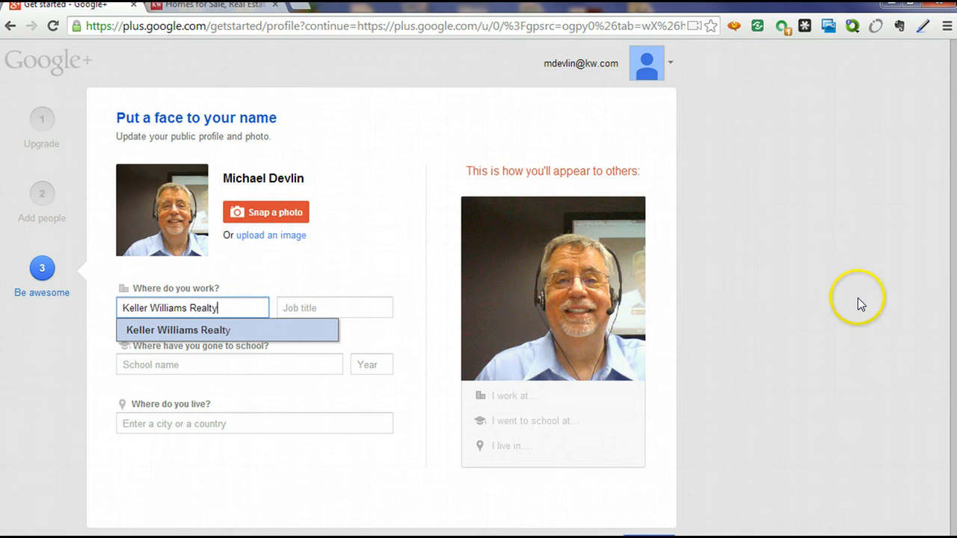
pyautogui.write(' Si')
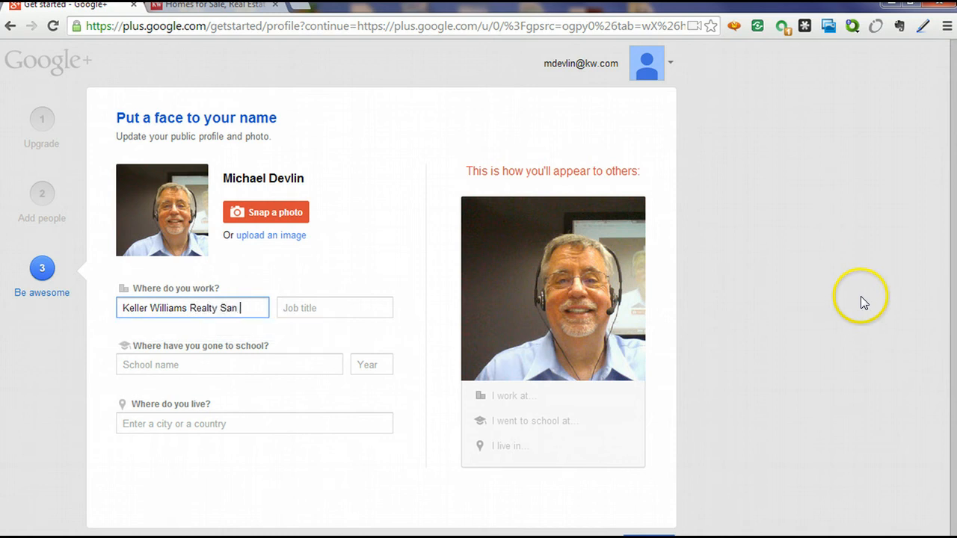
pyautogui.write('n Jose - S')
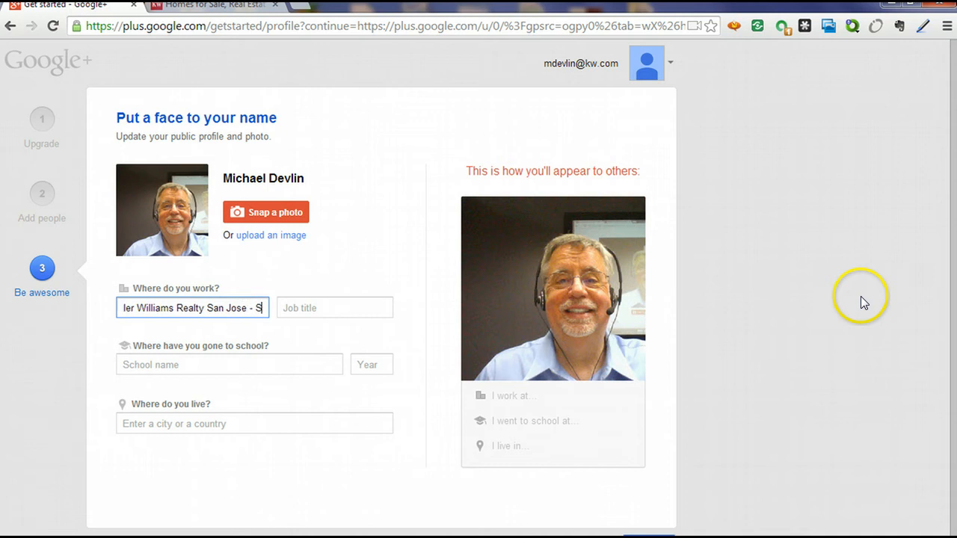
pyautogui.write('ilicon Valley')
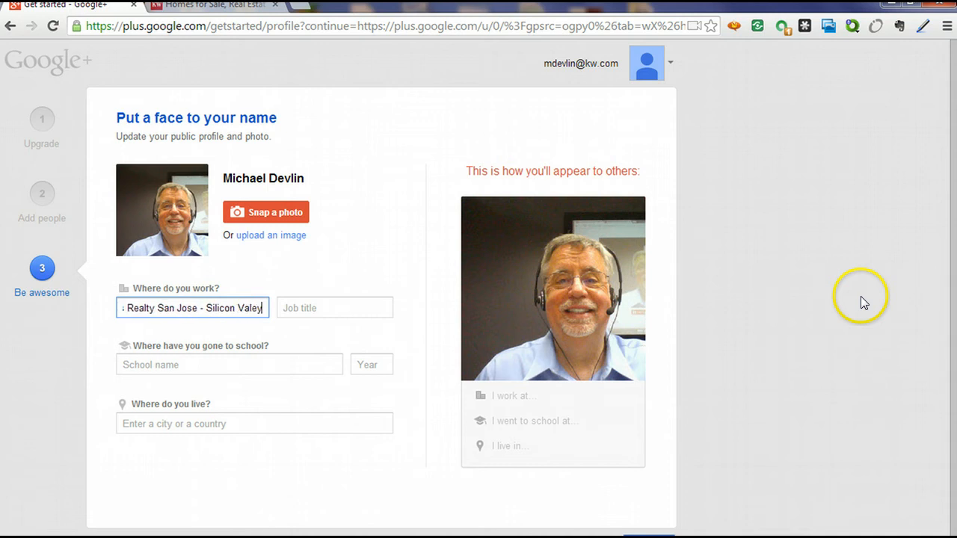
pyautogui.press('Tab')
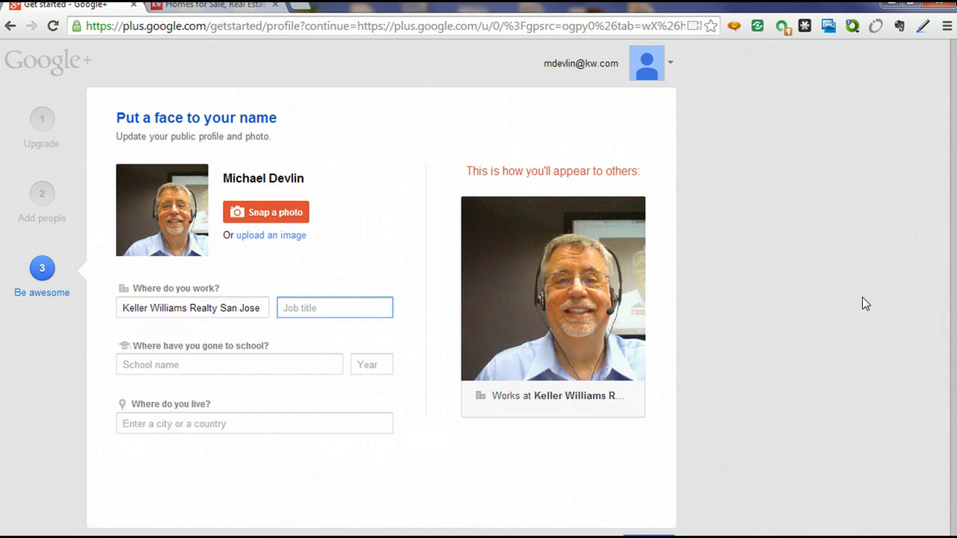
pyautogui.write('Productivity Coach')
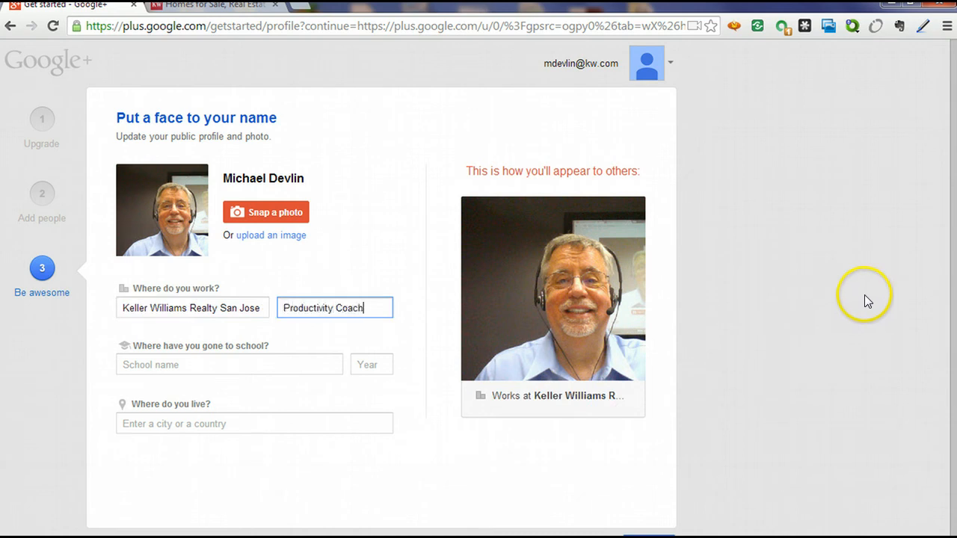
# Add University of Southern California as school and Campbell CA as home city.
pyautogui.press('Tab')
pyautogui.write('USC')
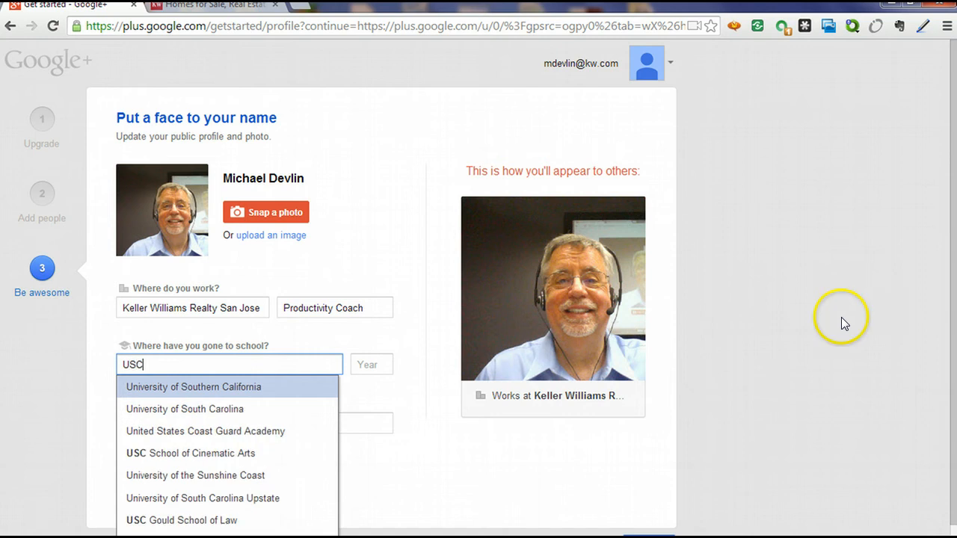
pyautogui.click(269, 387)
pyautogui.click(372, 365)
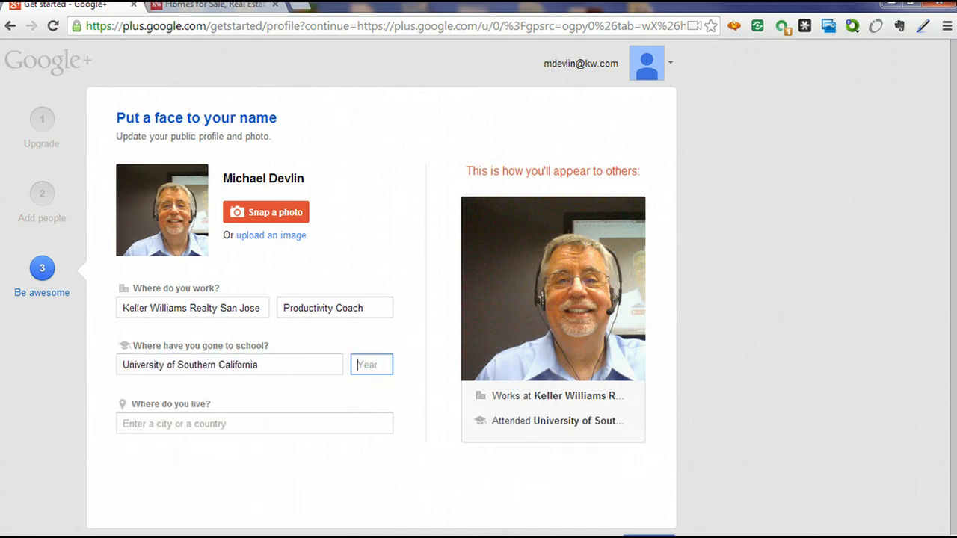
pyautogui.click(188, 424)
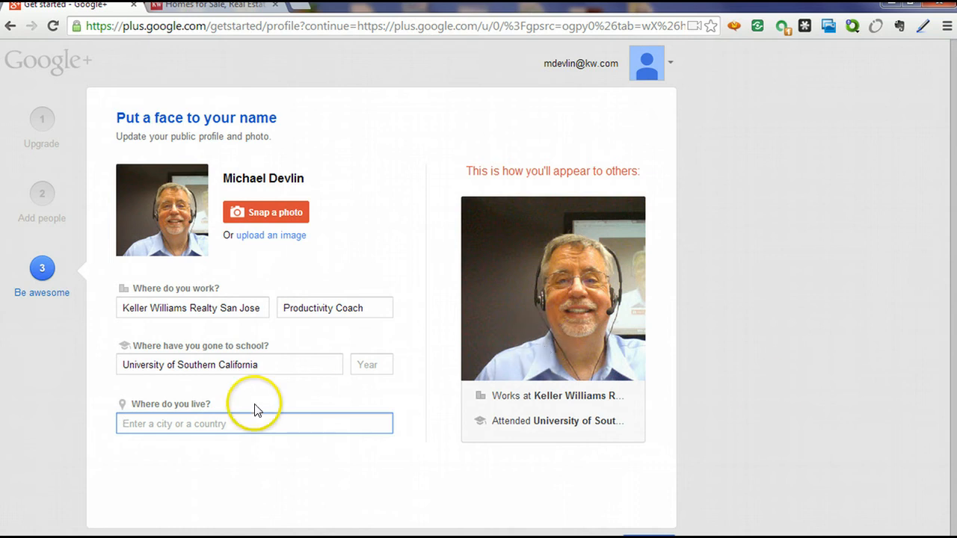
pyautogui.click(208, 426)
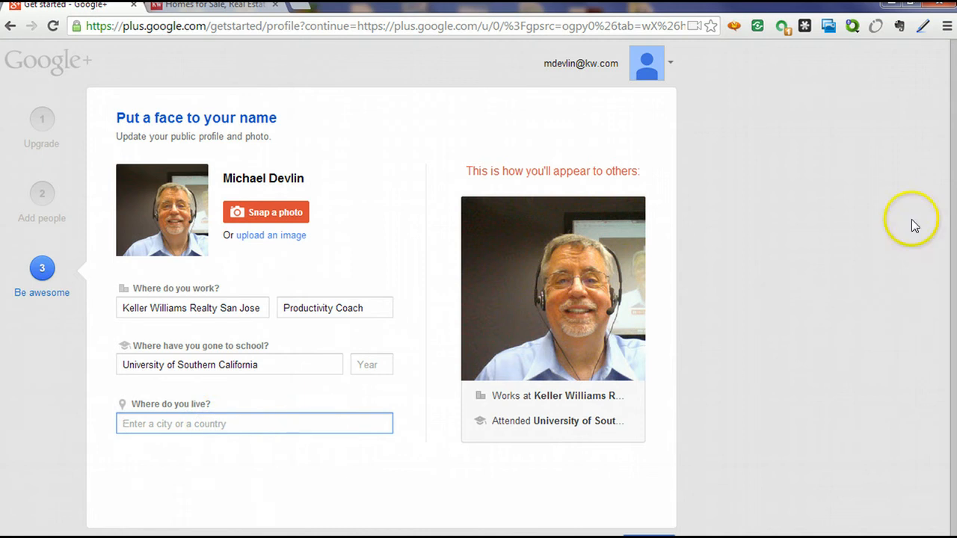
pyautogui.write('Campbell CA')
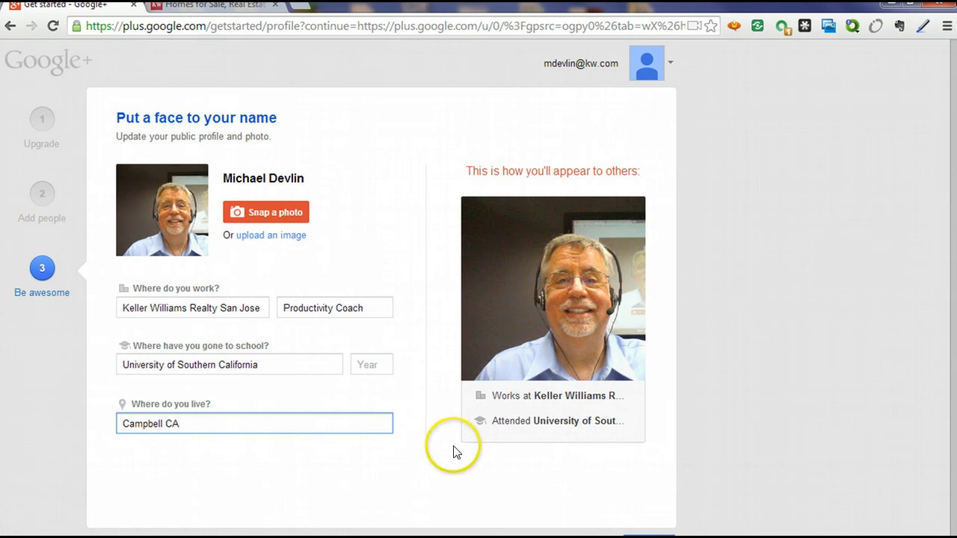
pyautogui.scroll(-1, 441, 448)
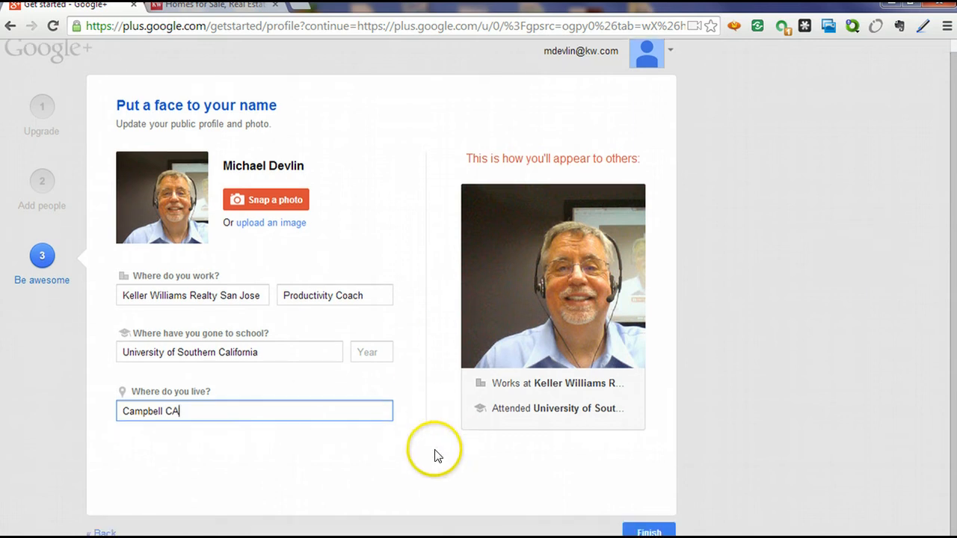
# Finish profile setup and dismiss the Welcome dialog, navigation tip and relationship suggestion card.
pyautogui.click(648, 531)
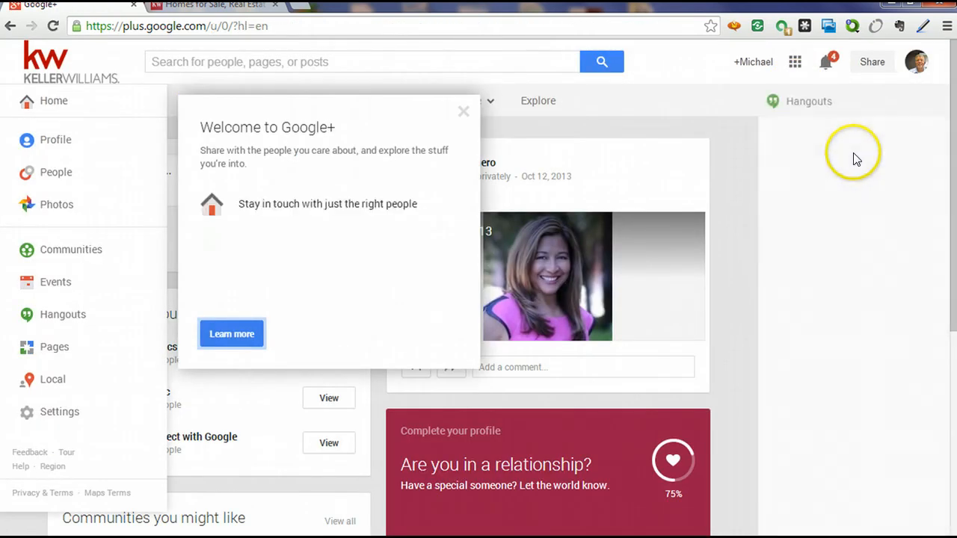
pyautogui.click(225, 338)
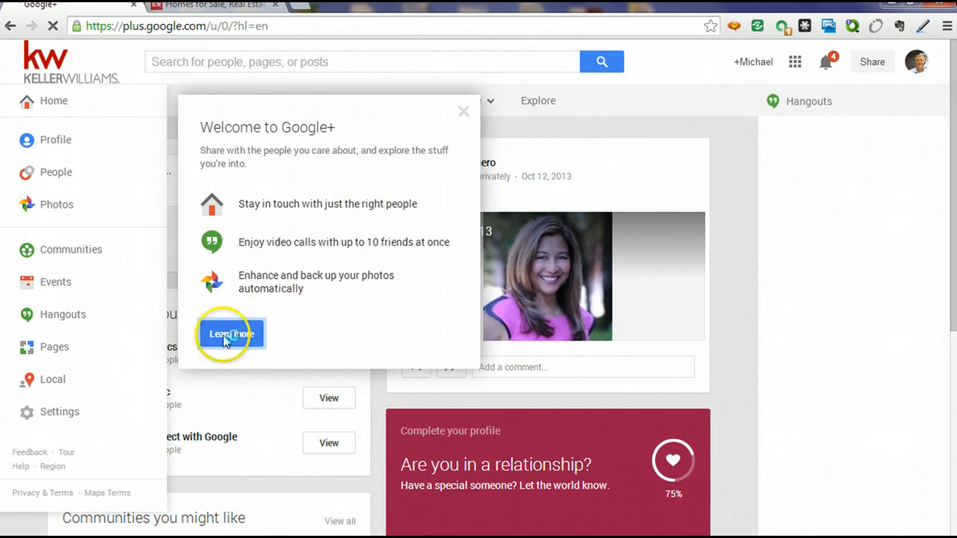
pyautogui.click(464, 112)
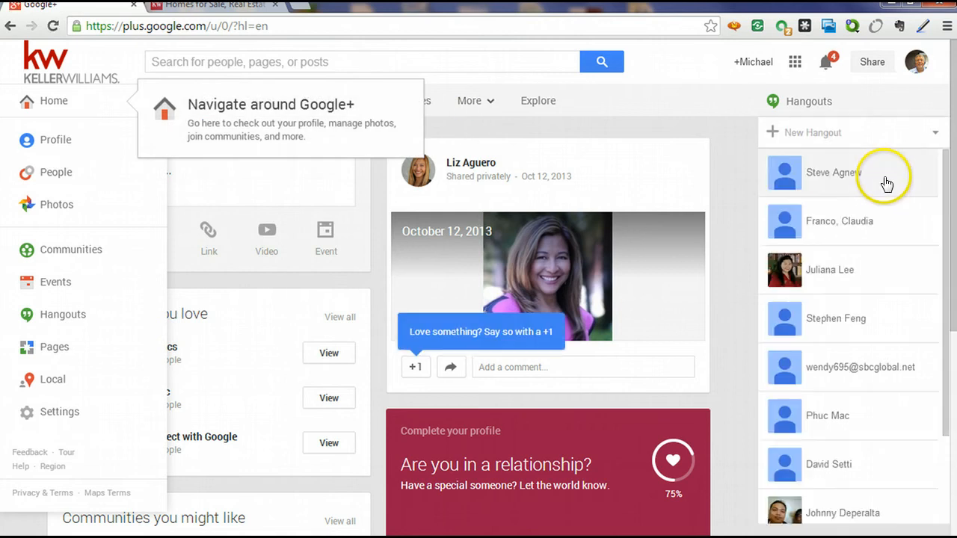
pyautogui.click(355, 88)
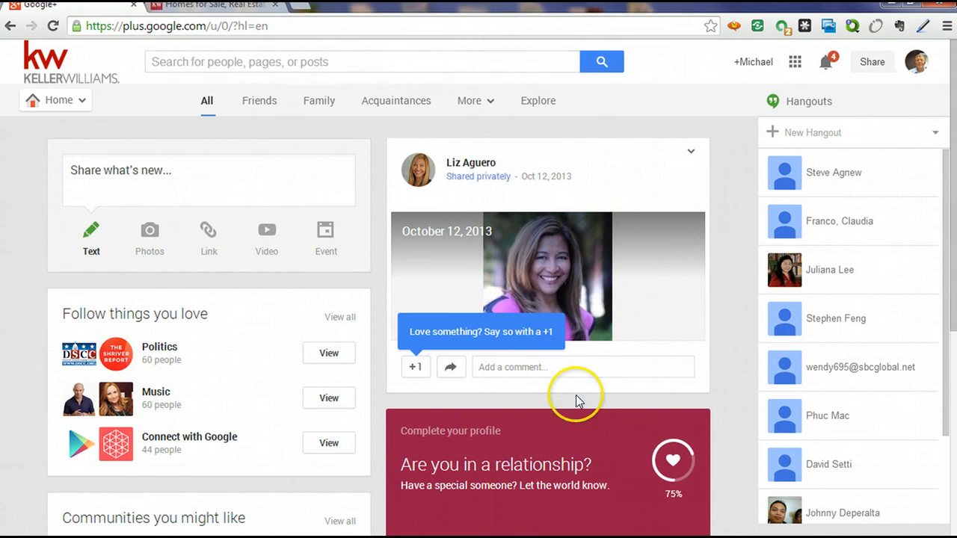
pyautogui.scroll(-1, 620, 480)
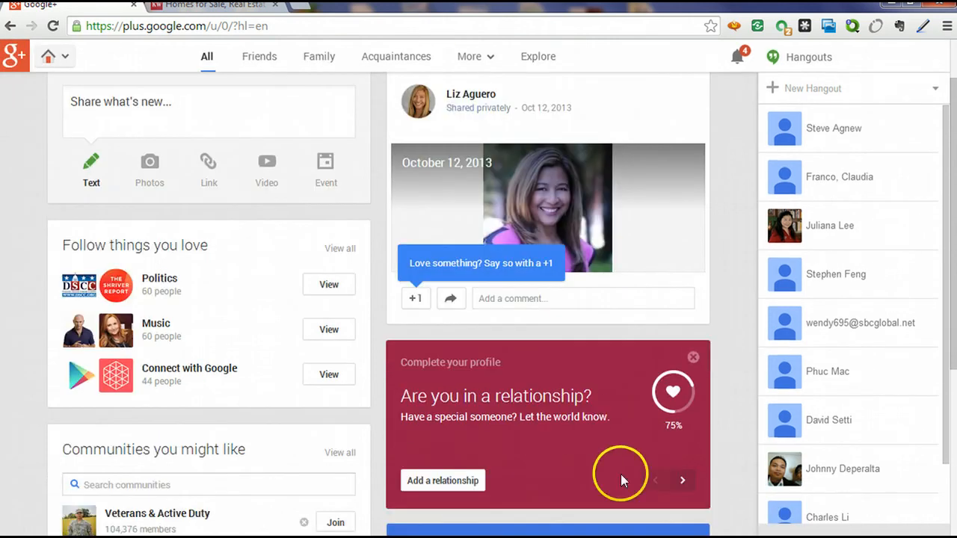
pyautogui.click(693, 359)
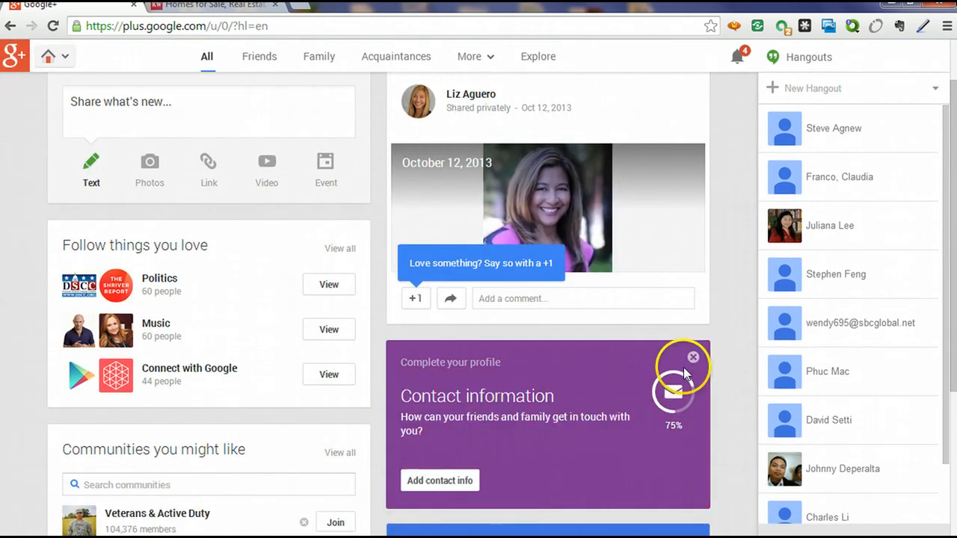
# Add the home email address and phone number to the profile's contact info.
pyautogui.click(429, 484)
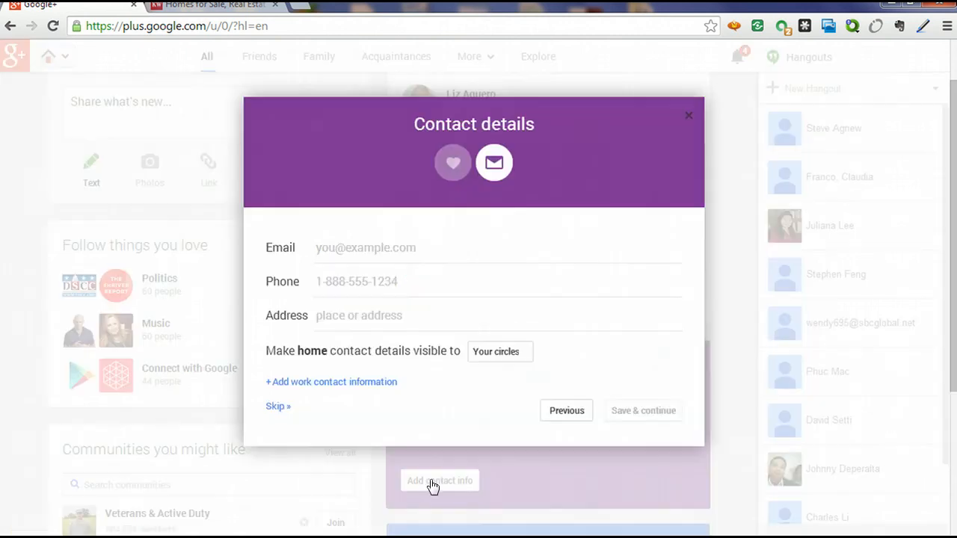
pyautogui.click(402, 247)
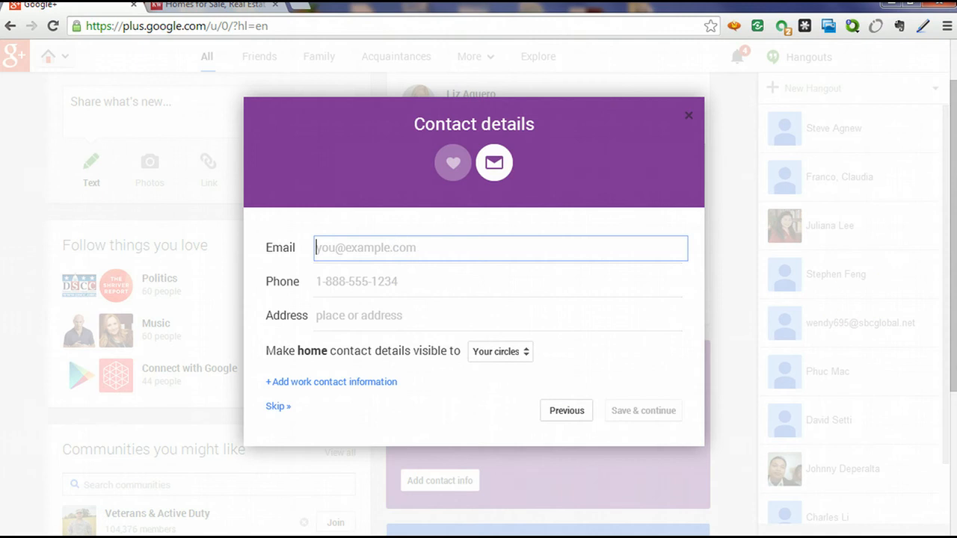
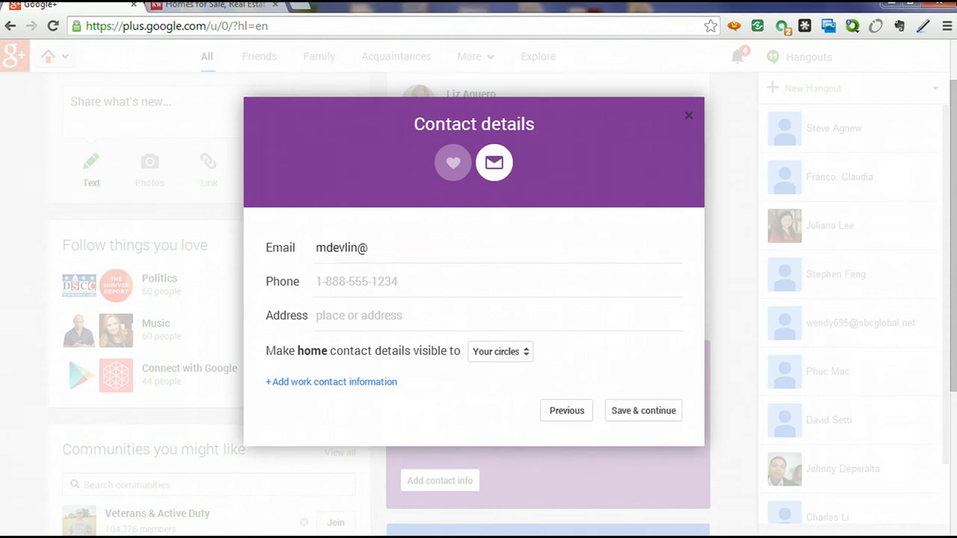
pyautogui.press('Tab')
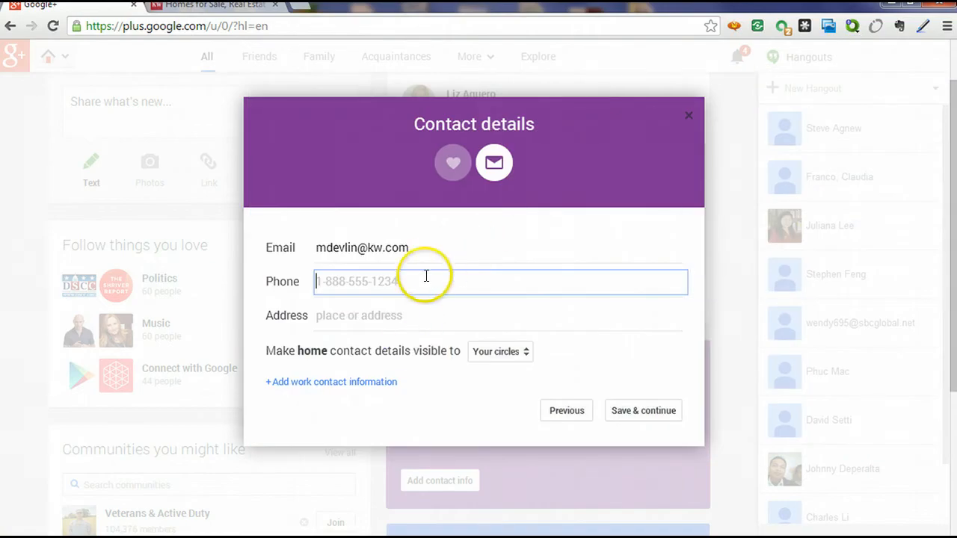
pyautogui.click(424, 288)
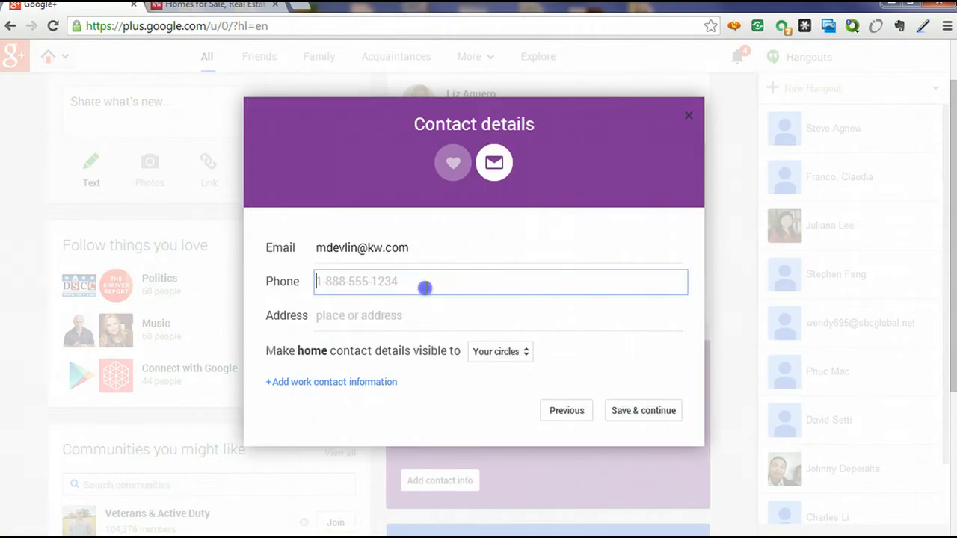
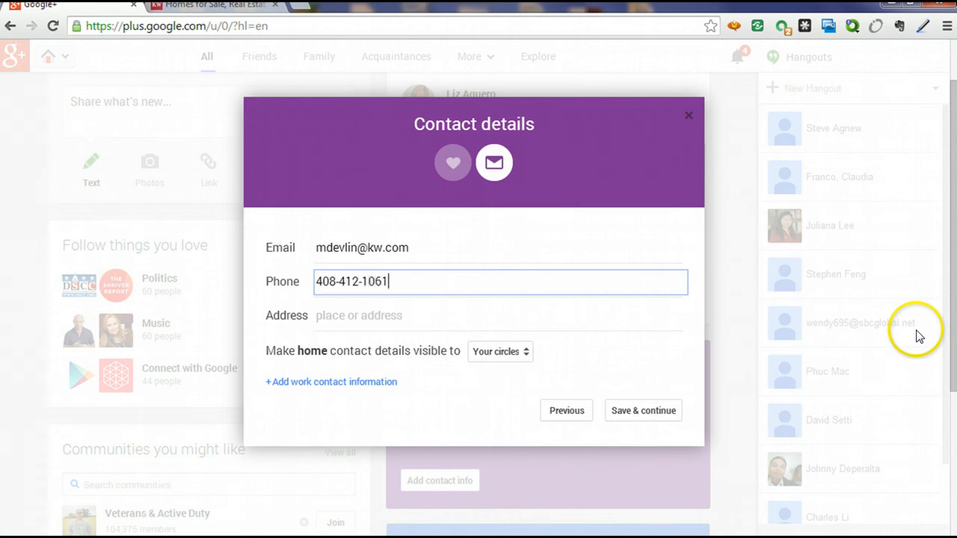
# Make home contact details Public, enter the home street address, and save.
pyautogui.click(372, 315)
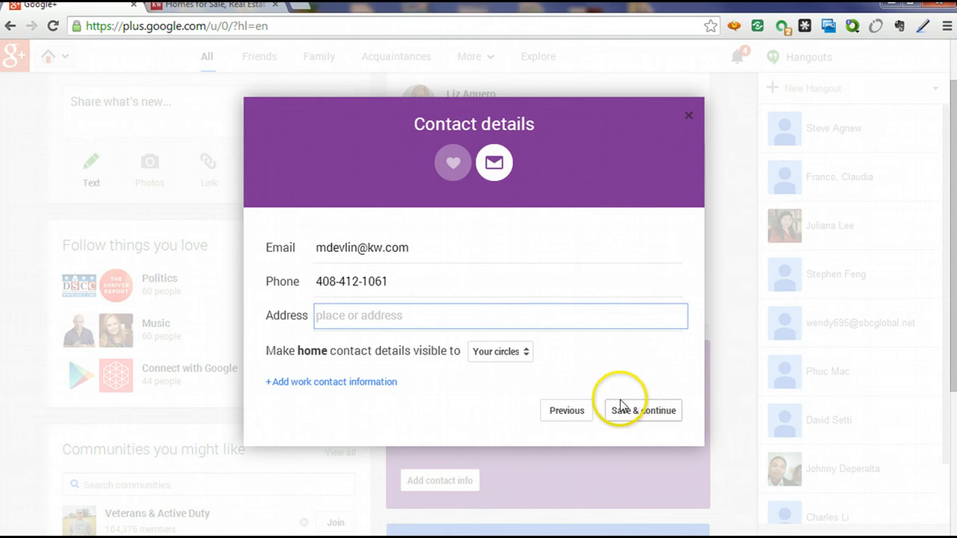
pyautogui.click(527, 358)
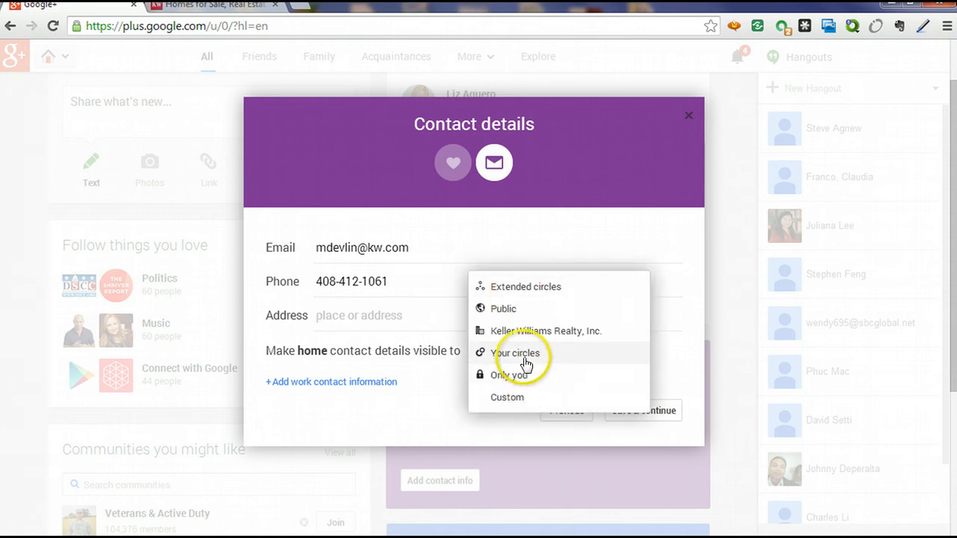
pyautogui.click(506, 309)
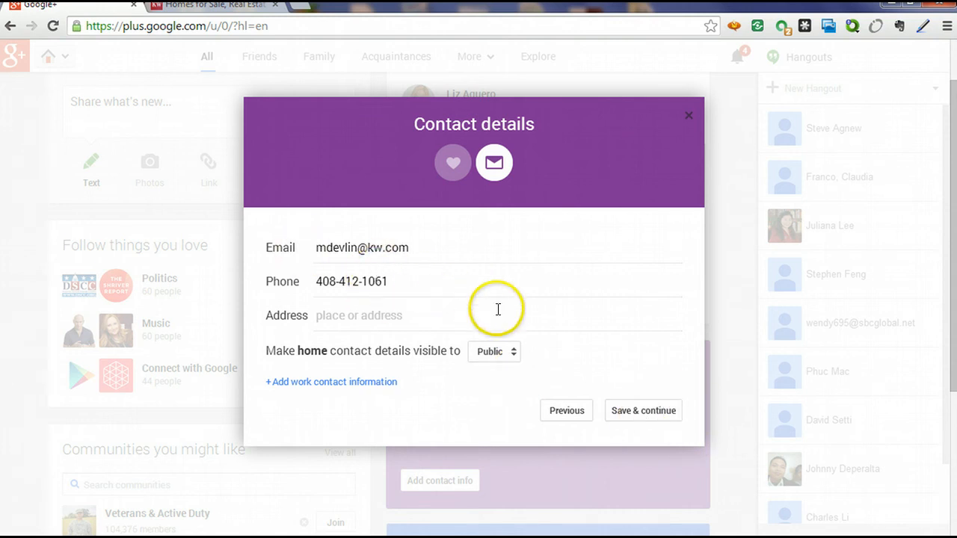
pyautogui.click(369, 314)
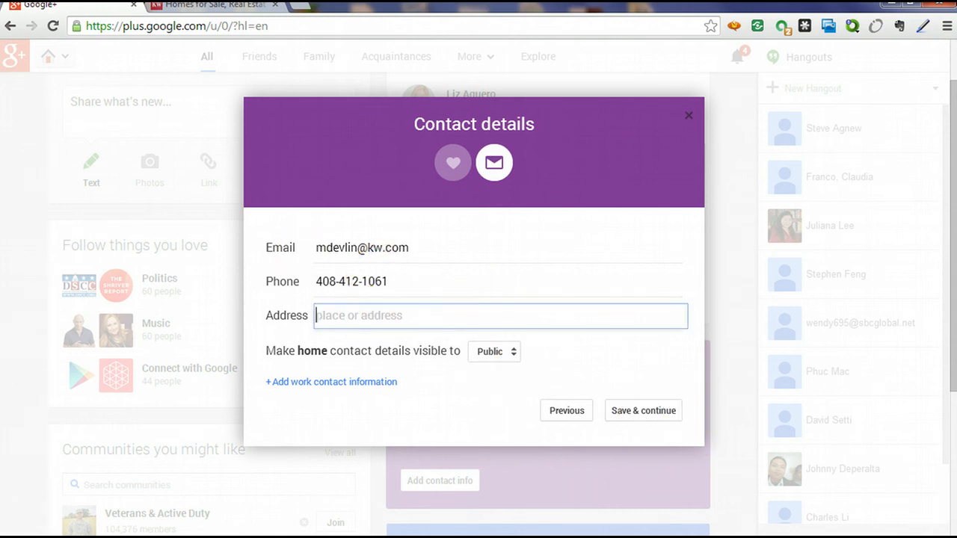
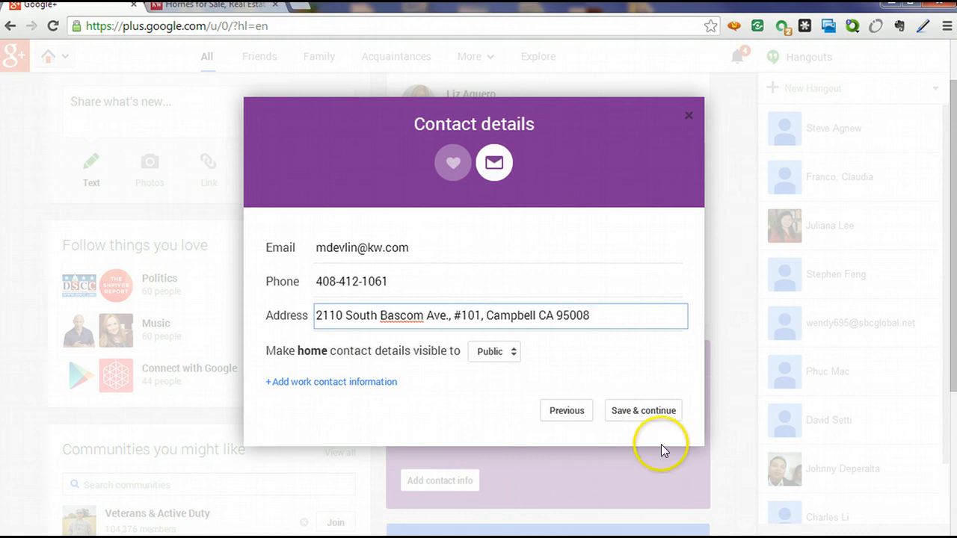
pyautogui.click(643, 413)
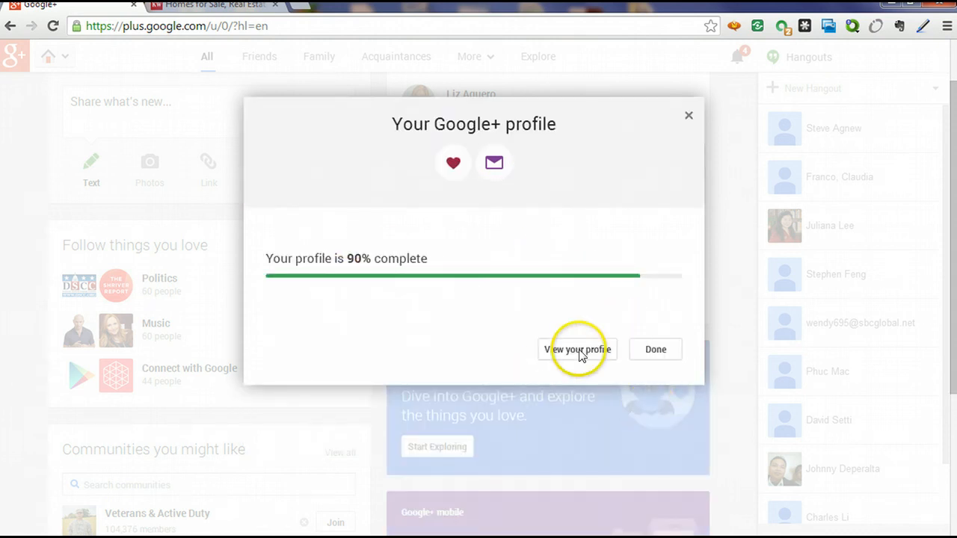
# Close the profile completion summary and discard an unshared new post.
pyautogui.click(632, 348)
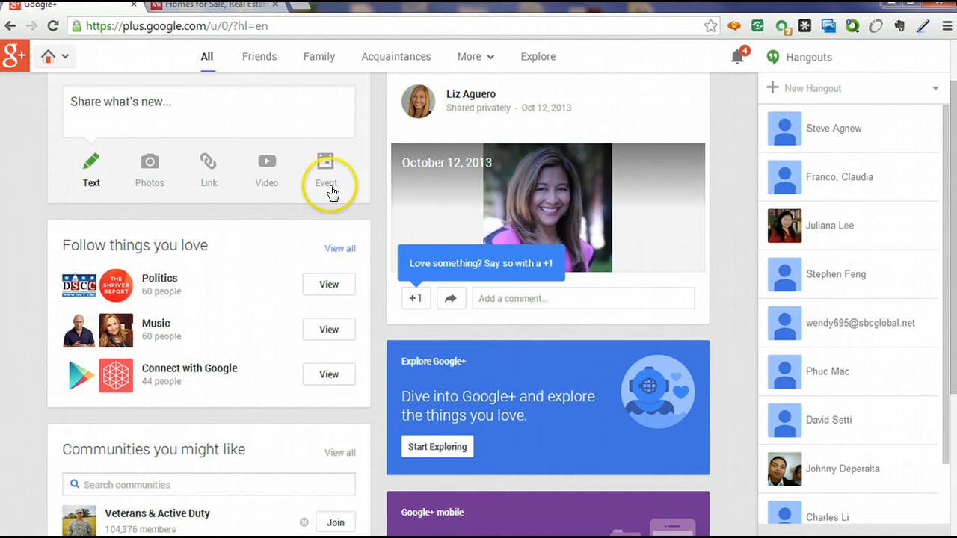
pyautogui.click(122, 103)
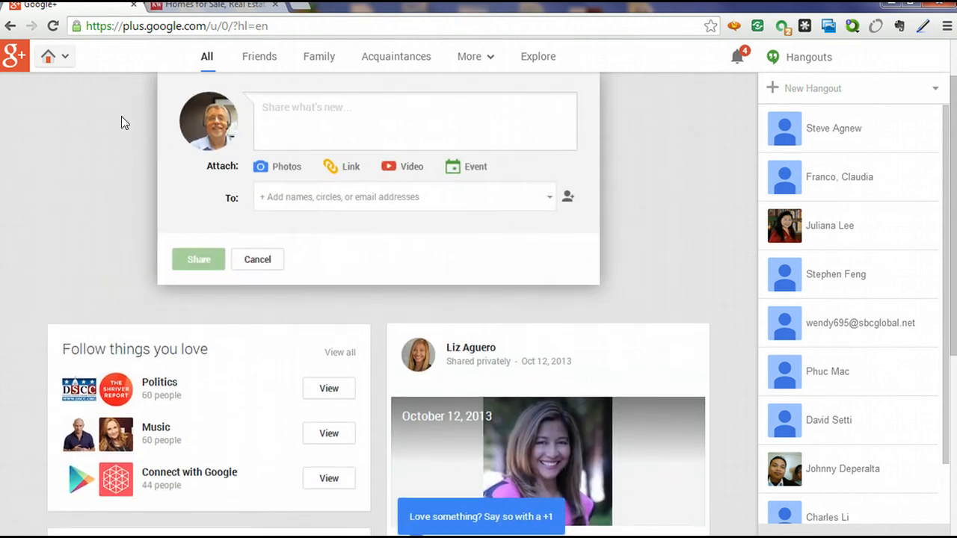
pyautogui.click(257, 261)
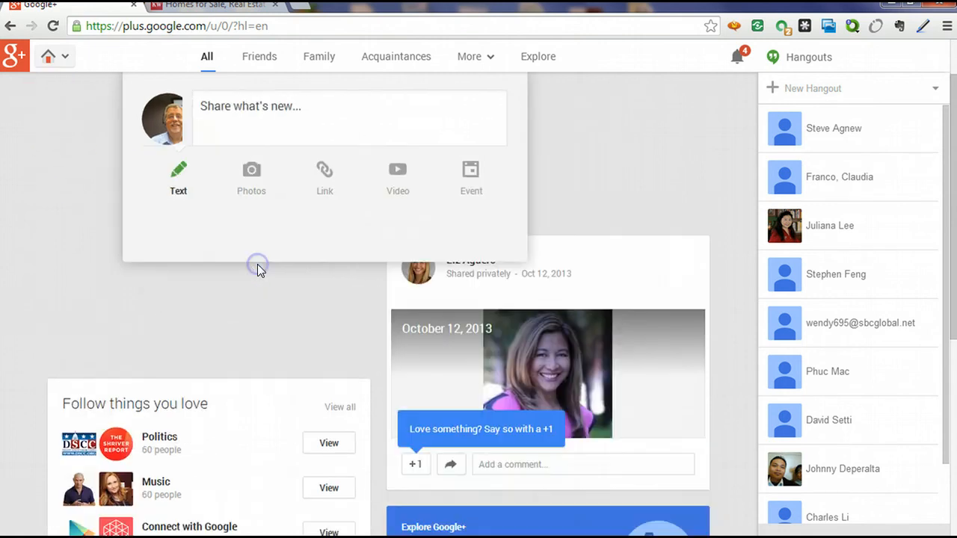
# Open the account's own profile page from the Home menu.
pyautogui.moveTo(68, 58)
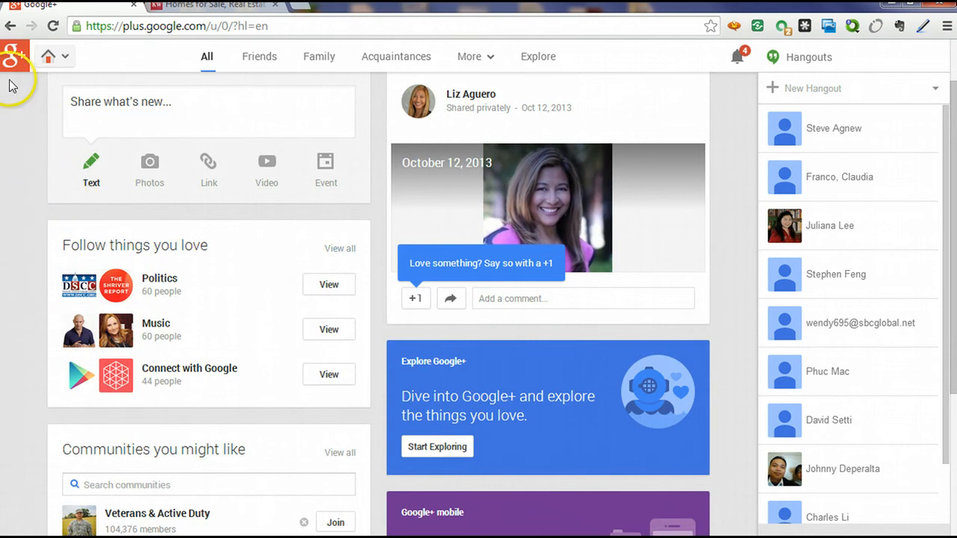
pyautogui.moveTo(19, 66)
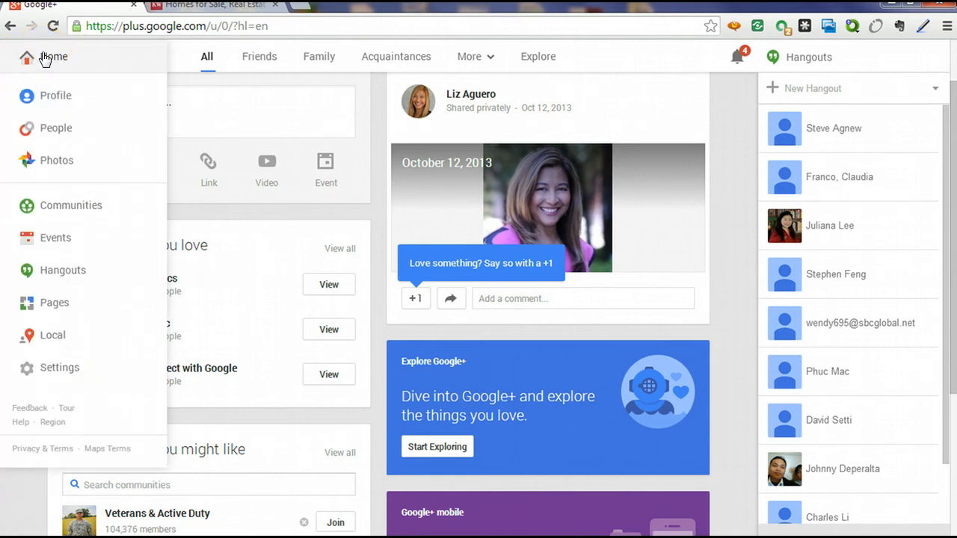
pyautogui.click(50, 95)
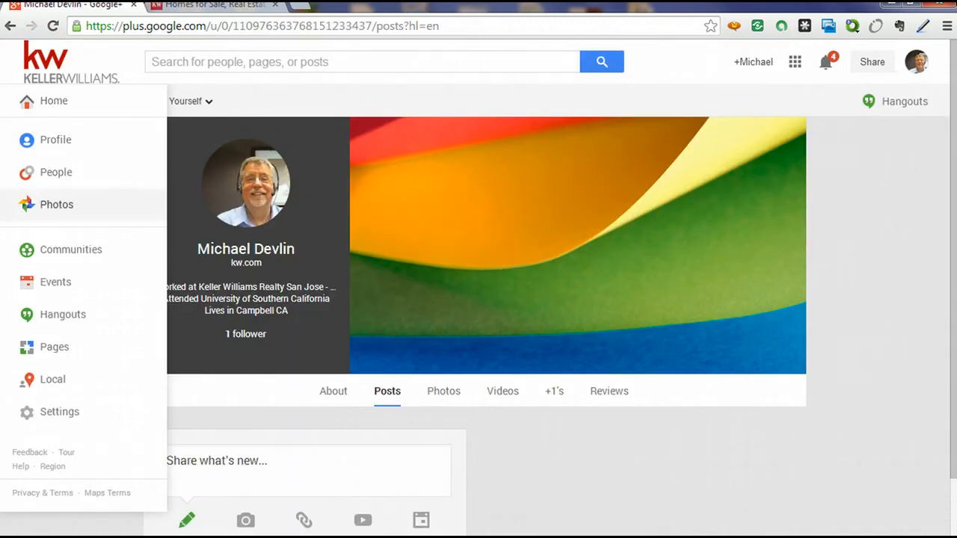
pyautogui.click(437, 511)
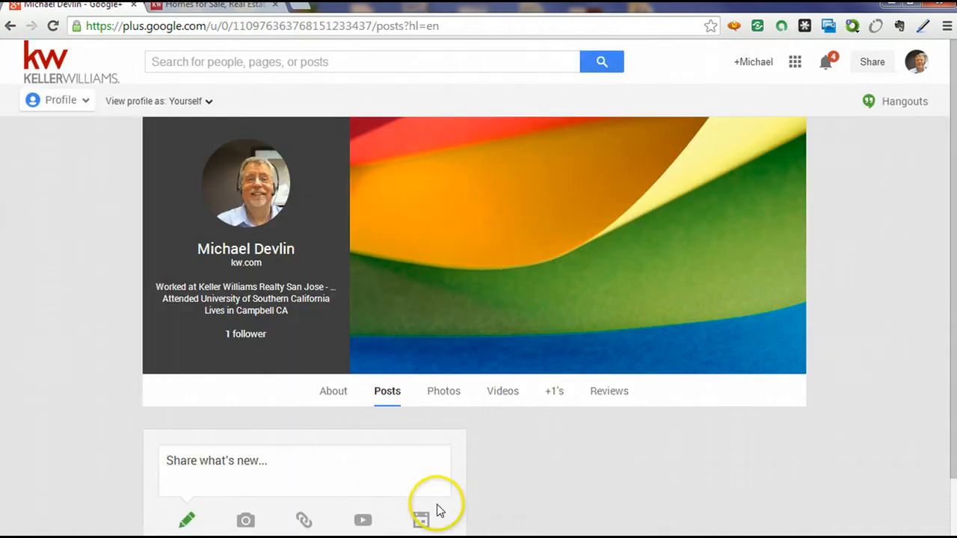
pyautogui.moveTo(658, 175)
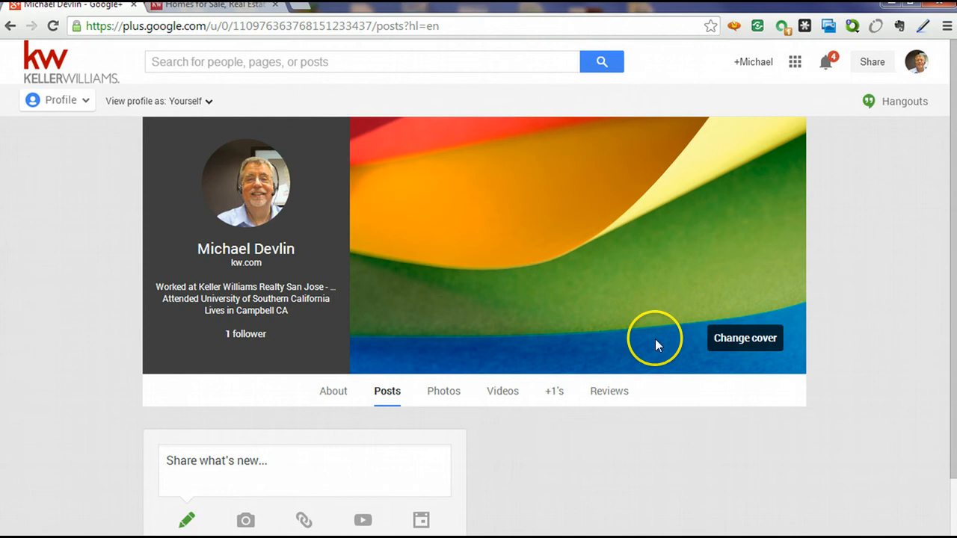
pyautogui.click(725, 342)
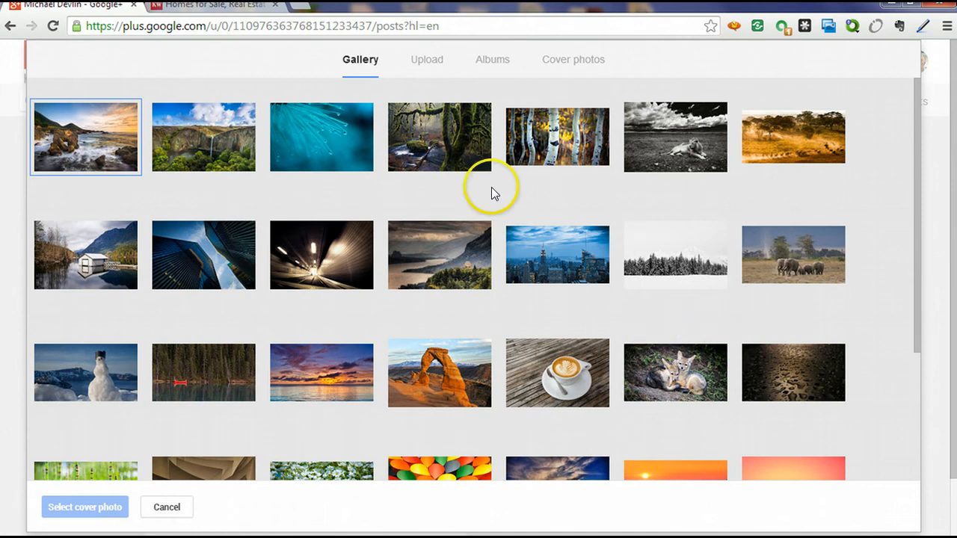
pyautogui.scroll(-3, 888, 212)
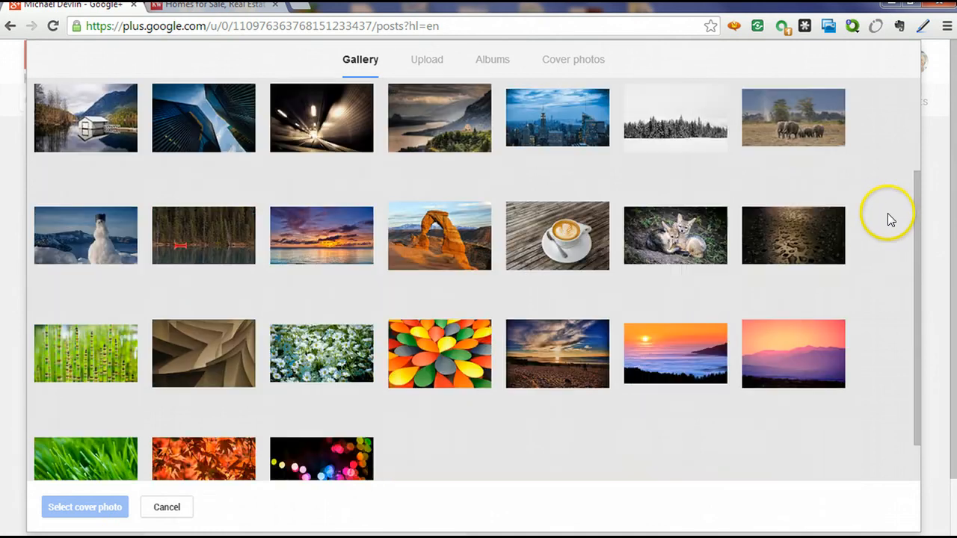
pyautogui.scroll(3, 891, 212)
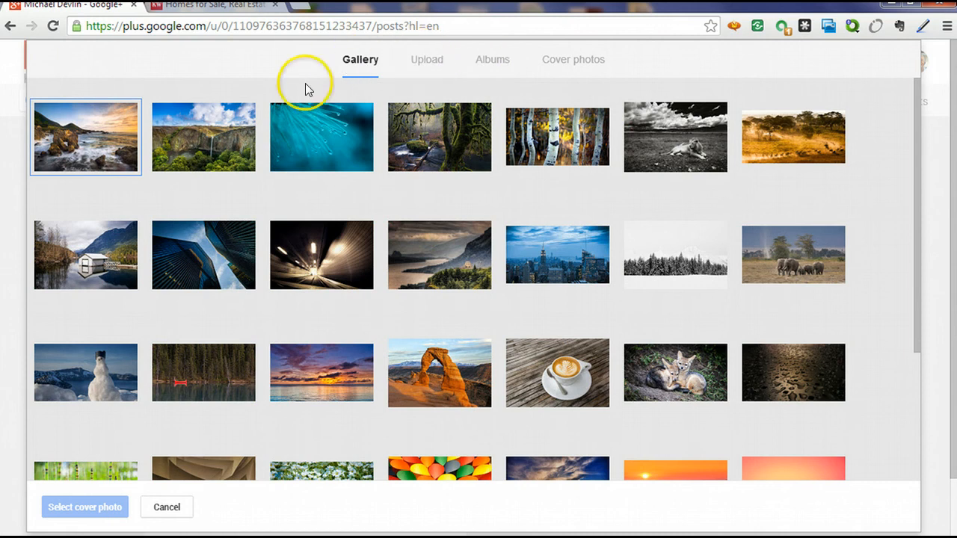
pyautogui.scroll(-3, 283, 314)
pyautogui.scroll(3, 279, 284)
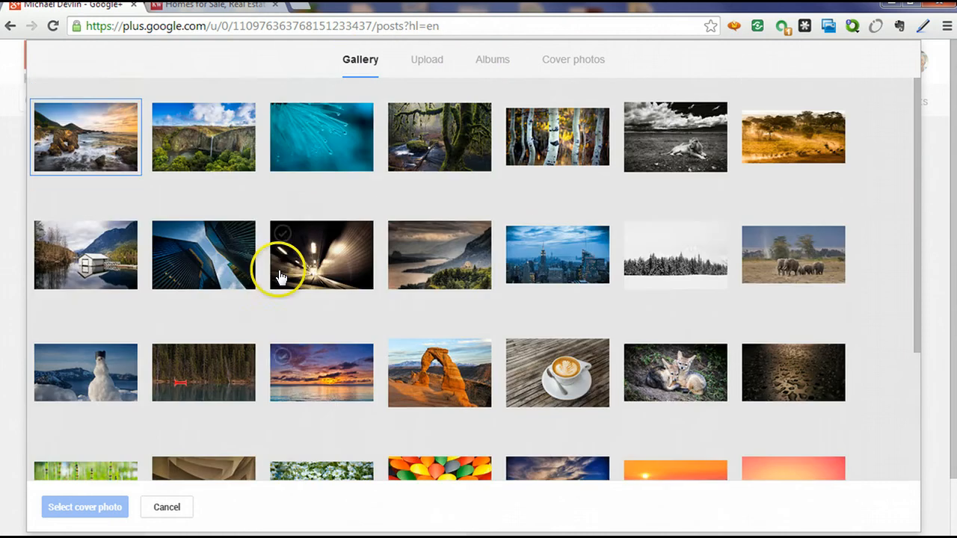
# Upload the modern luxury house with pool photo from the Pictures library as a cover image.
pyautogui.click(426, 61)
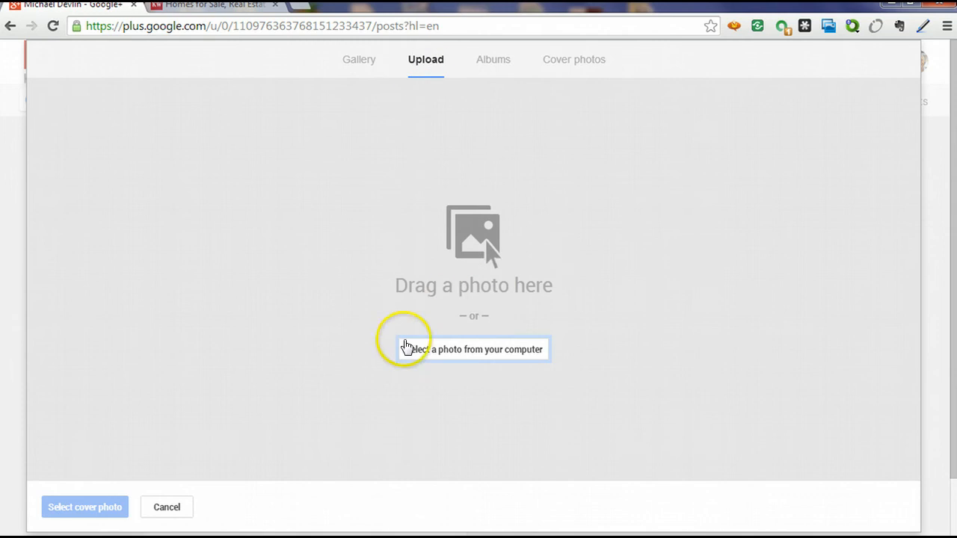
pyautogui.click(449, 350)
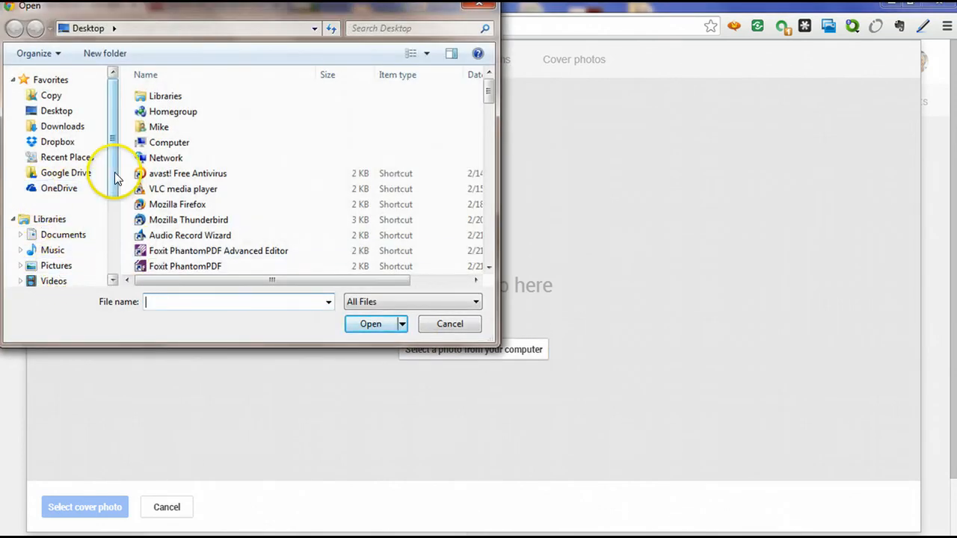
pyautogui.moveTo(115, 181); pyautogui.dragTo(112, 198)
pyautogui.click(57, 227)
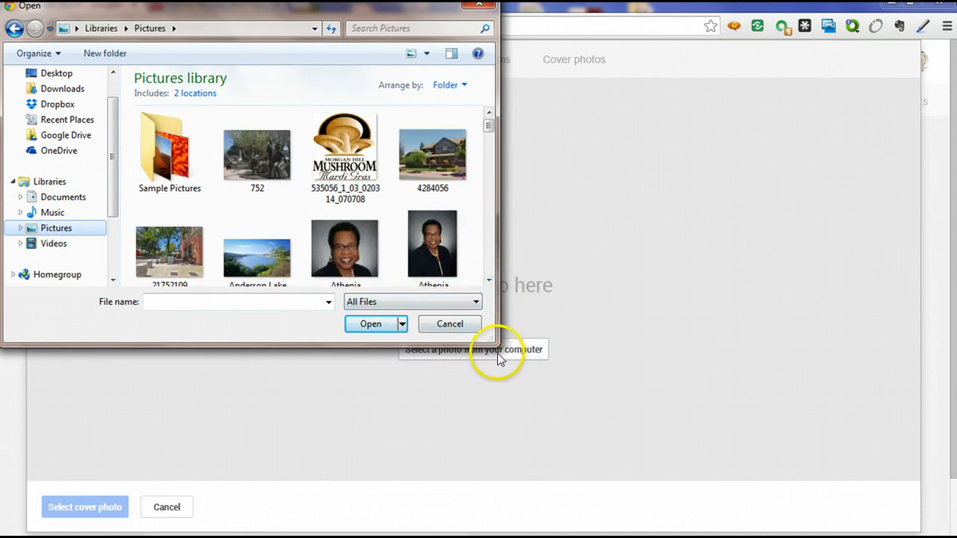
pyautogui.moveTo(494, 342); pyautogui.dragTo(890, 435)
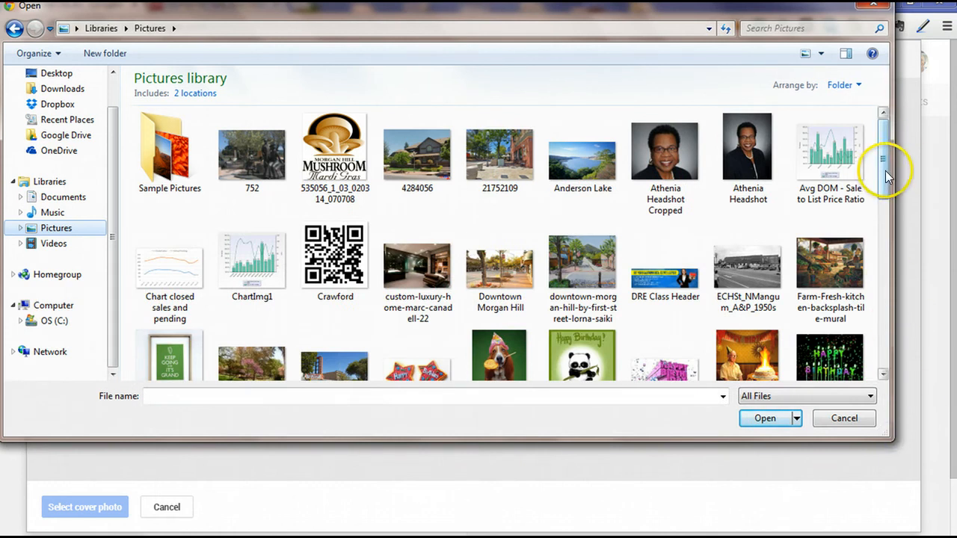
pyautogui.moveTo(882, 167); pyautogui.dragTo(892, 283)
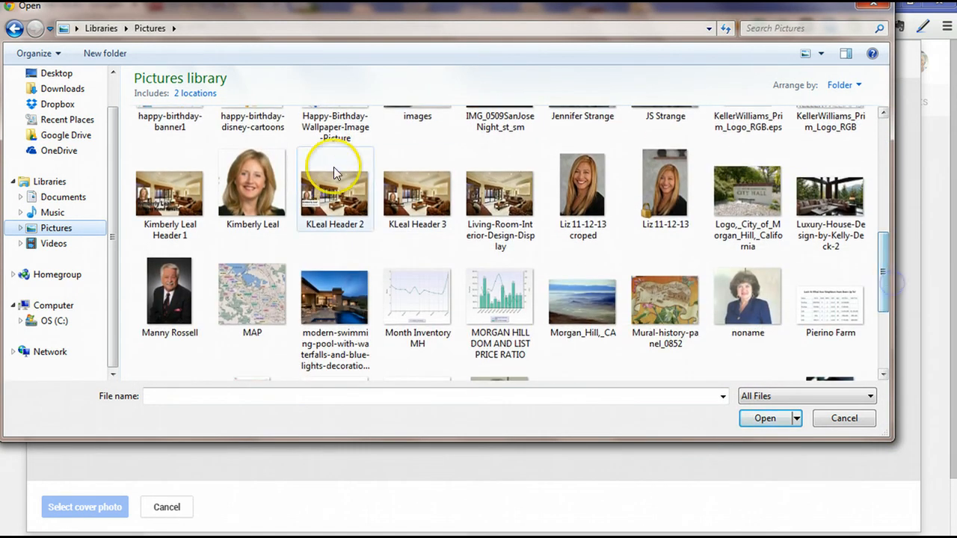
pyautogui.doubleClick(322, 294)
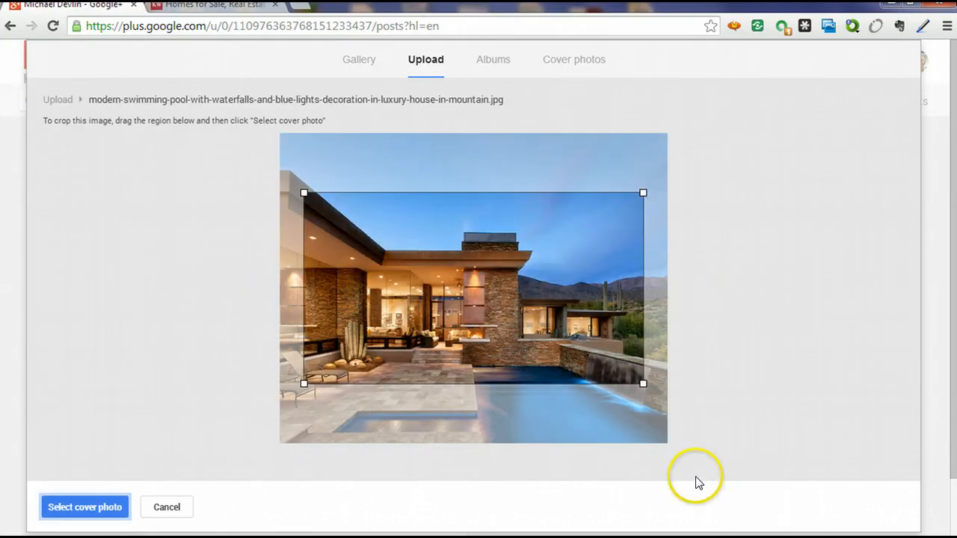
# Widen the crop box to the photo's edges, shift it lower, and set it as the cover.
pyautogui.moveTo(303, 196); pyautogui.dragTo(271, 166)
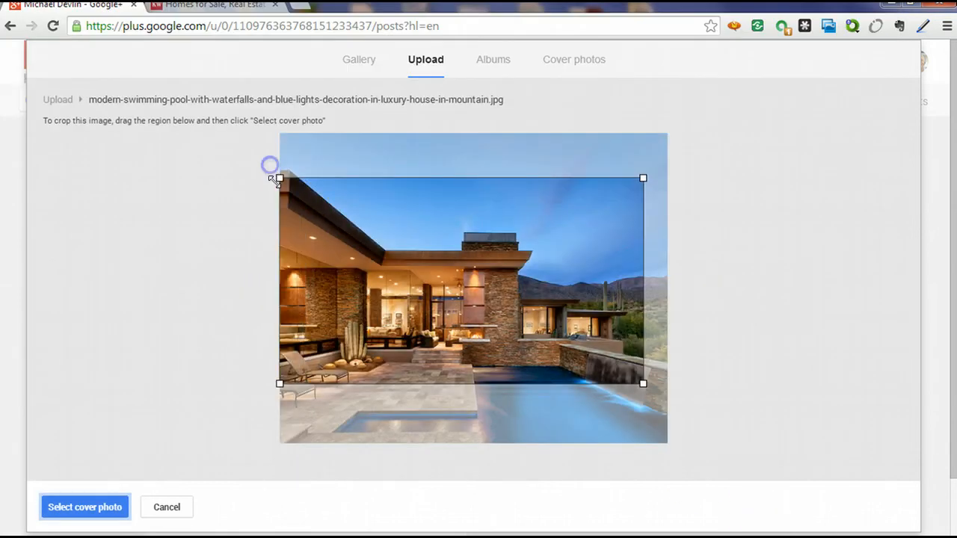
pyautogui.moveTo(628, 384); pyautogui.dragTo(676, 419)
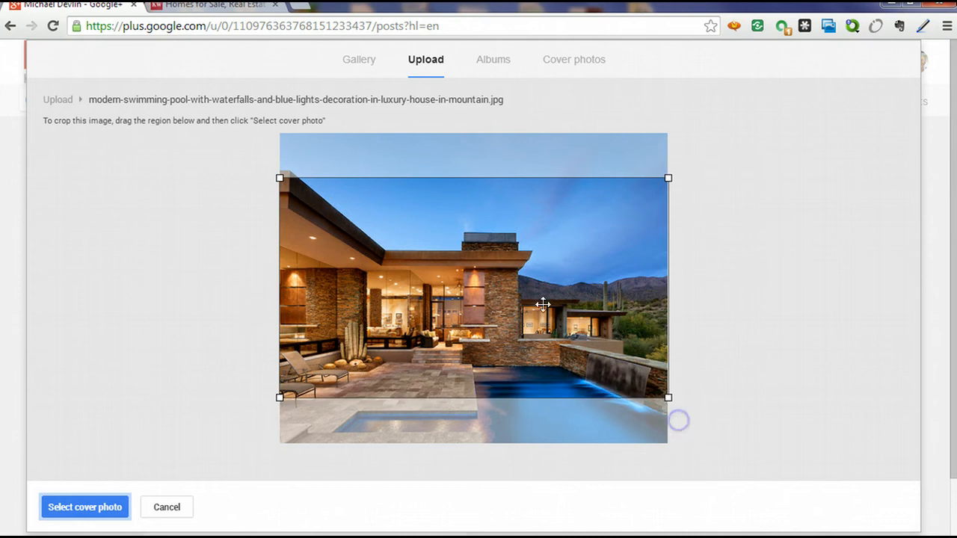
pyautogui.moveTo(544, 309)
pyautogui.mouseDown()
pyautogui.moveTo(544, 331)
pyautogui.moveTo(544, 323)
pyautogui.mouseUp()
pyautogui.click(82, 502)
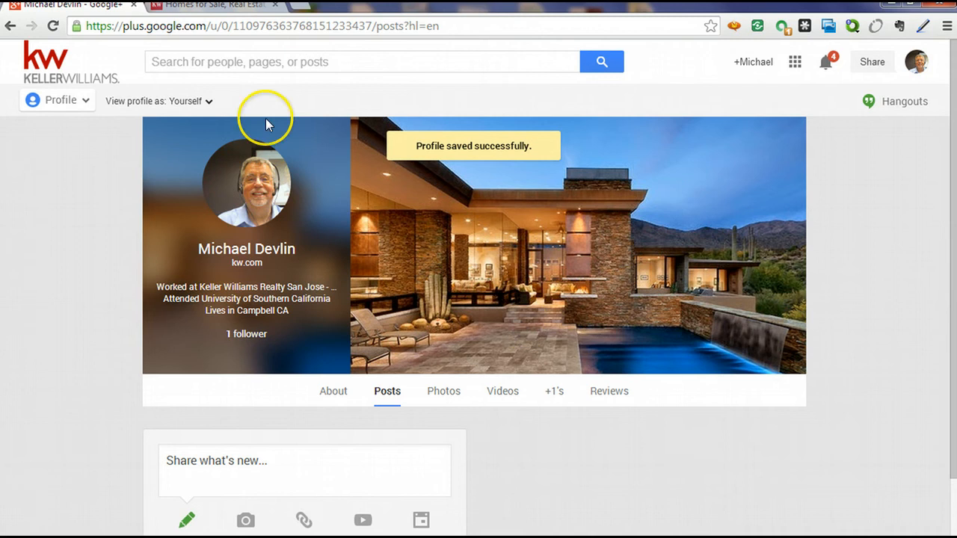
# Review the About tab's People, Story, Work, Education and Links cards, then edit the Story card.
pyautogui.scroll(-2, 648, 426)
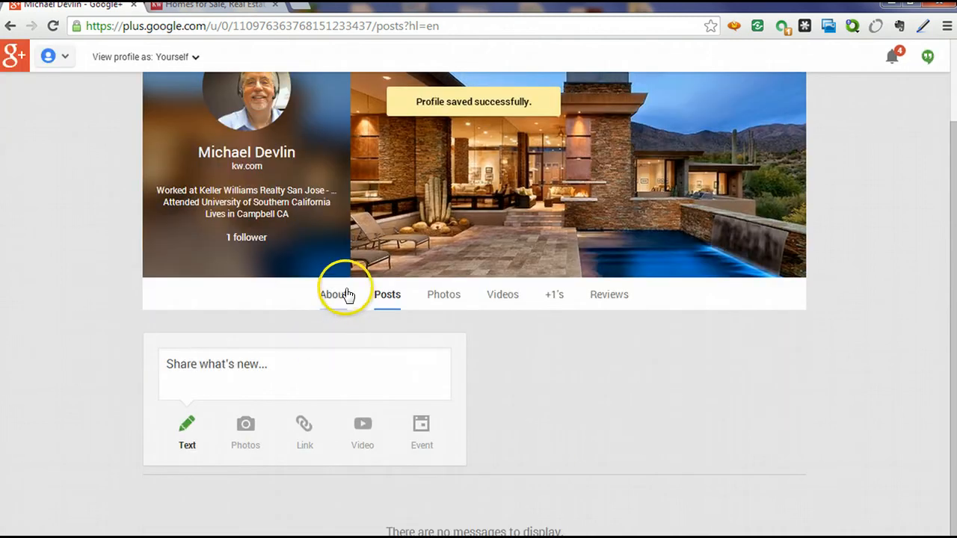
pyautogui.scroll(2, 621, 429)
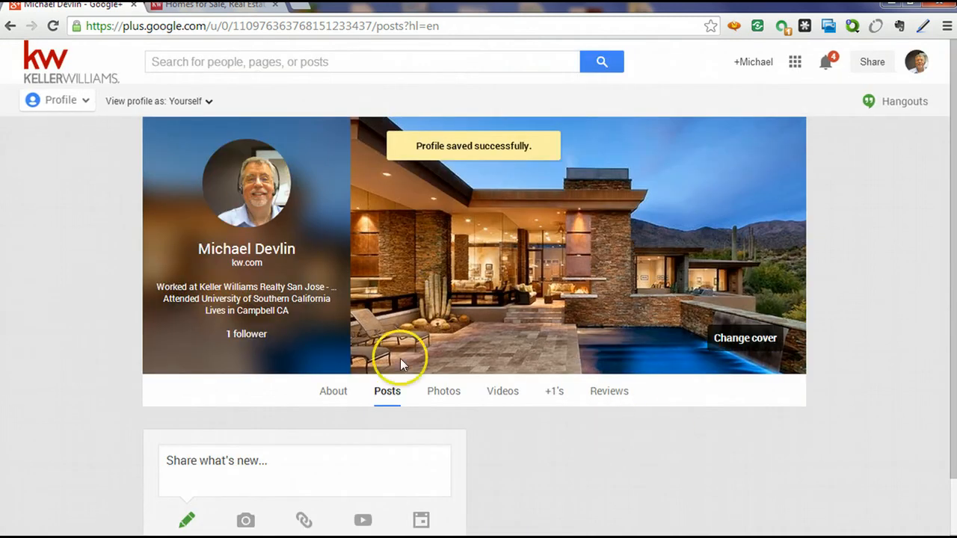
pyautogui.click(330, 396)
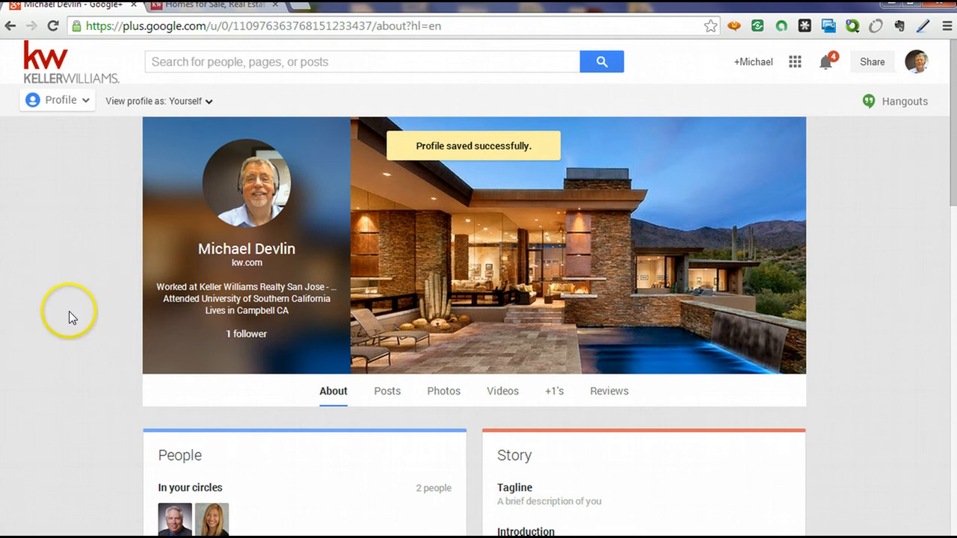
pyautogui.scroll(-4, 69, 311)
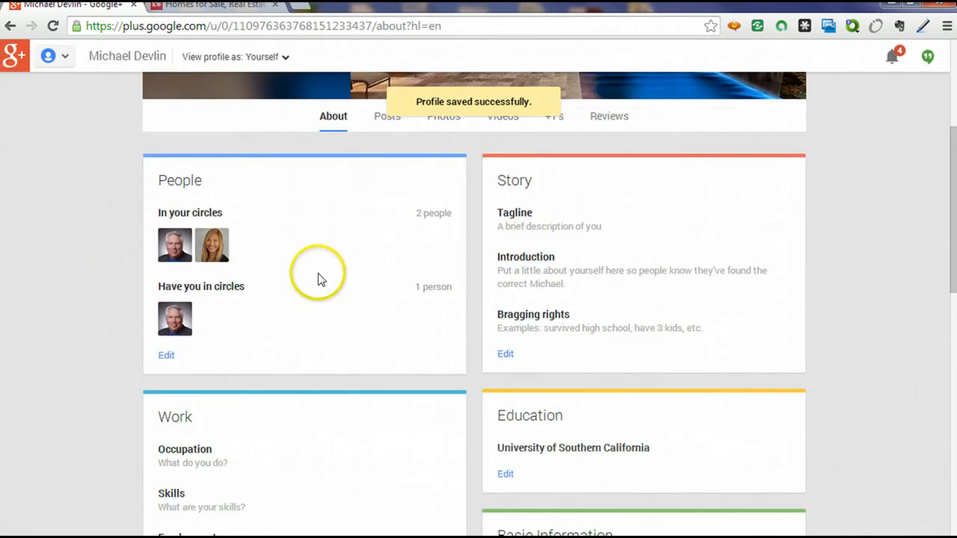
pyautogui.scroll(-4, 23, 280)
pyautogui.scroll(3, 24, 284)
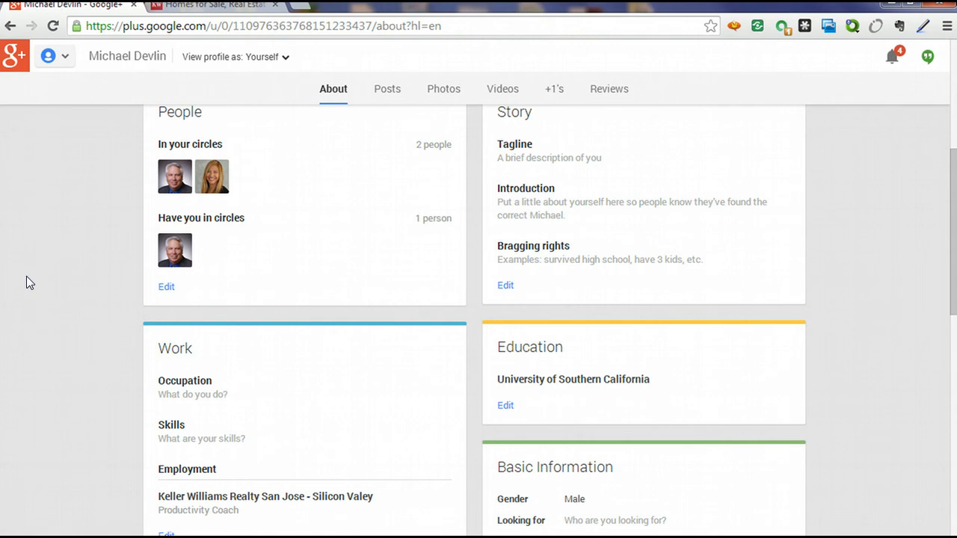
pyautogui.scroll(2, 609, 235)
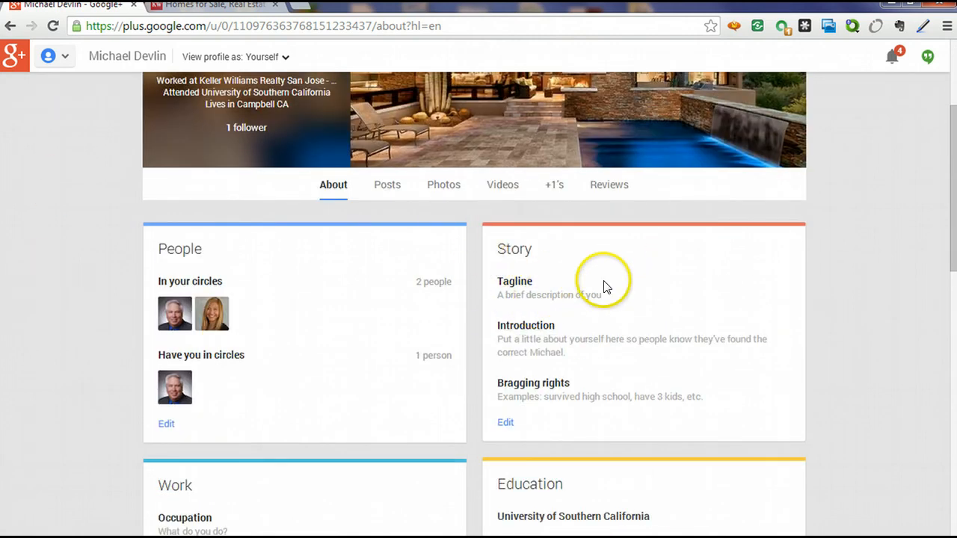
pyautogui.scroll(-9, 607, 289)
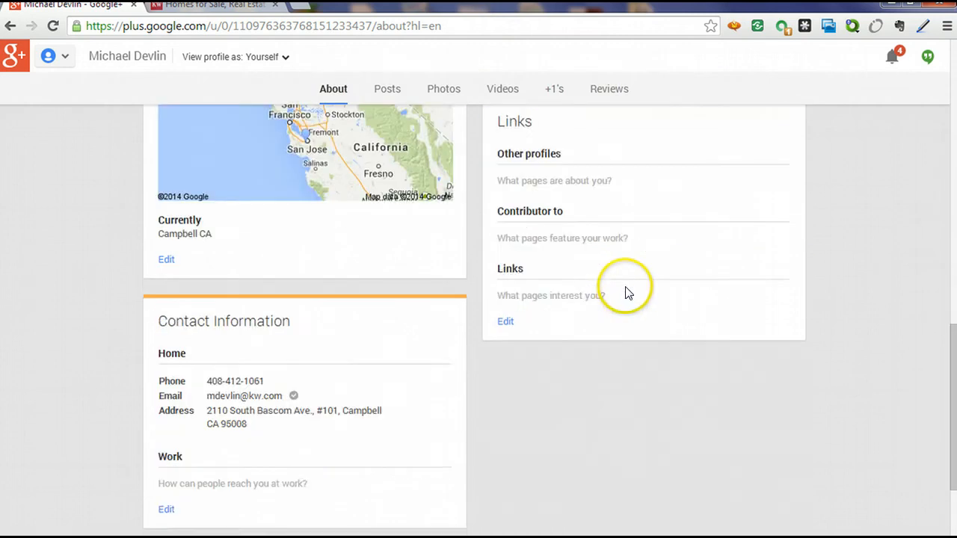
pyautogui.scroll(9, 626, 293)
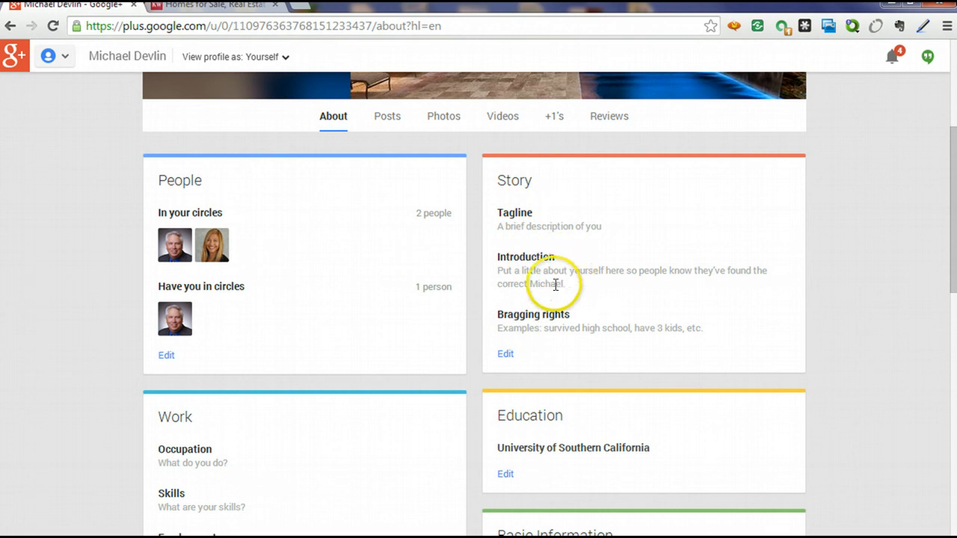
pyautogui.click(505, 356)
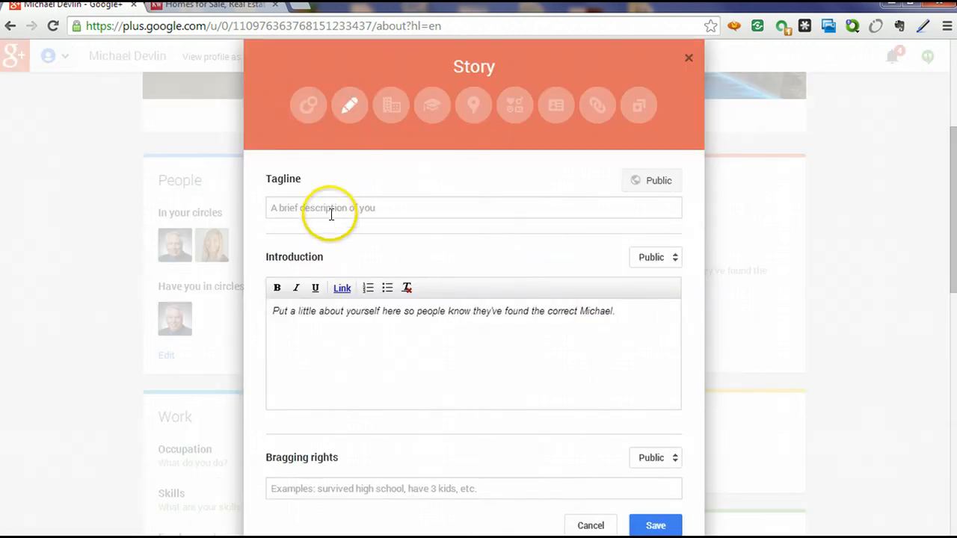
# Enter the tagline 'I help people get started in real estate ant to become successful.'.
pyautogui.click(331, 215)
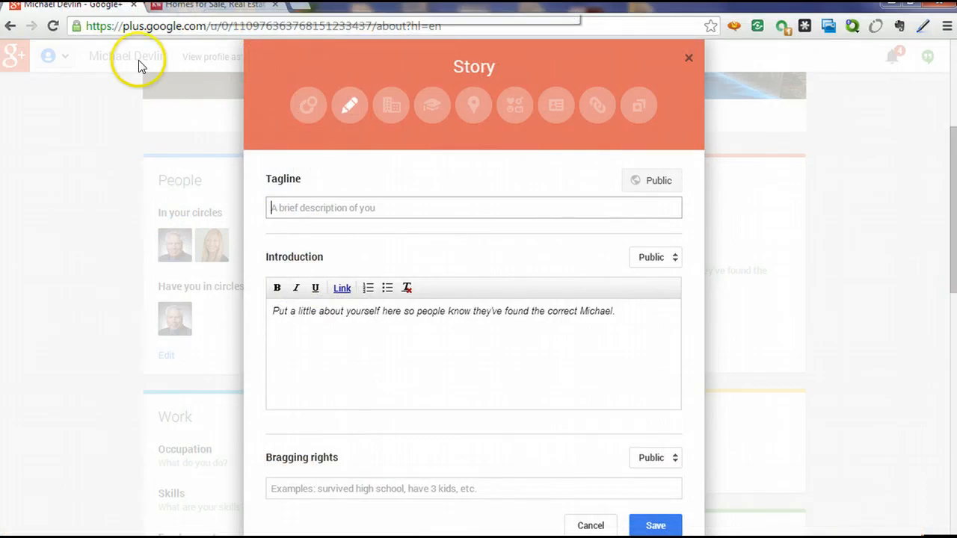
pyautogui.write('I hel')
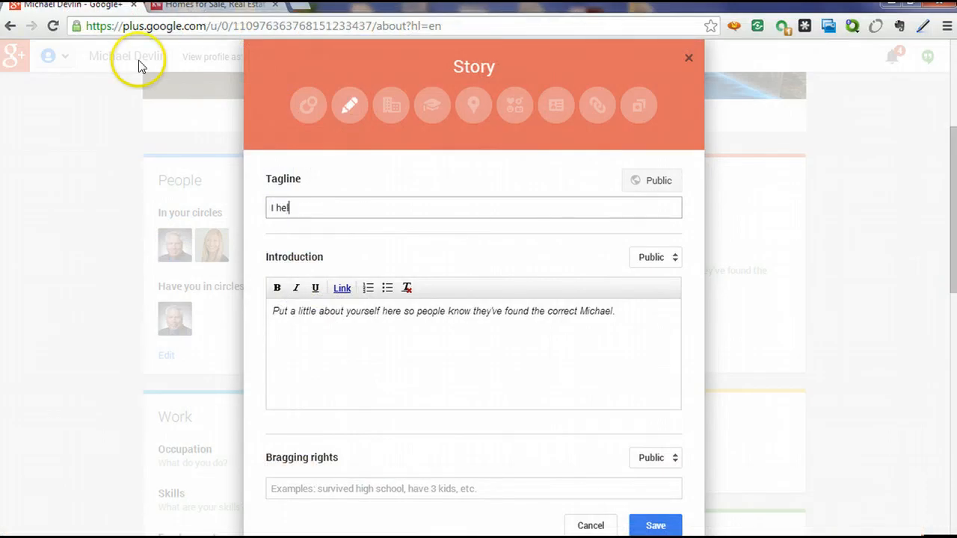
pyautogui.write('p people get started in')
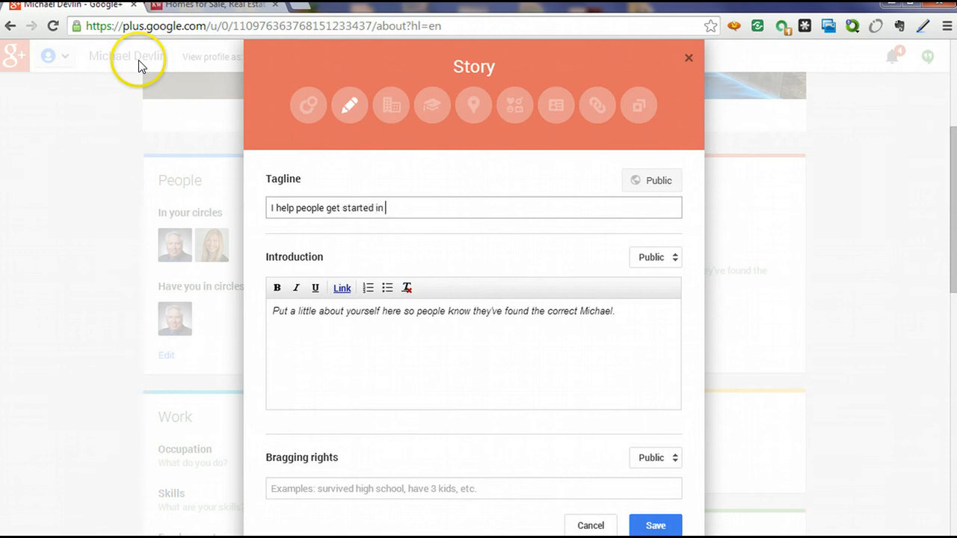
pyautogui.write(' real estate ant t b')
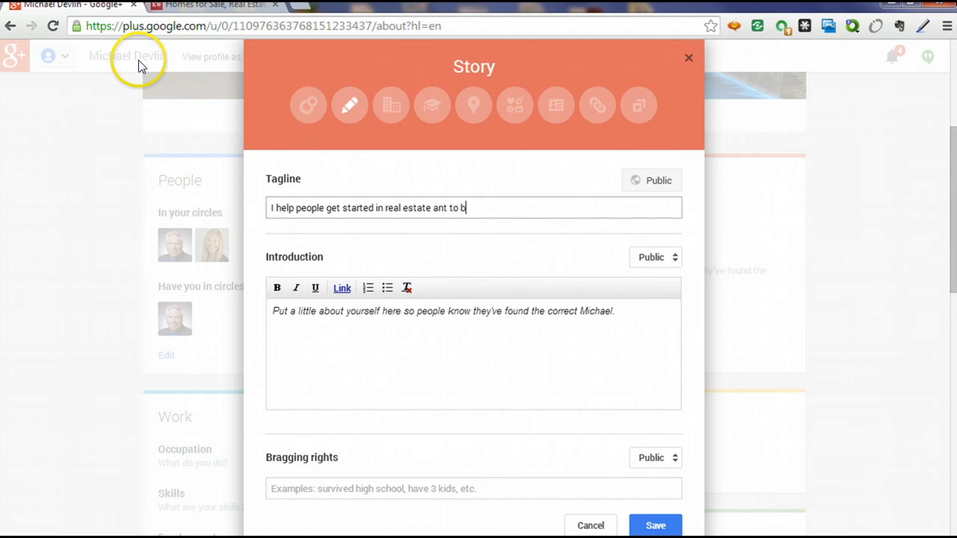
pyautogui.write('com')
pyautogui.write('come su')
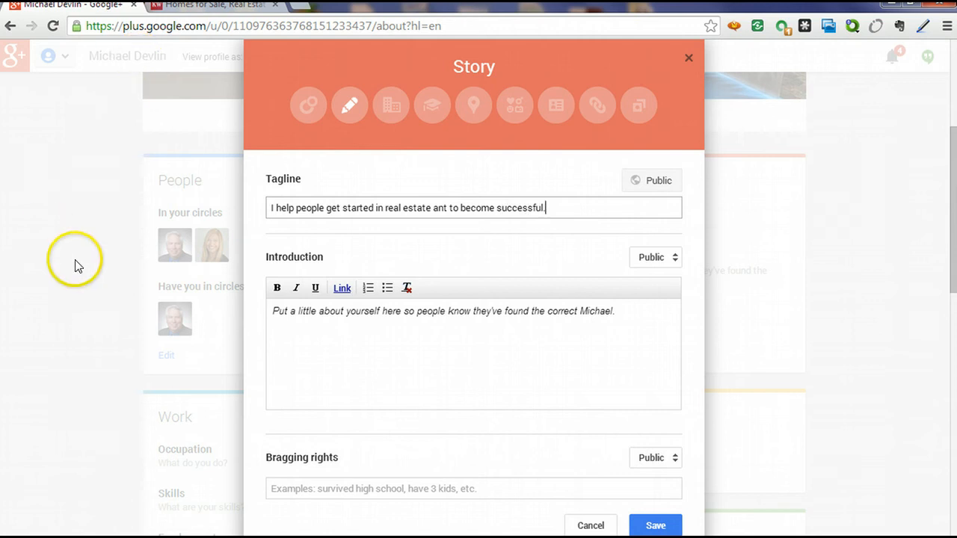
pyautogui.click(326, 317)
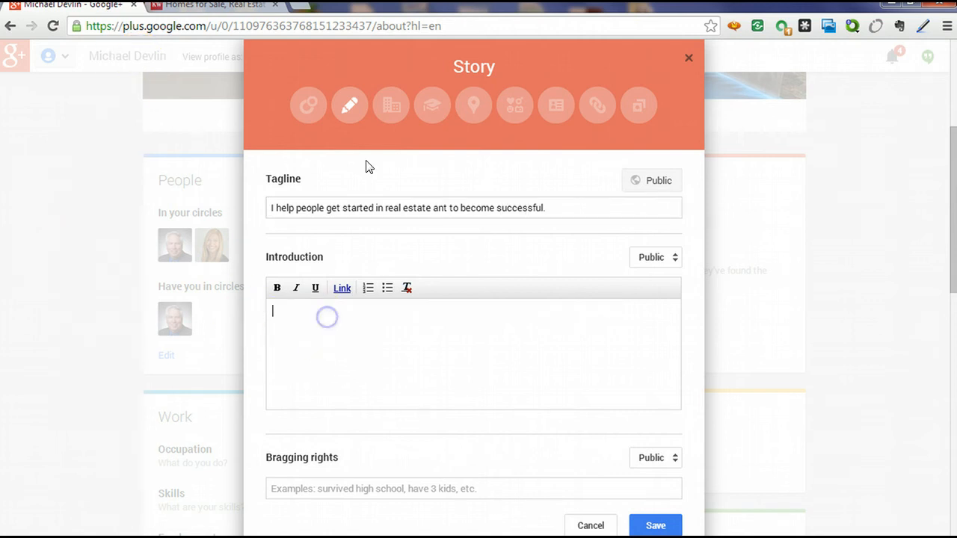
# Load dreclass.com in a new Chrome tab, then return to the Google+ Introduction box.
pyautogui.click(303, 8)
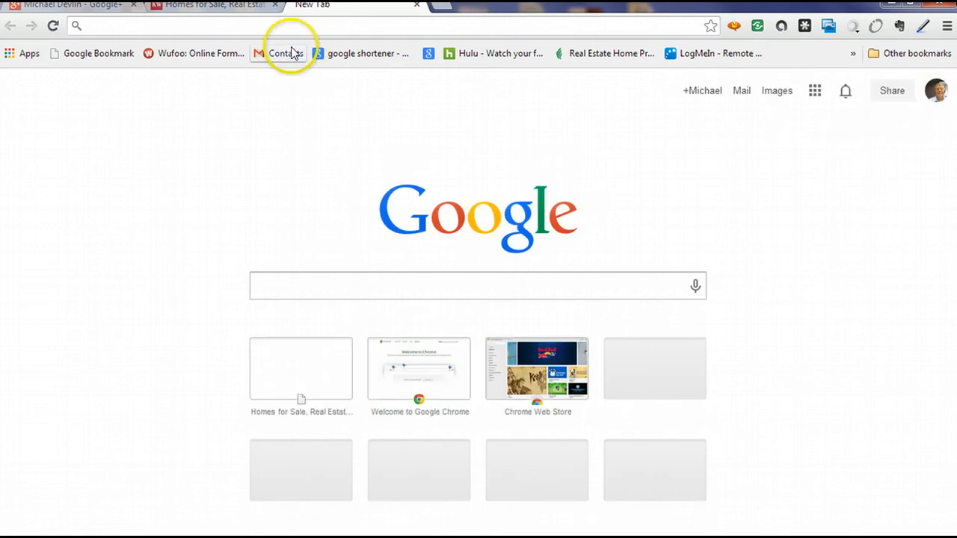
pyautogui.write('dreclass.com')
pyautogui.click(292, 53)
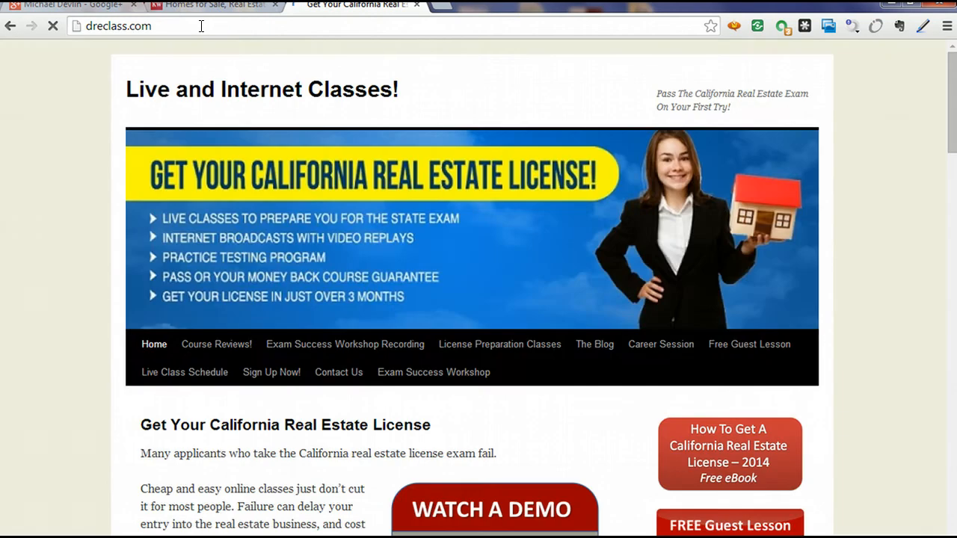
pyautogui.click(201, 26)
pyautogui.hotkey('ctrl', 'c')
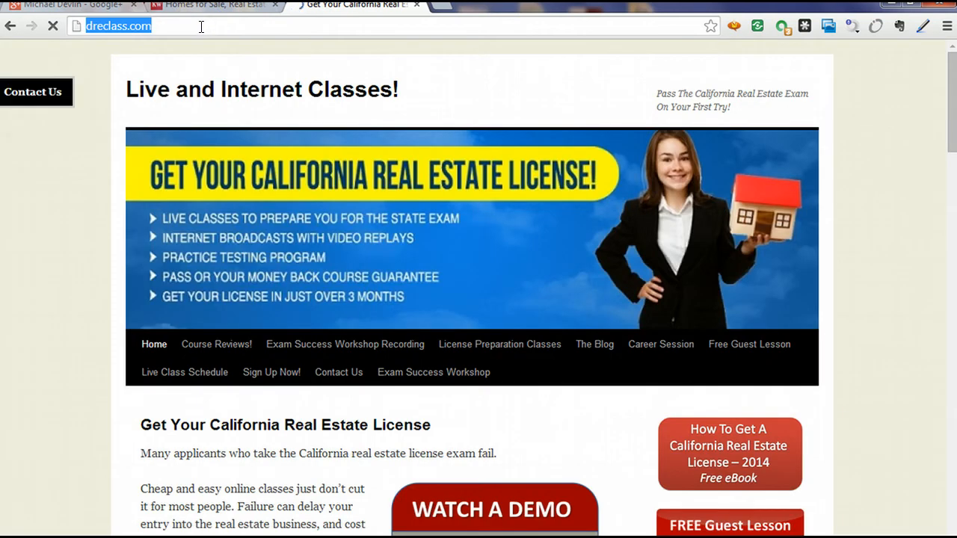
pyautogui.click(68, 6)
pyautogui.click(340, 310)
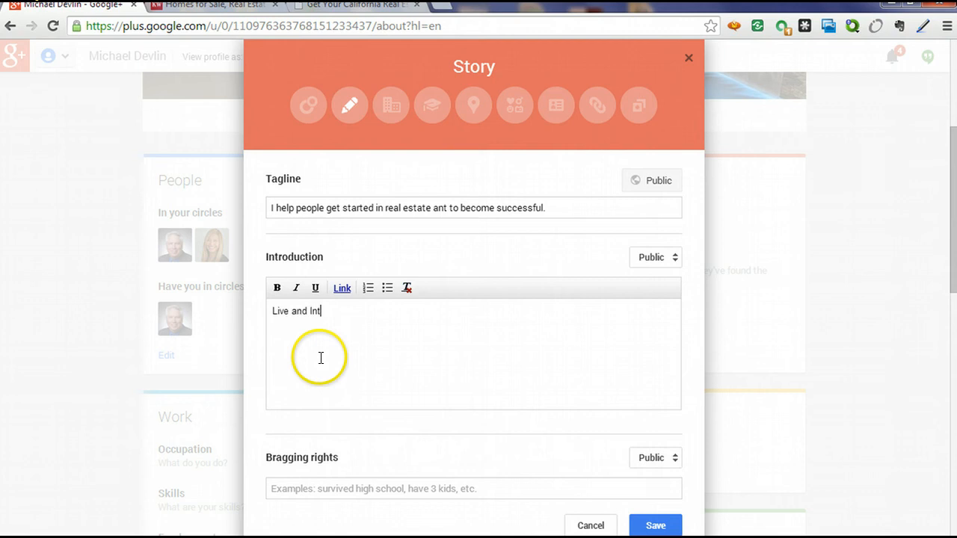
# Type 'Live and Internet classes to get a California real estate license.' and select it.
pyautogui.write('Live and Internet classes to get a ')
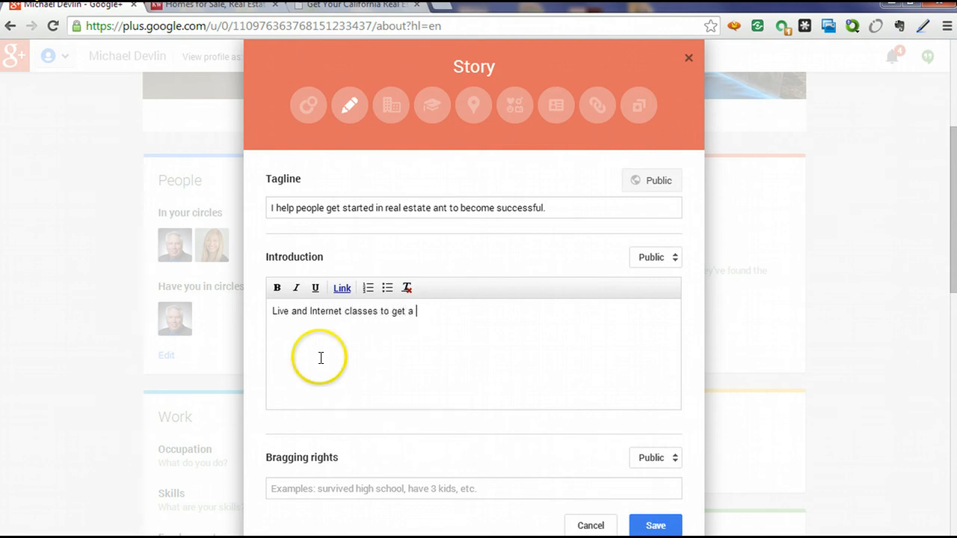
pyautogui.write('California real estate license.')
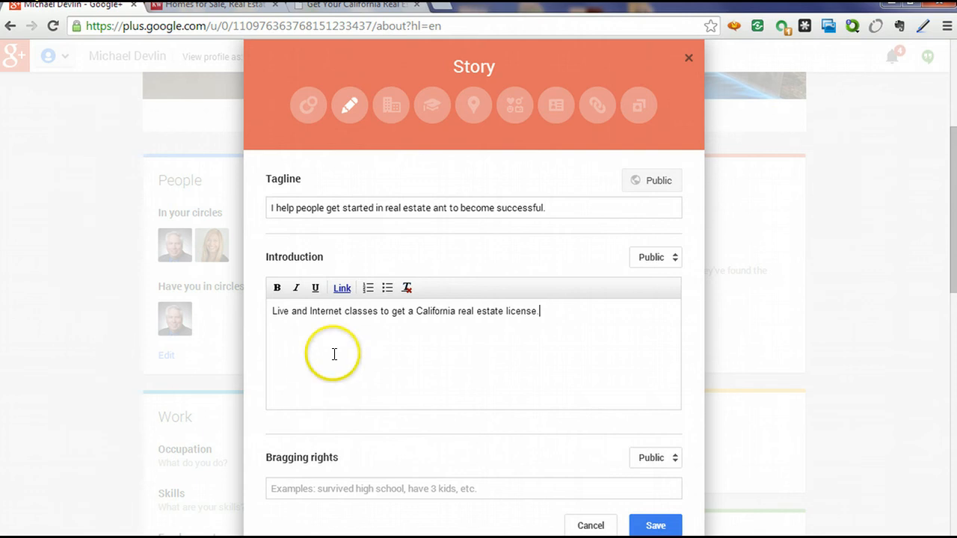
pyautogui.moveTo(544, 312); pyautogui.dragTo(254, 314)
pyautogui.click(342, 288)
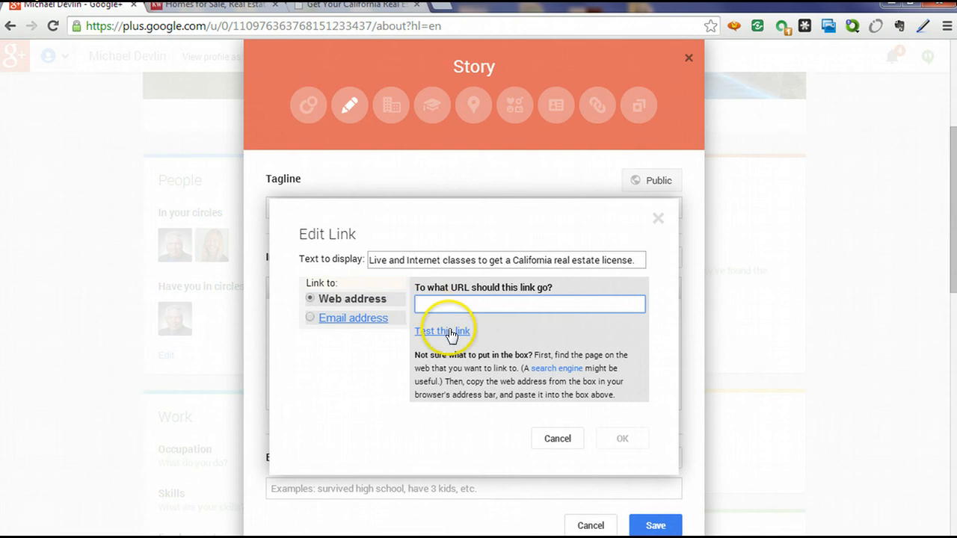
pyautogui.hotkey('ctrl', 'v')
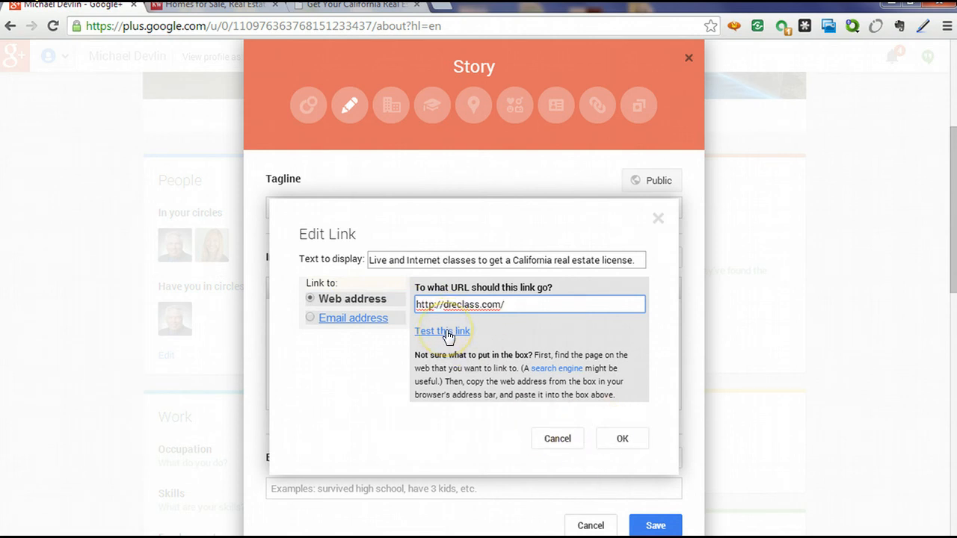
pyautogui.click(621, 439)
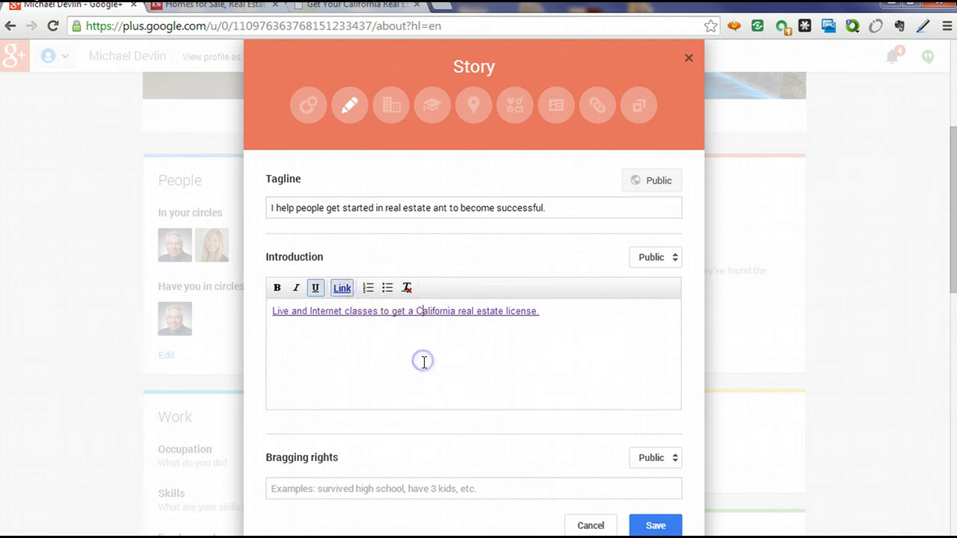
pyautogui.scroll(-2, 420, 389)
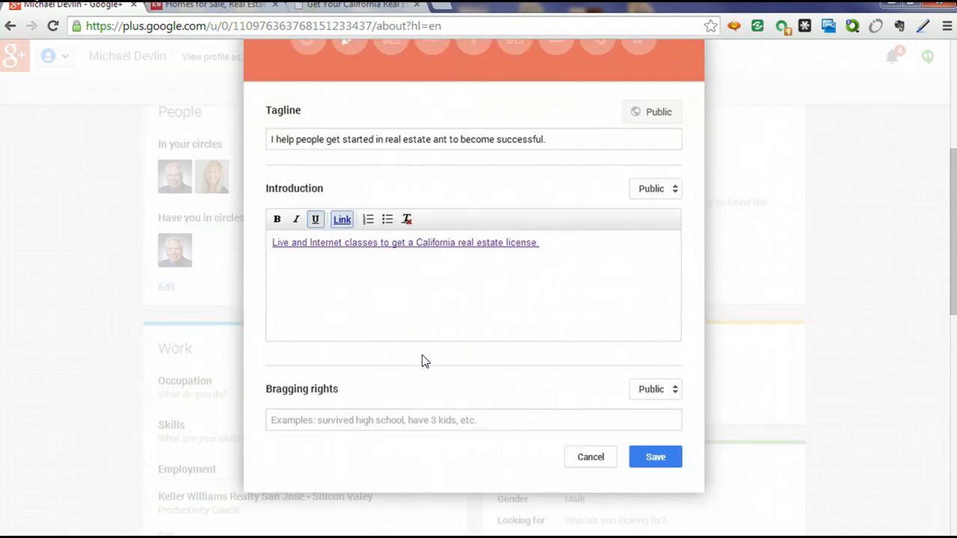
# Enter 'I have prepared thousands of people successfully for the California real estate exam.' as Bragging rights and save.
pyautogui.click(383, 310)
pyautogui.click(590, 274)
pyautogui.click(575, 252)
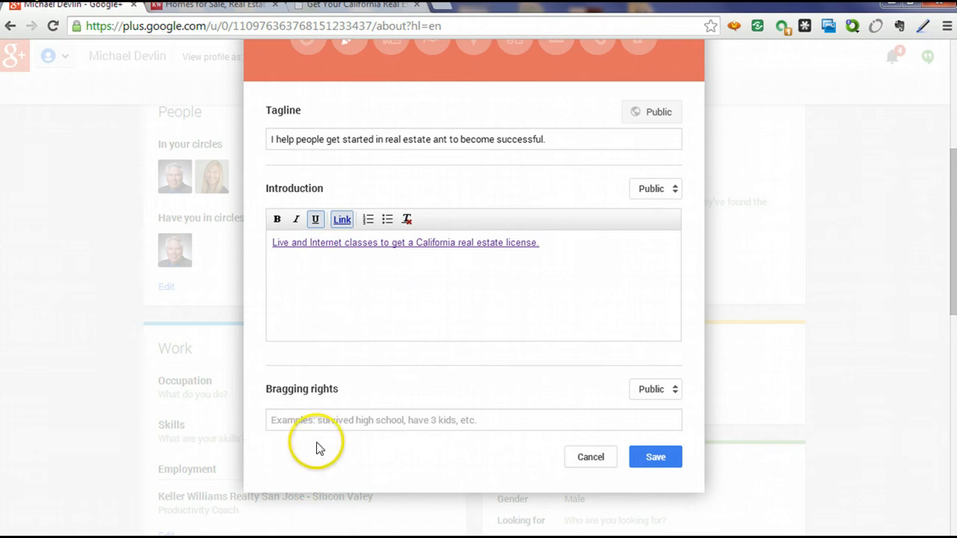
pyautogui.click(324, 419)
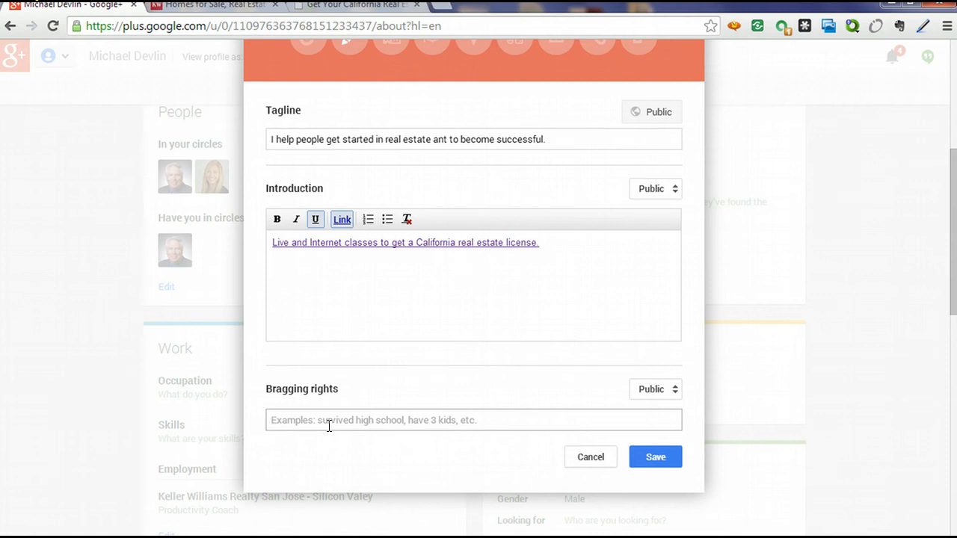
pyautogui.click(330, 426)
pyautogui.click(335, 428)
pyautogui.click(308, 427)
pyautogui.write('I have pr')
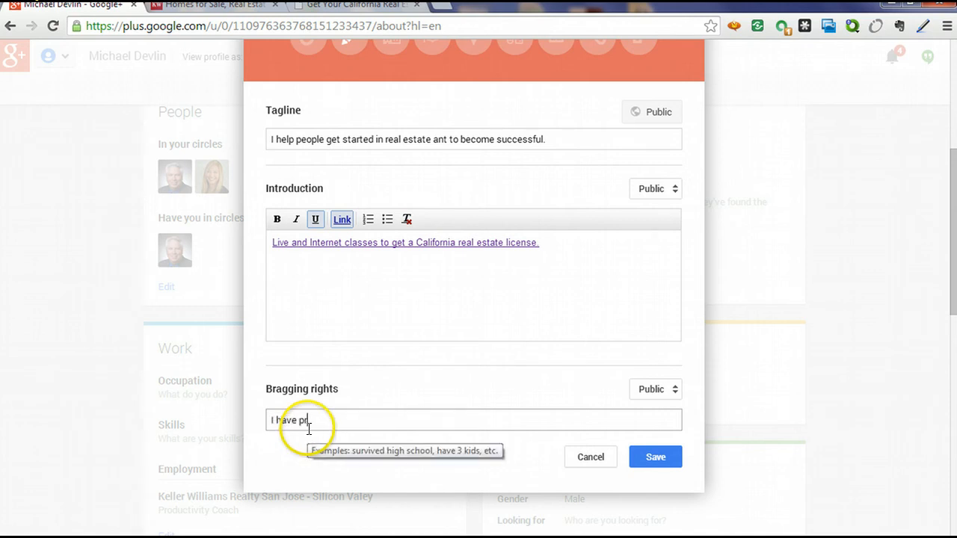
pyautogui.write('epared thousands ')
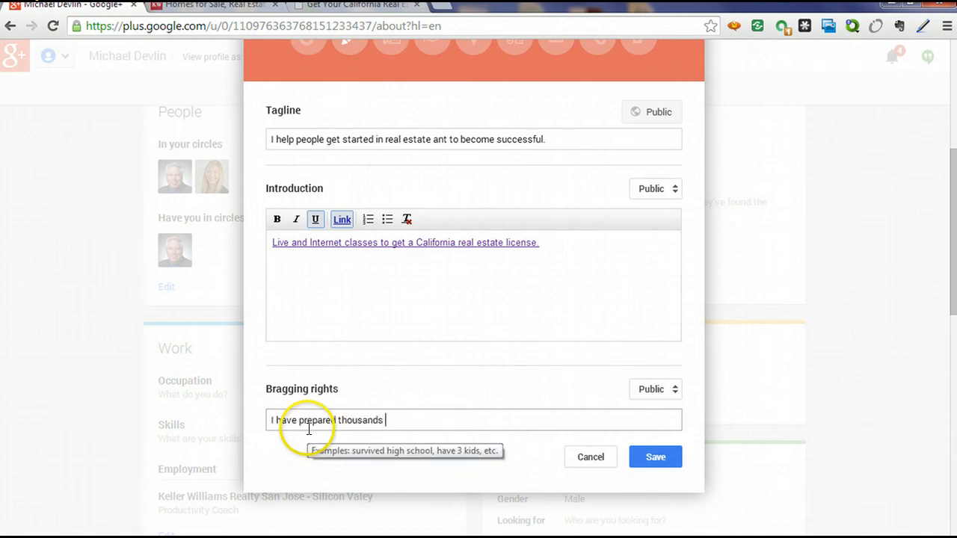
pyautogui.write('of peol')
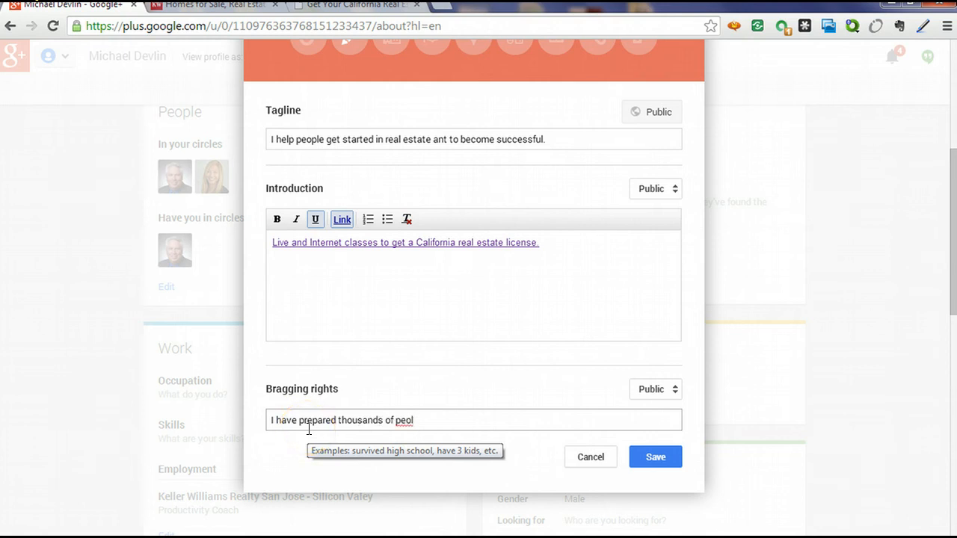
pyautogui.press('BackSpace')
pyautogui.write('ple successfully for the ')
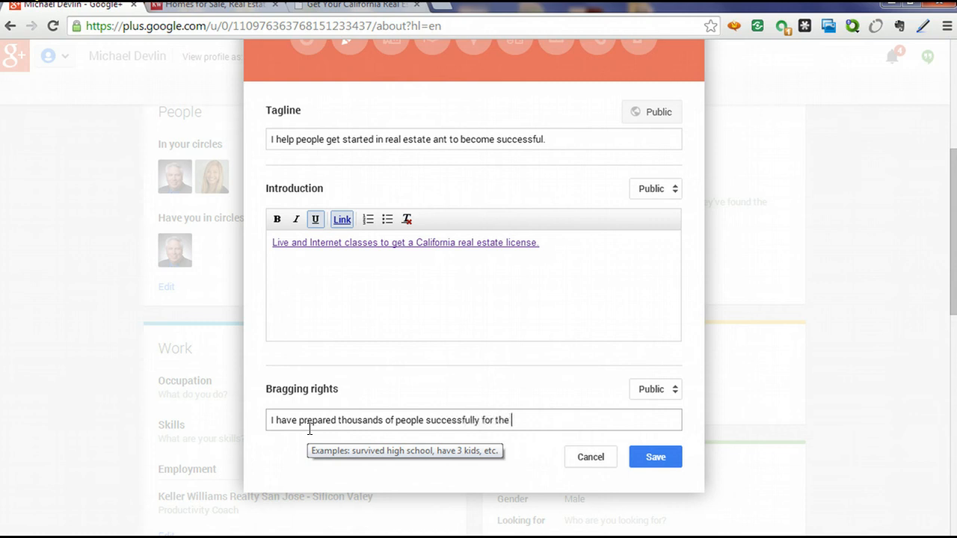
pyautogui.write('California real estate ex')
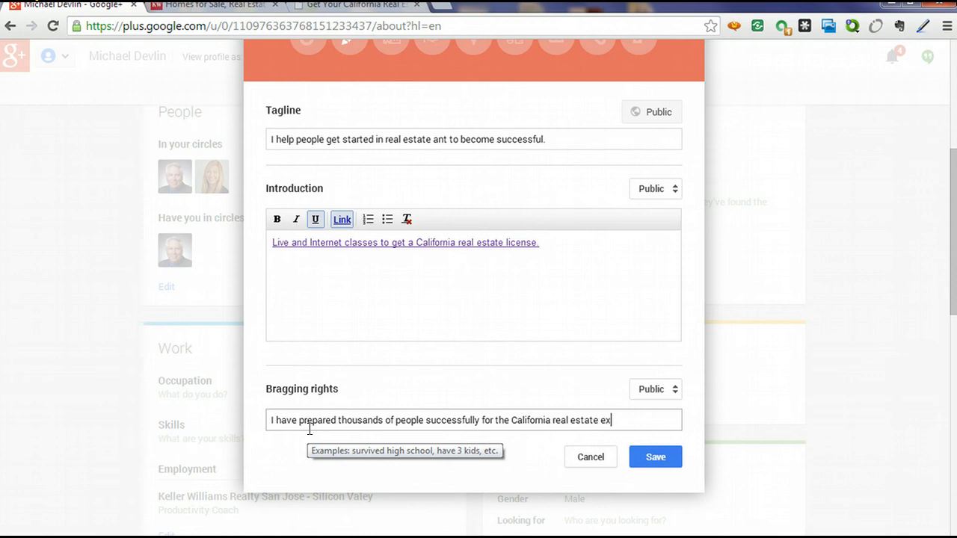
pyautogui.write('am.')
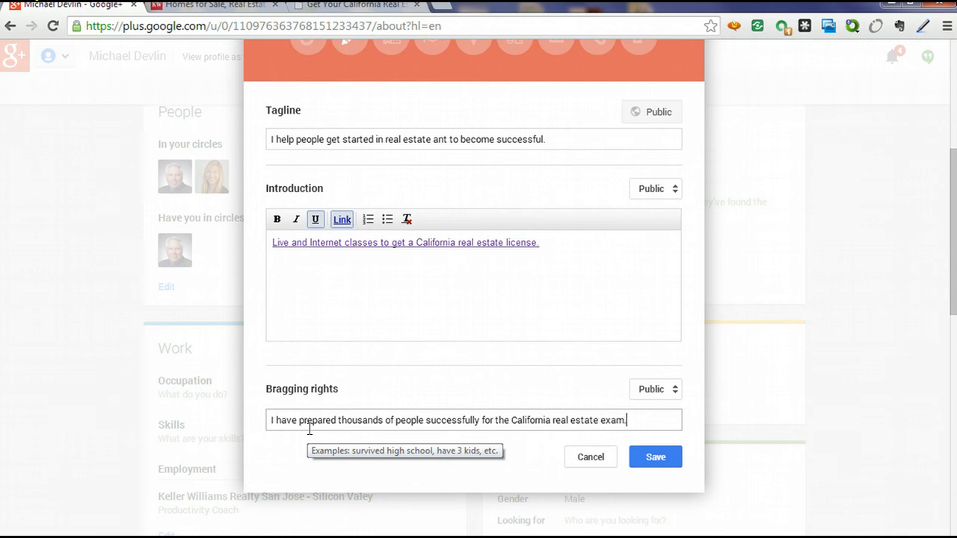
pyautogui.click(655, 457)
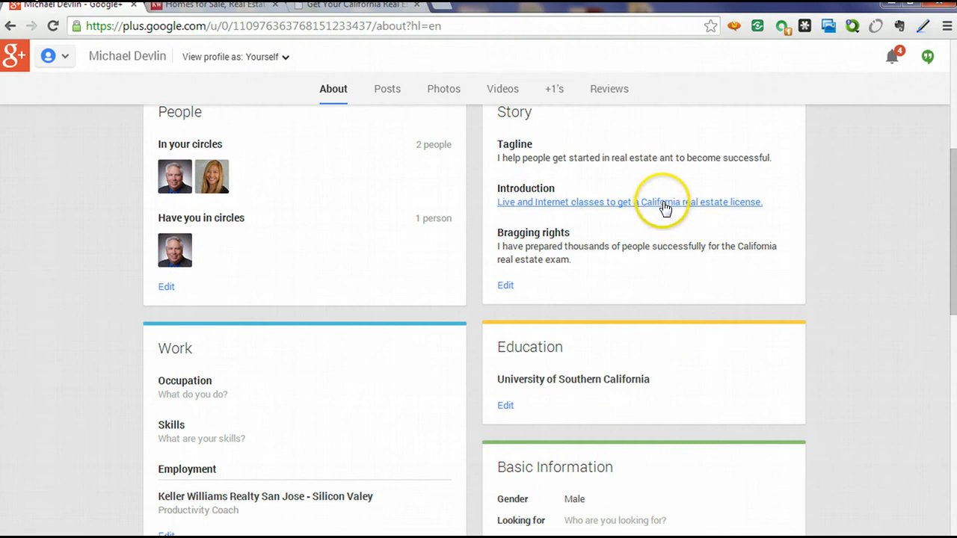
# Fill the Work section's Occupation with 'Real Estate Trainer and Productivity Coach'.
pyautogui.scroll(2, 665, 208)
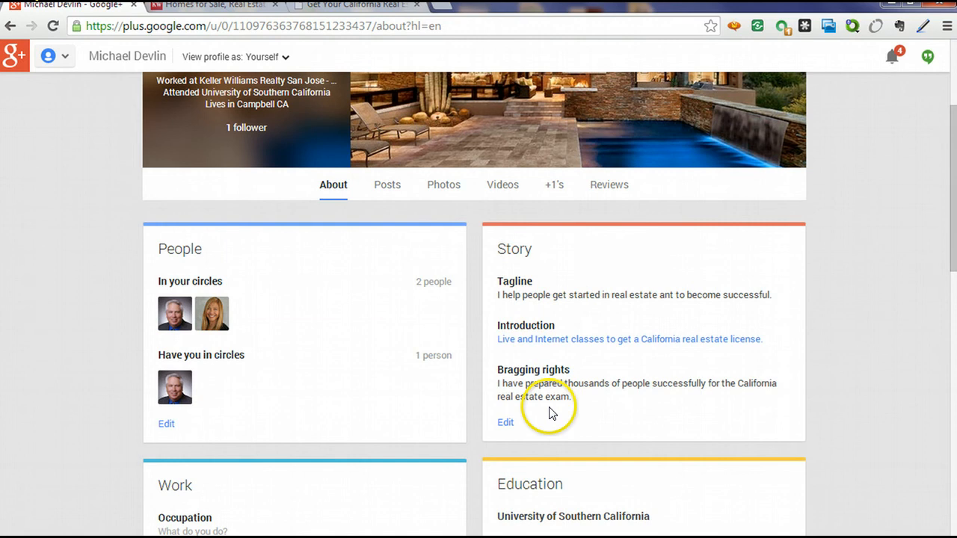
pyautogui.scroll(-2, 549, 413)
pyautogui.scroll(-1, 348, 395)
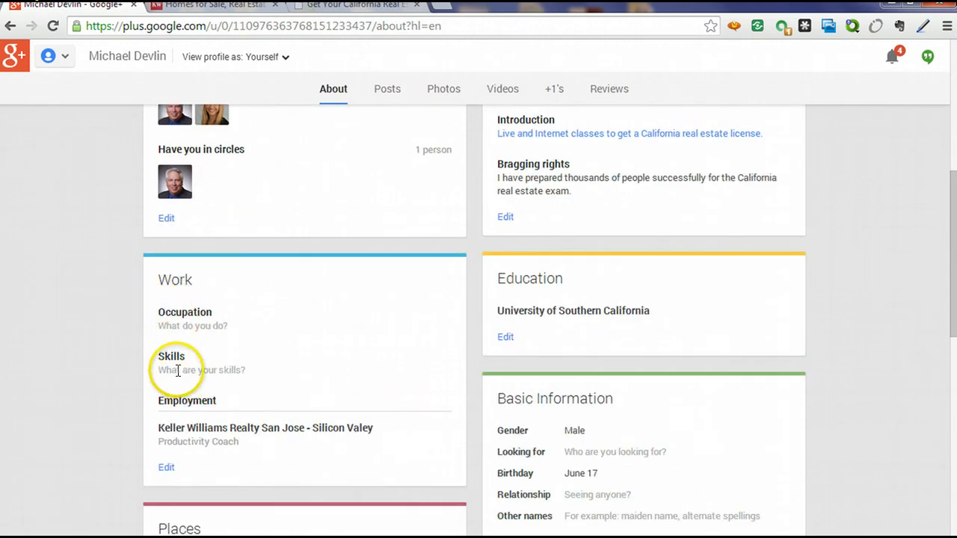
pyautogui.click(166, 469)
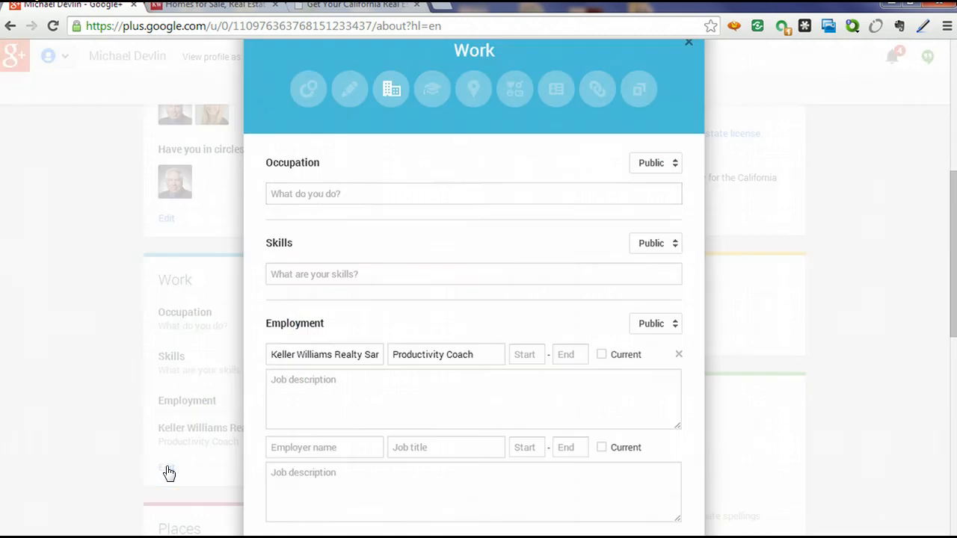
pyautogui.click(347, 192)
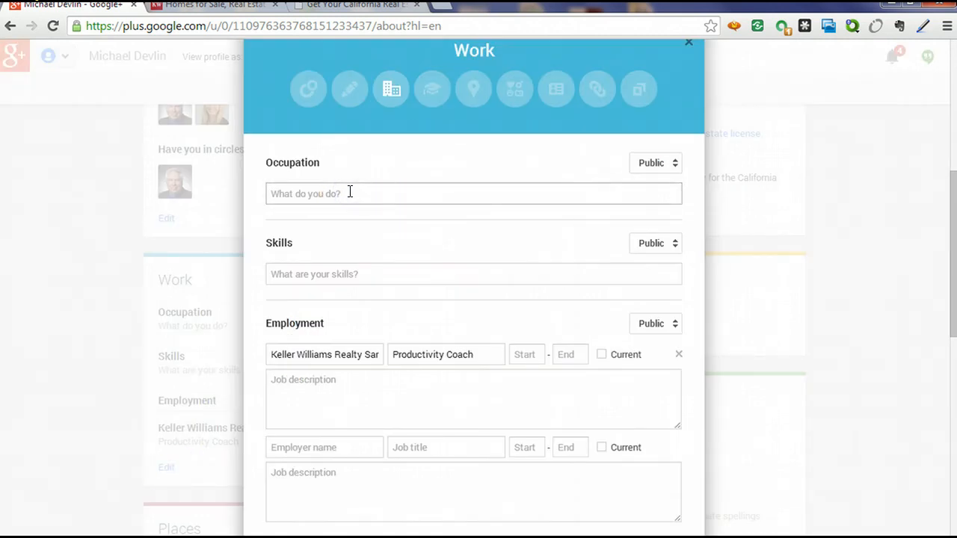
pyautogui.write('Real ')
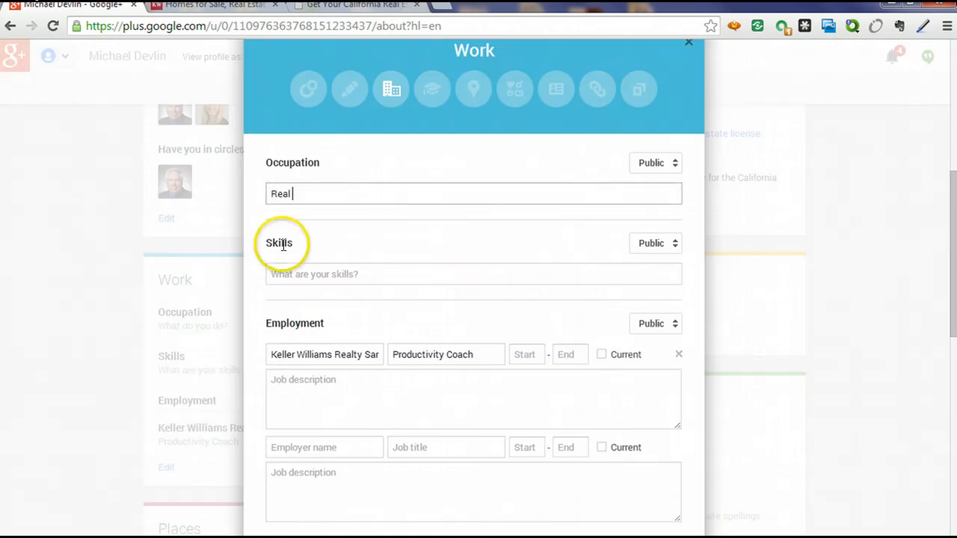
pyautogui.write('Estate TRain')
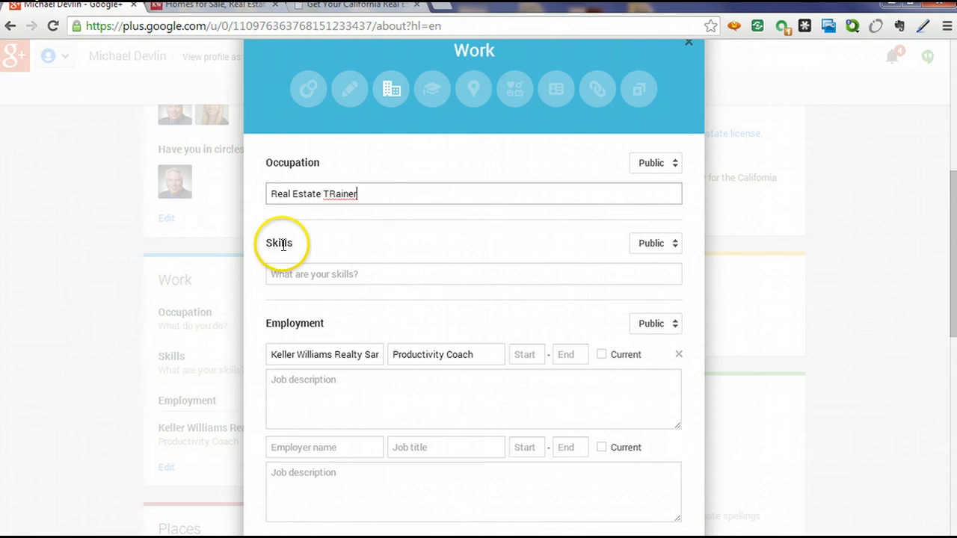
pyautogui.press('BackSpace')
pyautogui.press('BackSpace')
pyautogui.press('BackSpace')
pyautogui.press('BackSpace')
pyautogui.write('rainer and Produc')
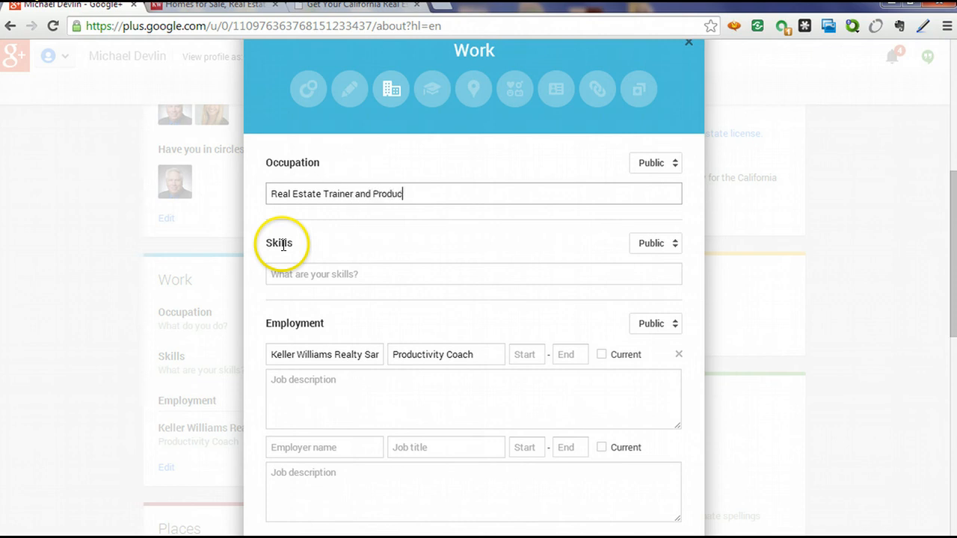
pyautogui.write('tivity Coach')
# Leave Skills empty and save the Work section changes.
pyautogui.click(284, 247)
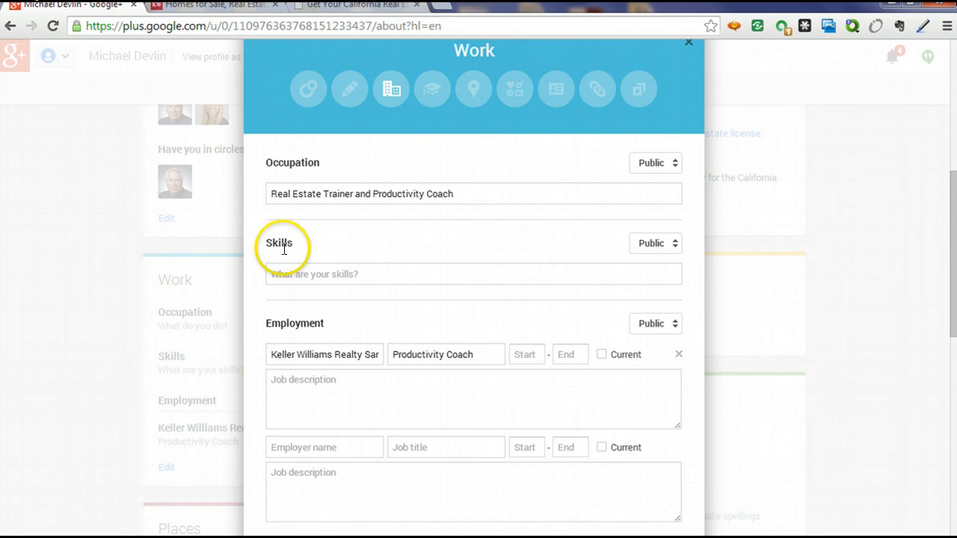
pyautogui.click(285, 273)
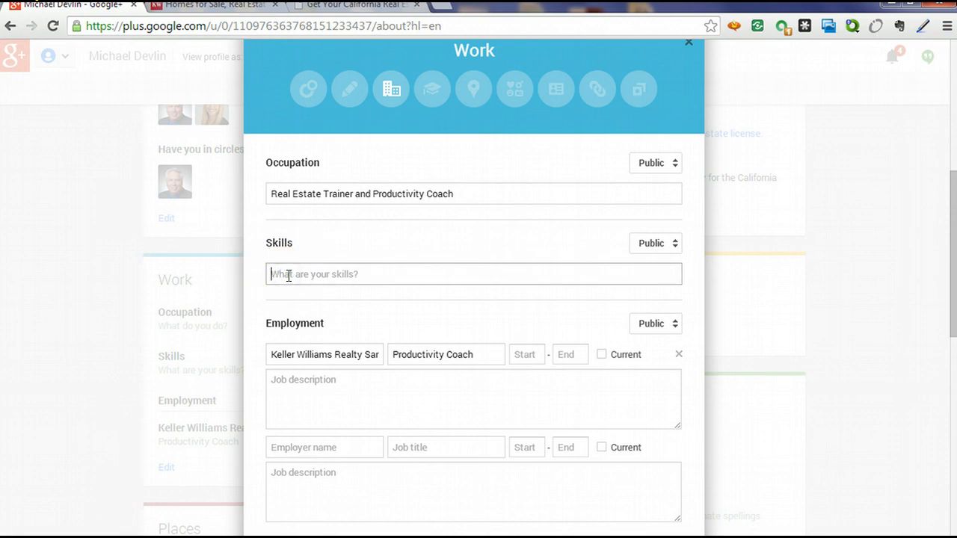
pyautogui.scroll(-2, 384, 421)
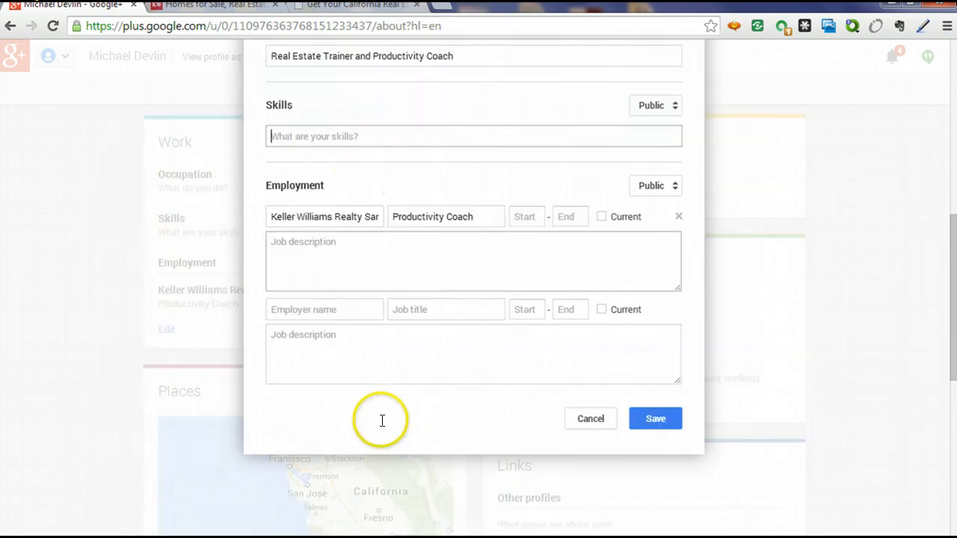
pyautogui.click(663, 420)
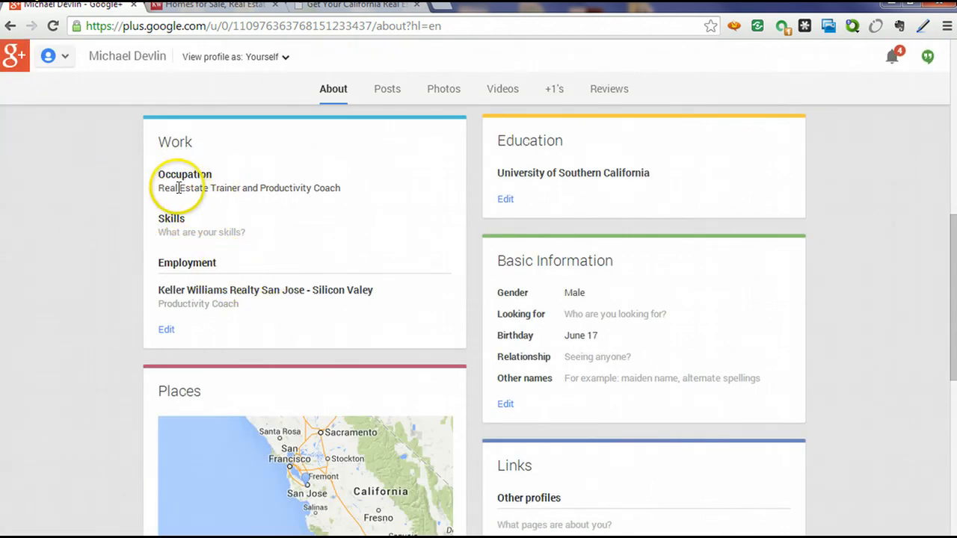
# Scroll through the updated About page sections and back up to the cover photo and profile card.
pyautogui.scroll(-3, 105, 206)
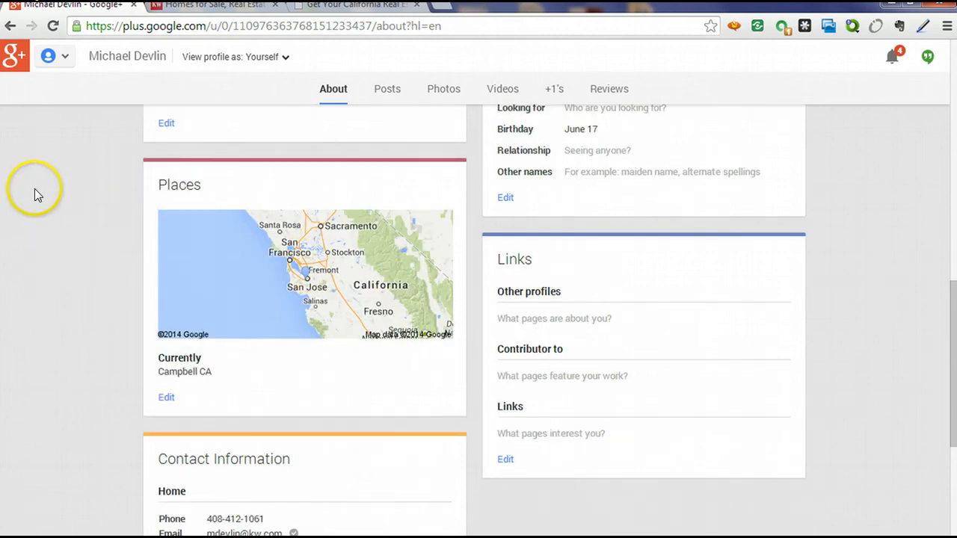
pyautogui.scroll(-3, 34, 187)
pyautogui.scroll(-2, 34, 192)
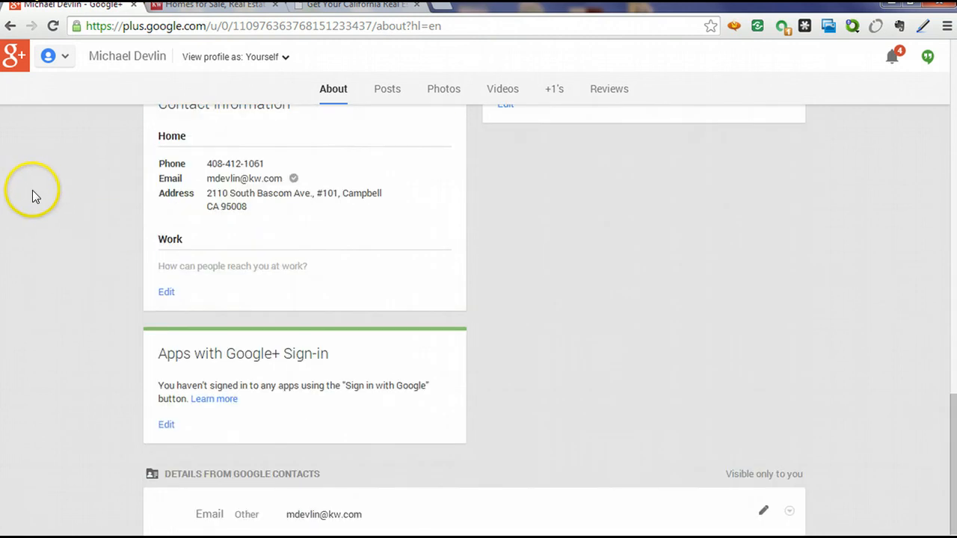
pyautogui.scroll(10, 30, 190)
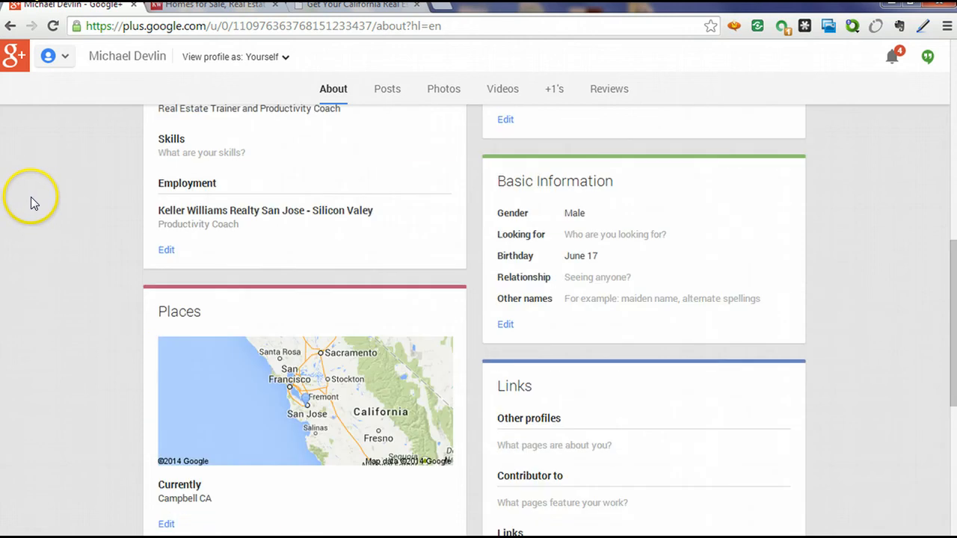
pyautogui.scroll(6, 30, 197)
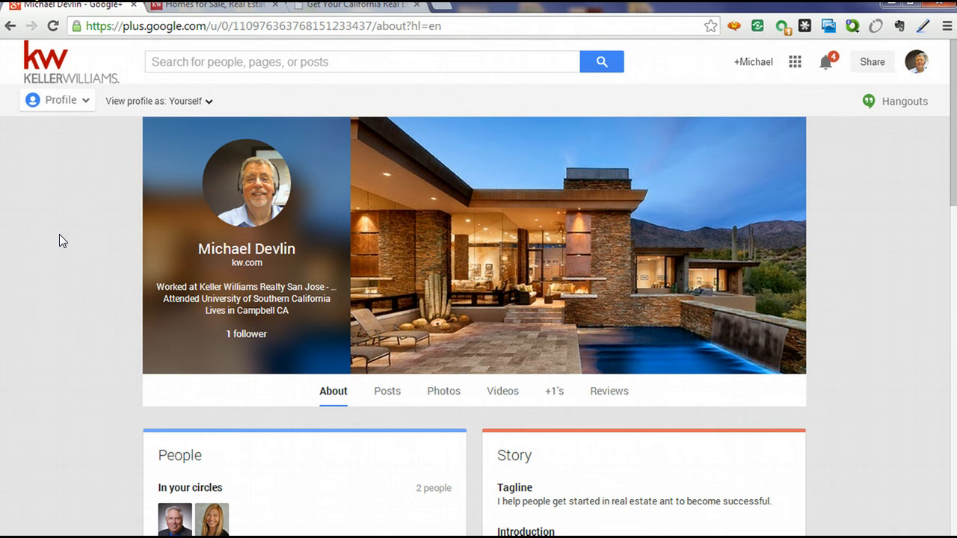
# Log in to the myKW intranet from the kw.com footer with the agent's username and password.
pyautogui.click(254, 8)
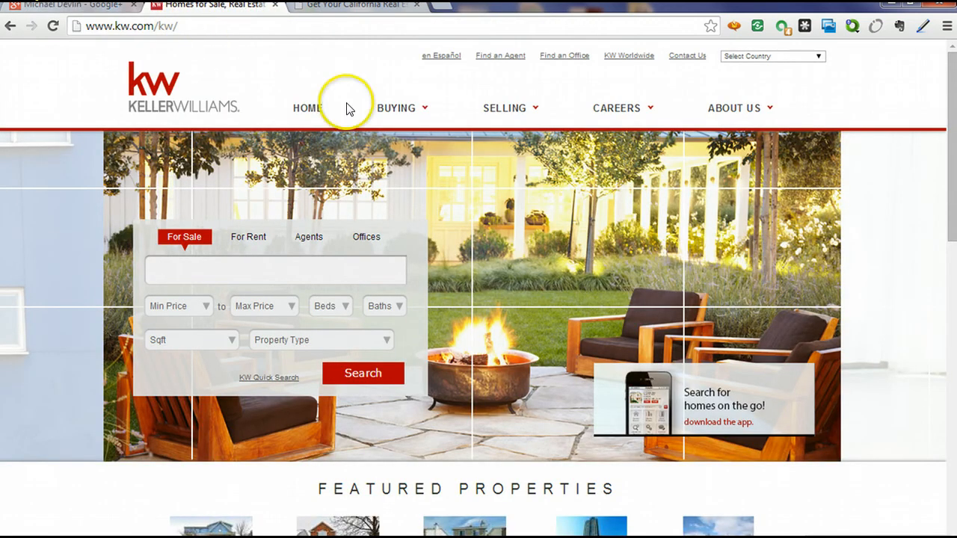
pyautogui.moveTo(619, 187)
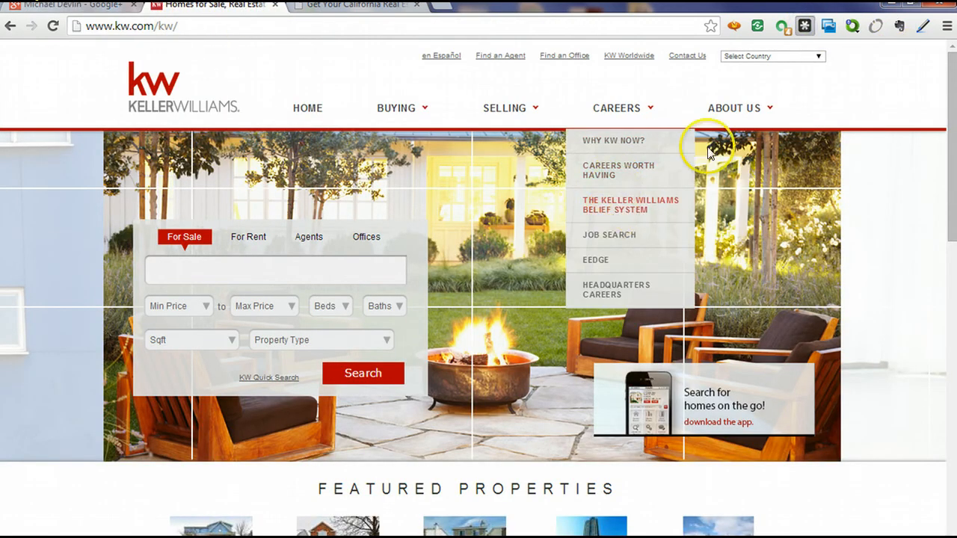
pyautogui.click(805, 26)
pyautogui.click(38, 203)
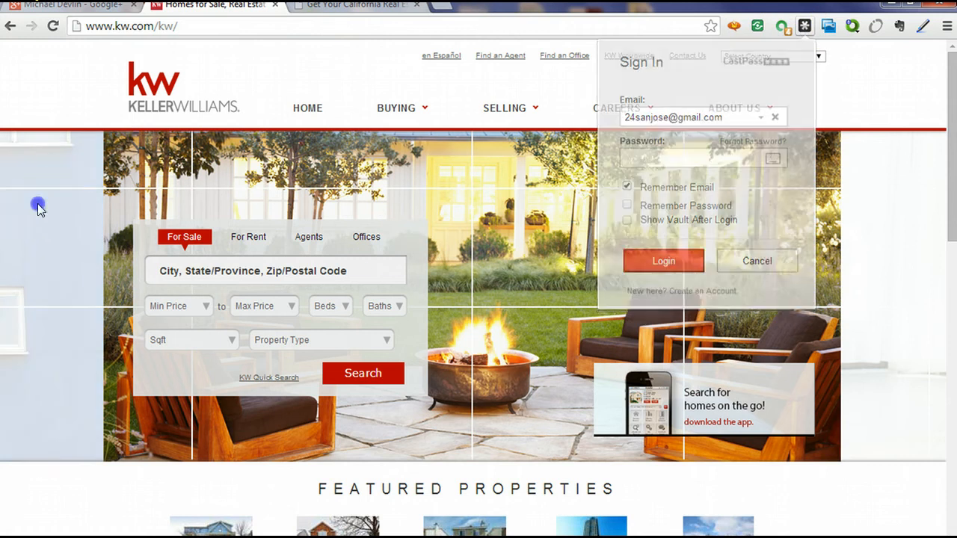
pyautogui.scroll(-11, 58, 231)
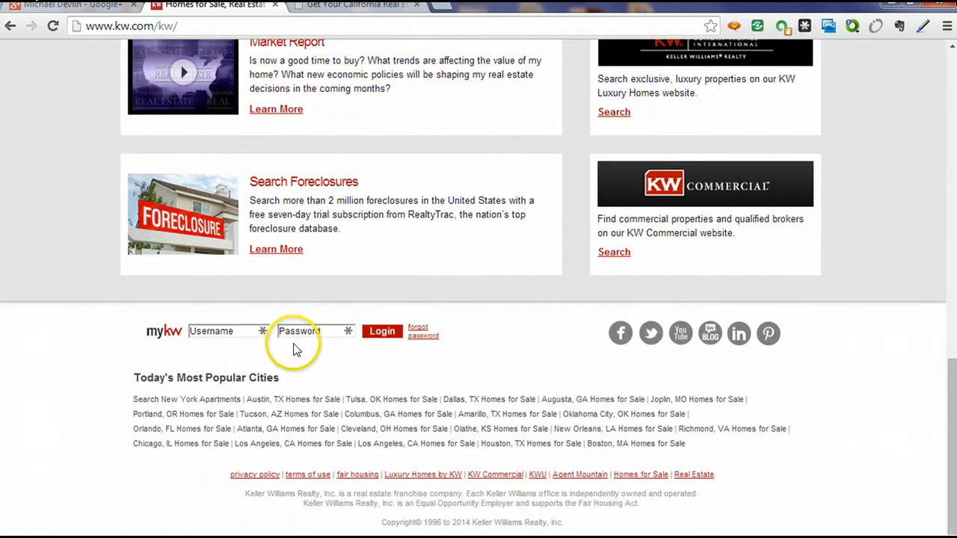
pyautogui.click(241, 334)
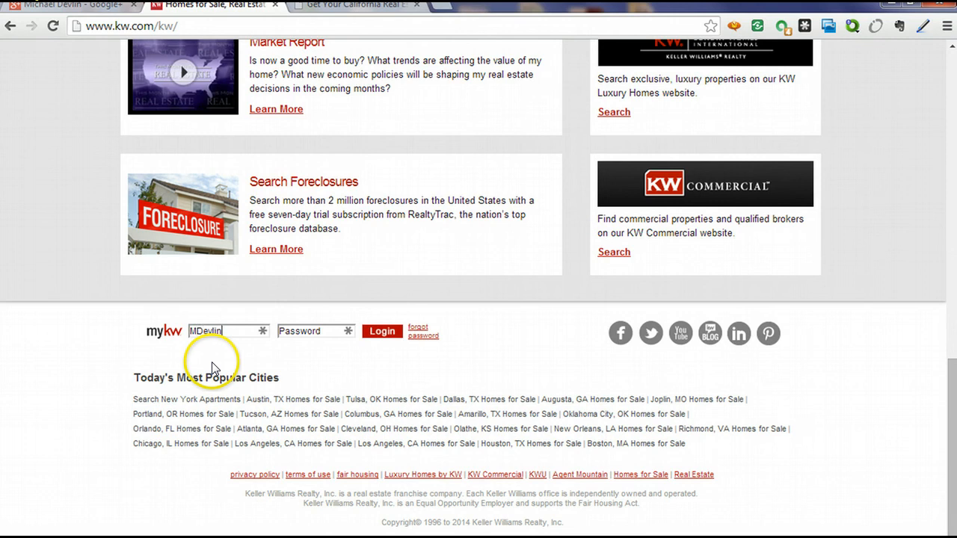
pyautogui.press('Tab')
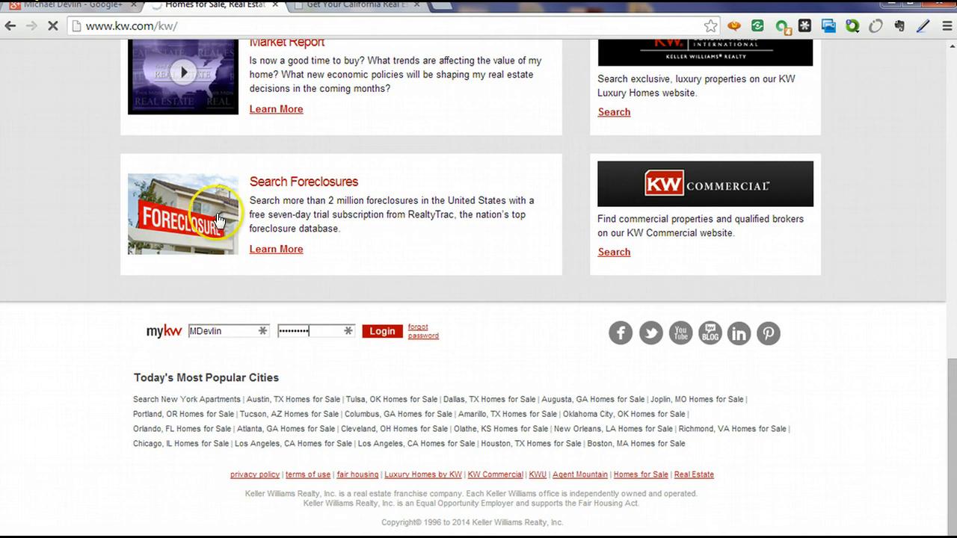
pyautogui.press('Return')
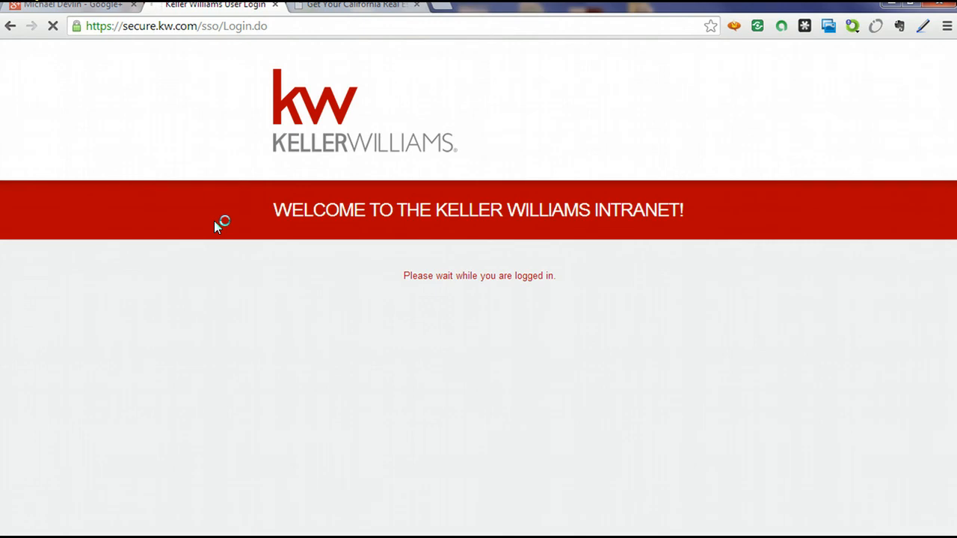
pyautogui.click(90, 11)
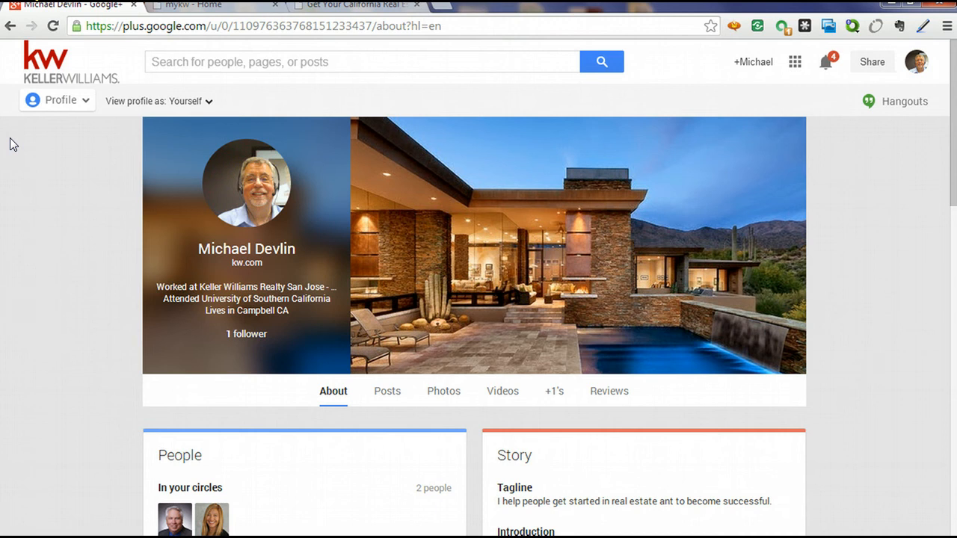
# Copy the numeric ID from the Google+ profile address and open the myKW Profile comparison page.
pyautogui.click(239, 9)
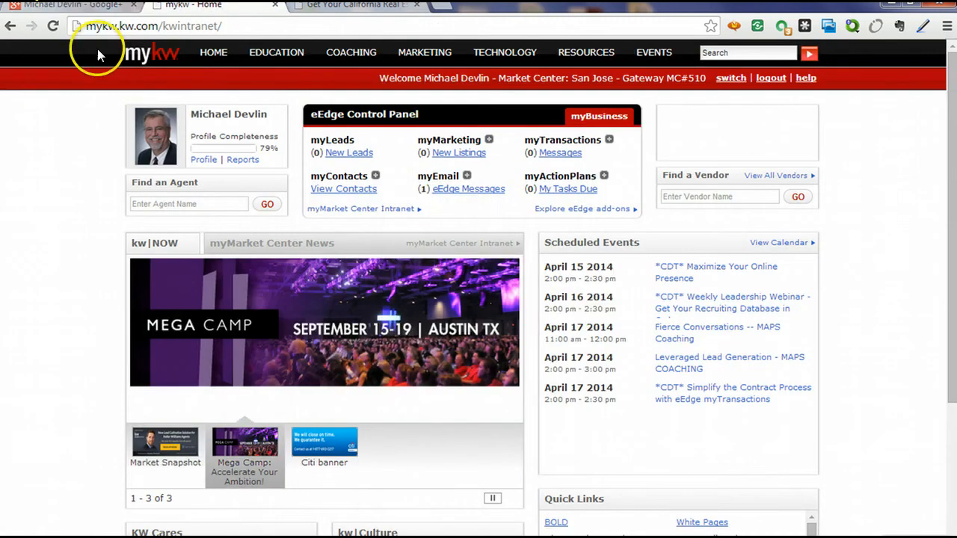
pyautogui.click(71, 7)
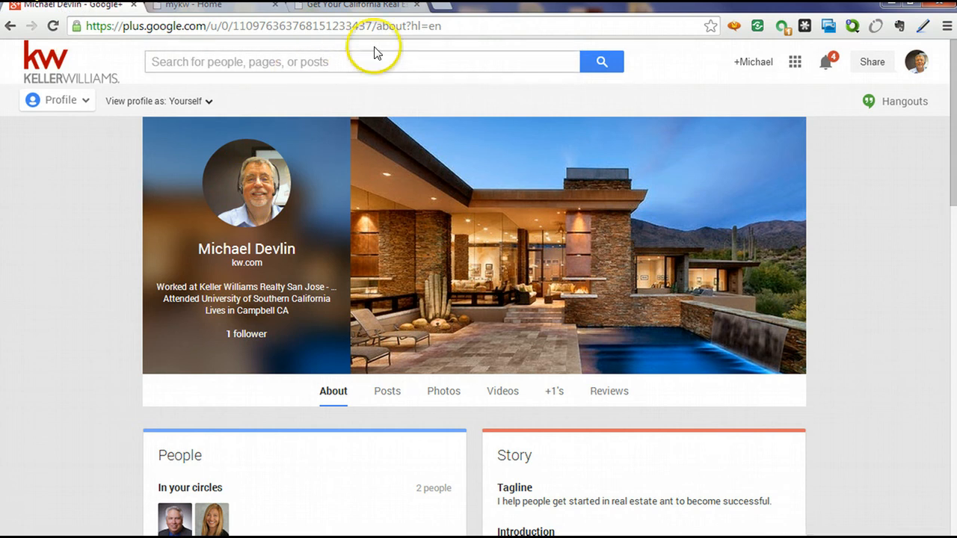
pyautogui.moveTo(372, 25); pyautogui.dragTo(223, 28)
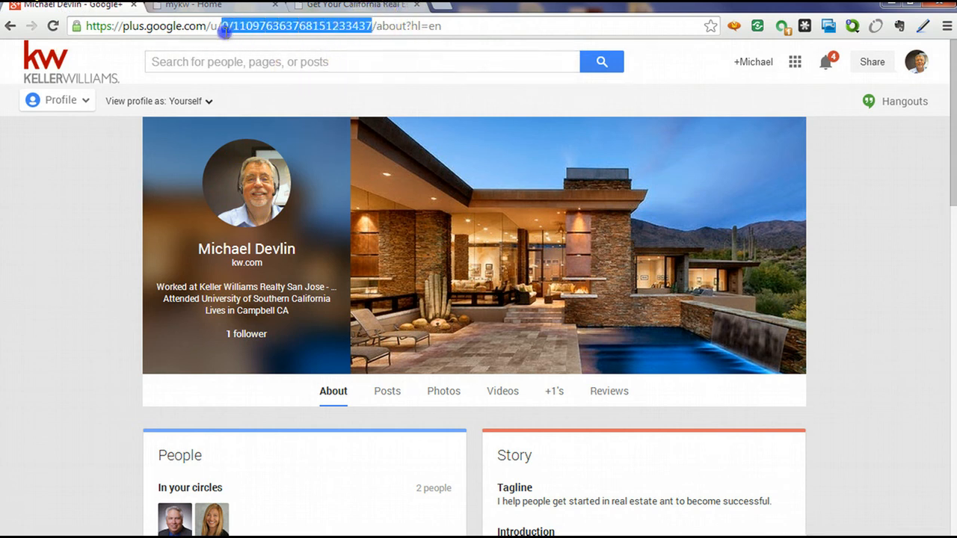
pyautogui.click(375, 6)
pyautogui.click(217, 6)
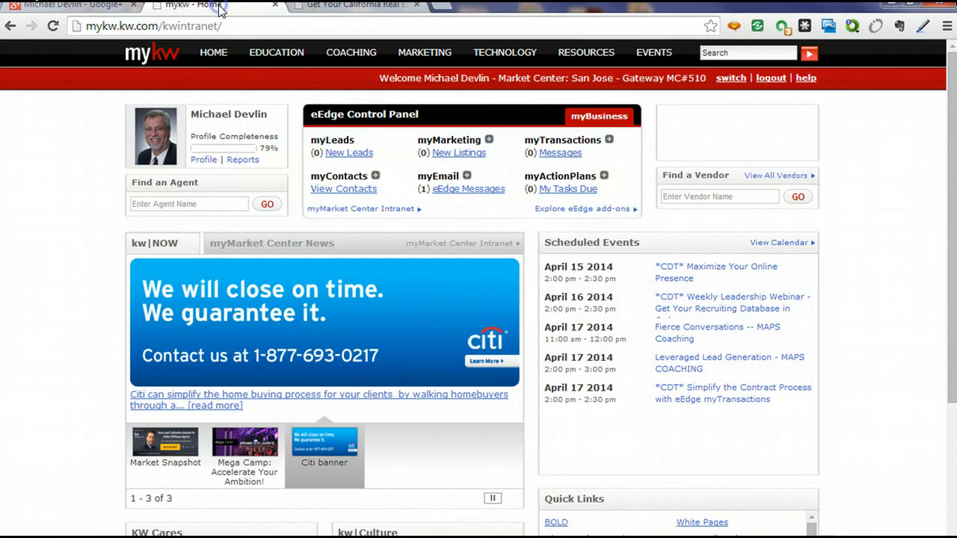
pyautogui.click(201, 162)
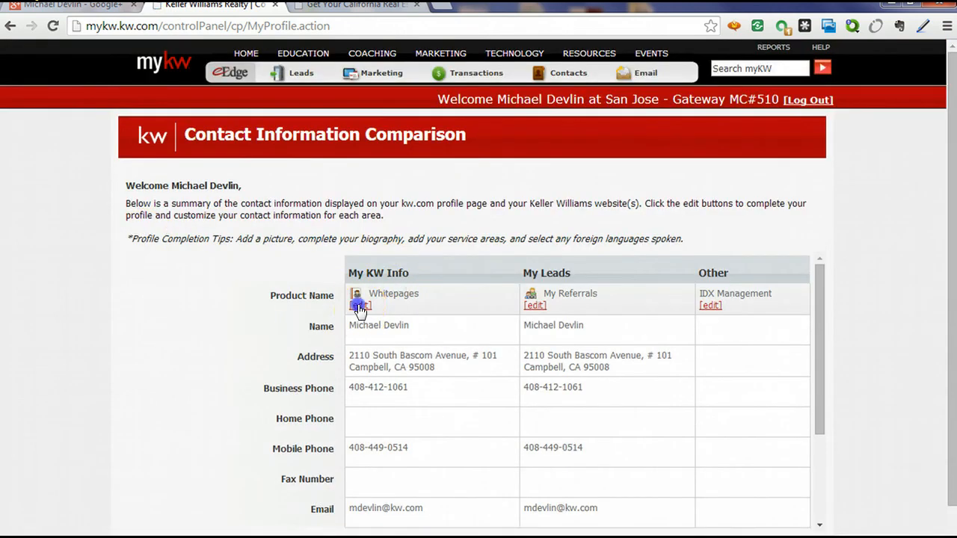
# Paste the Google+ profile ID into the Whitepages Google+ field and save the associate information.
pyautogui.click(359, 307)
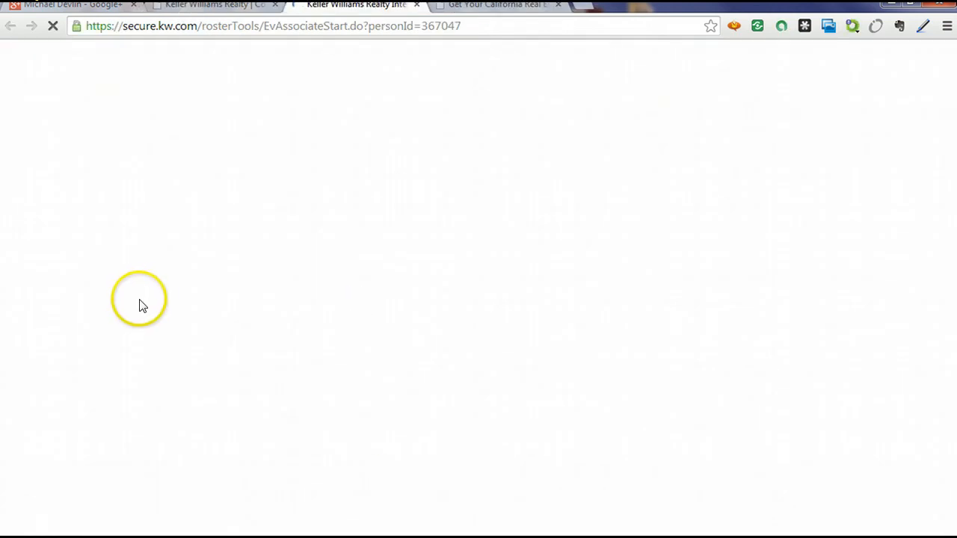
pyautogui.scroll(-5, 63, 308)
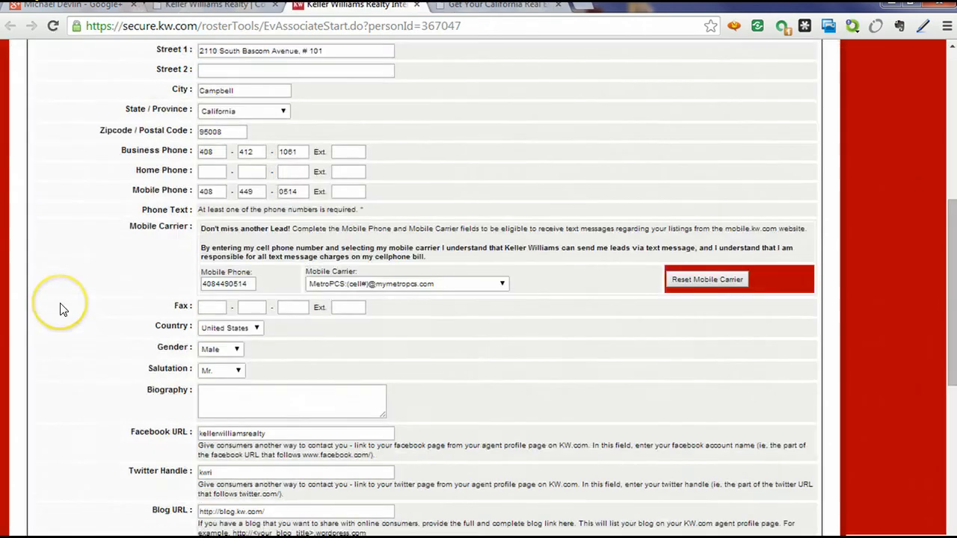
pyautogui.scroll(-5, 62, 309)
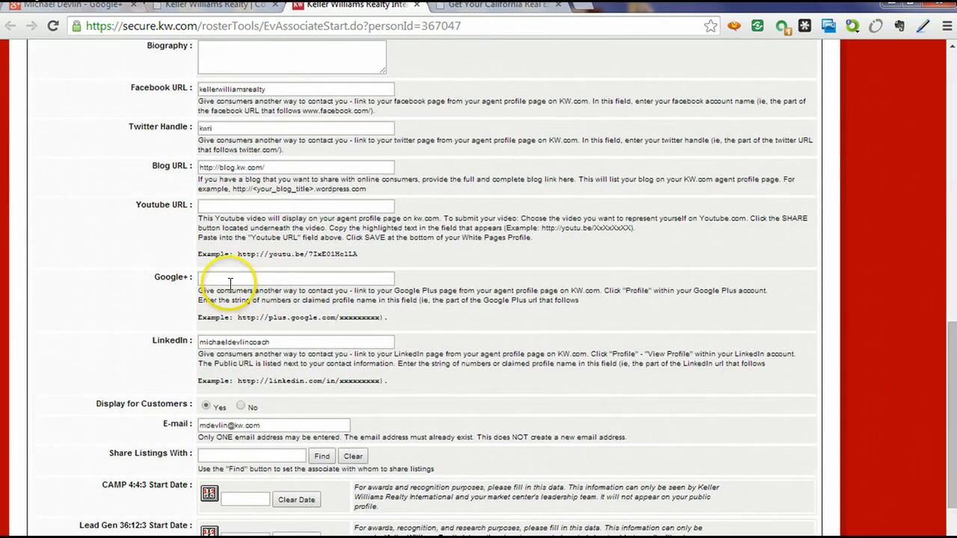
pyautogui.click(230, 280)
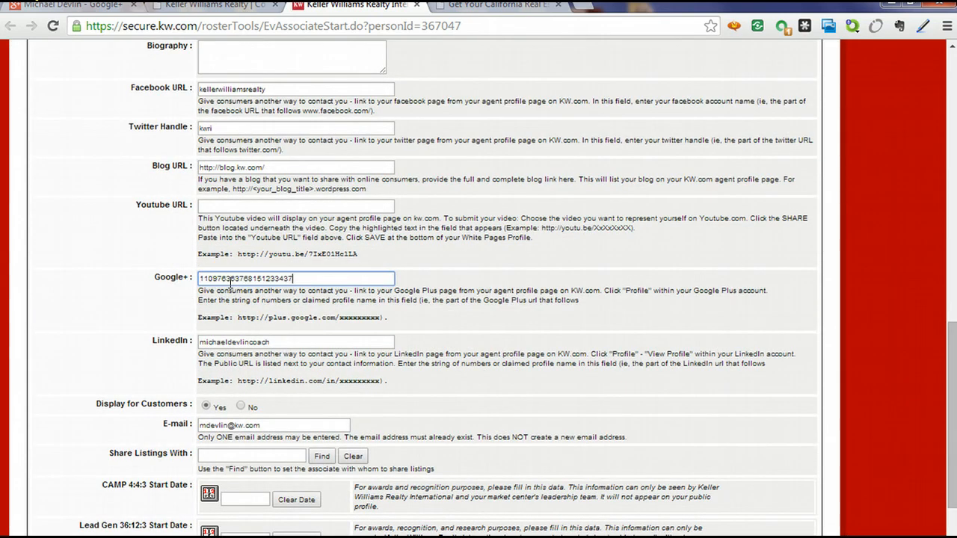
pyautogui.scroll(-3, 401, 356)
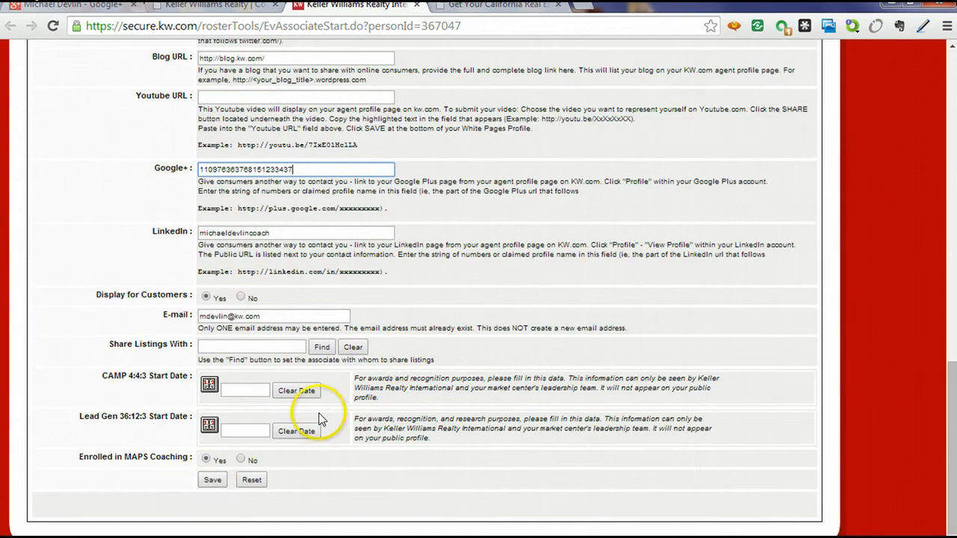
pyautogui.click(212, 480)
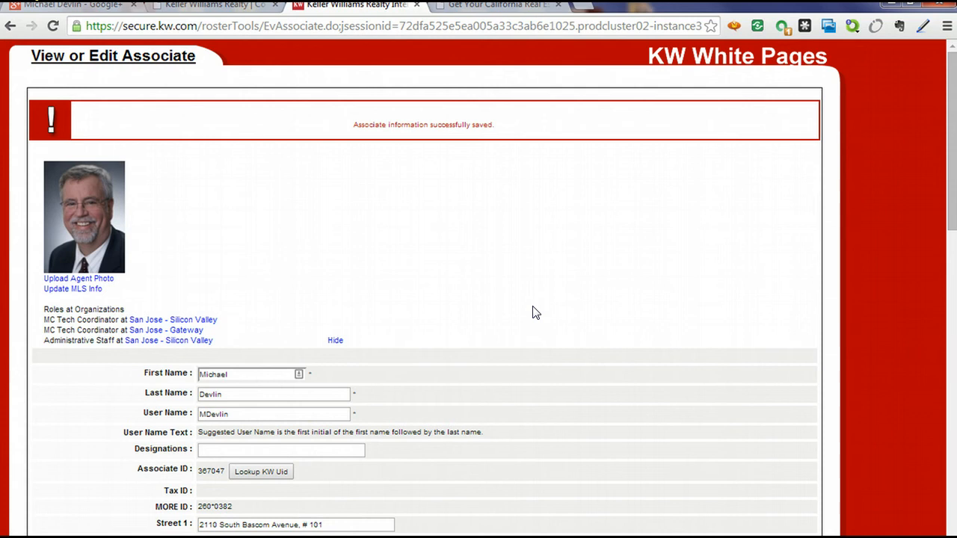
pyautogui.click(88, 7)
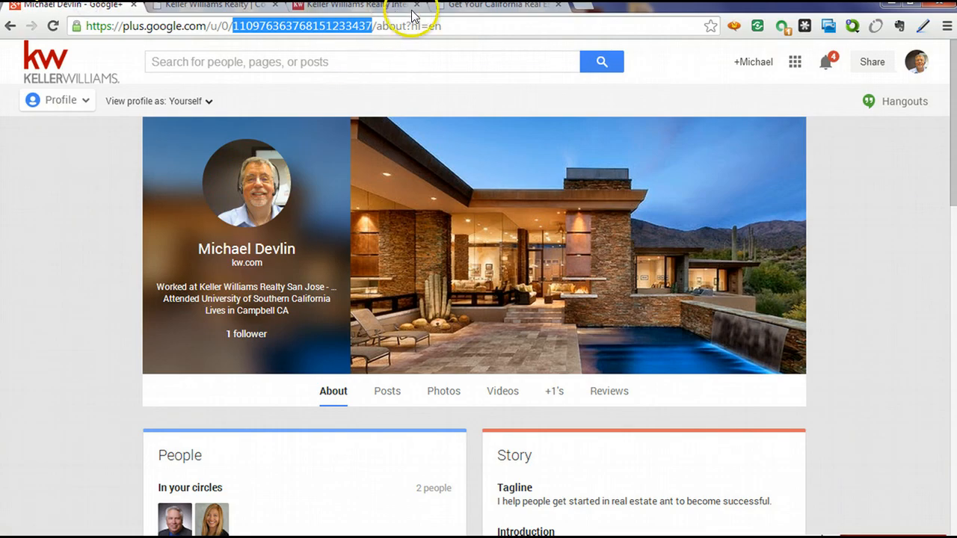
# Delete the value in the White Pages associate form's Google+ field.
pyautogui.click(371, 9)
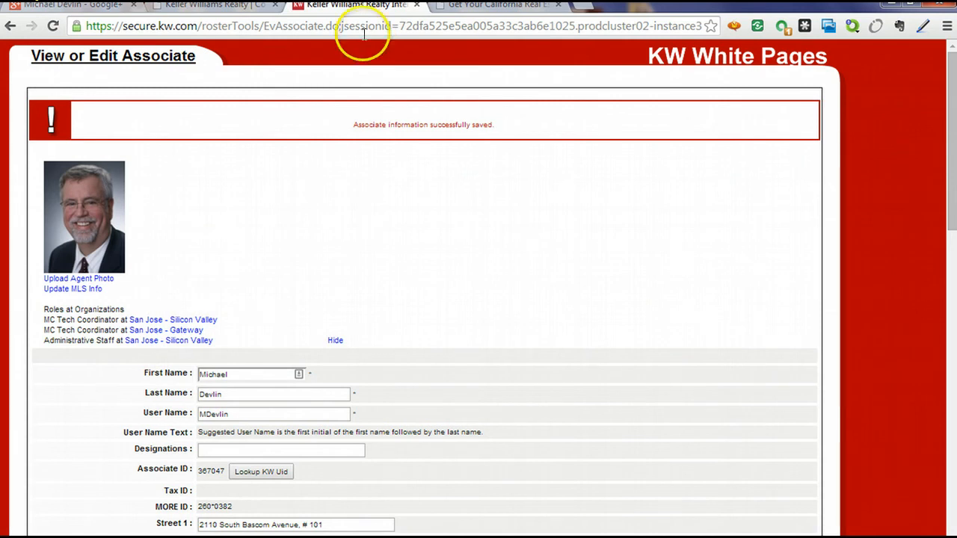
pyautogui.scroll(-5, 449, 296)
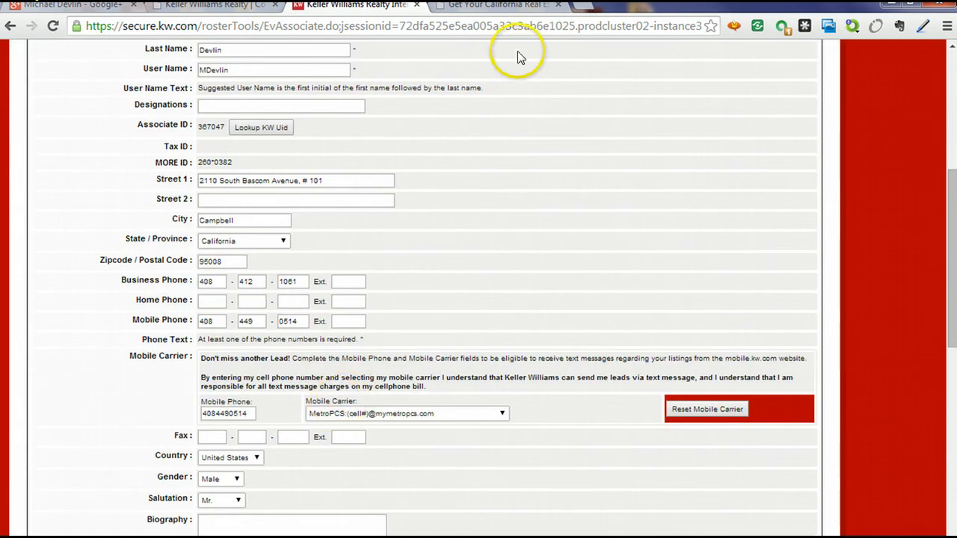
pyautogui.scroll(-2, 342, 374)
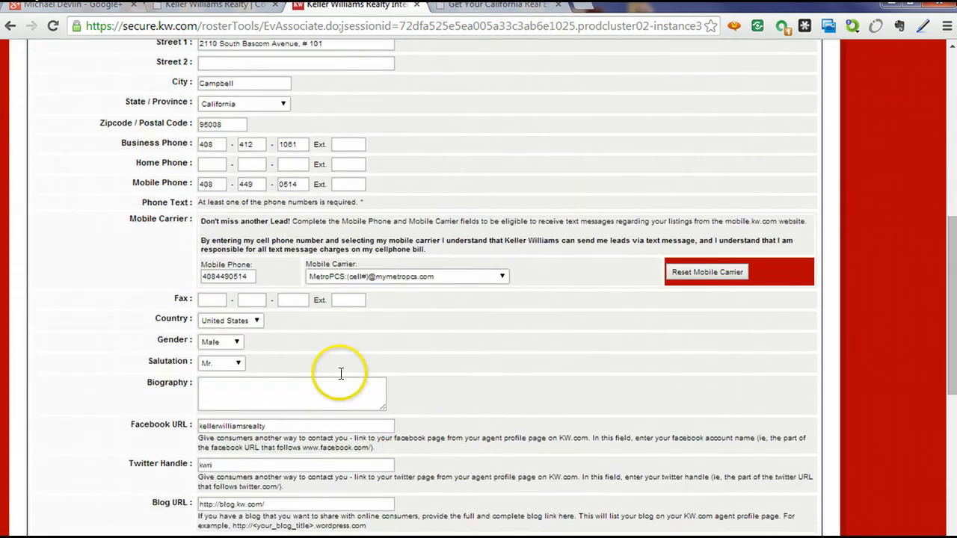
pyautogui.scroll(3, 299, 314)
pyautogui.scroll(-2, 262, 300)
pyautogui.scroll(-5, 249, 323)
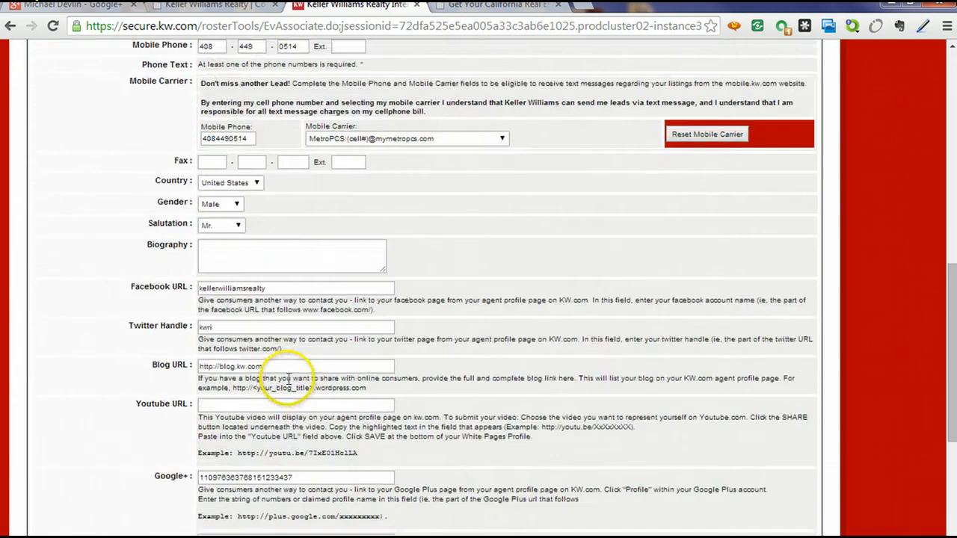
pyautogui.moveTo(299, 340); pyautogui.dragTo(173, 332)
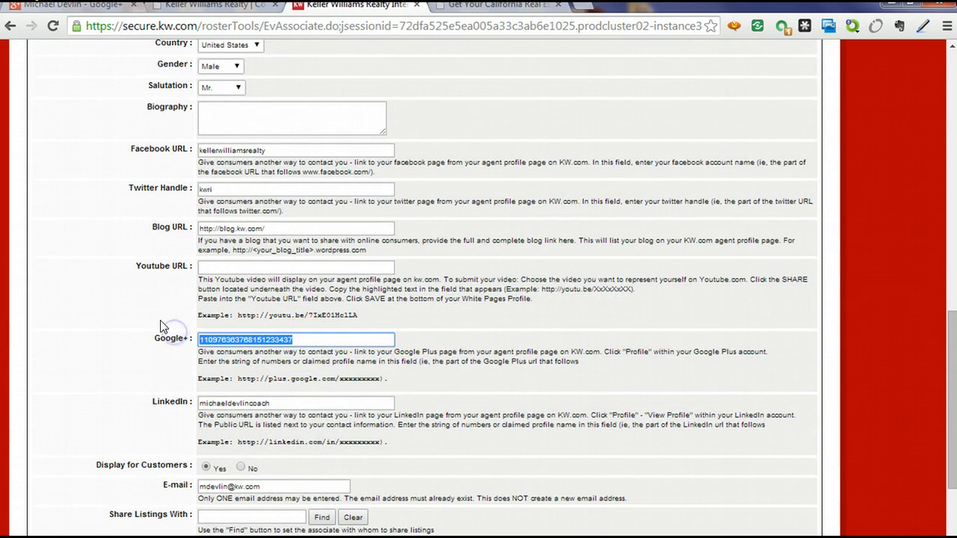
pyautogui.press('BackSpace')
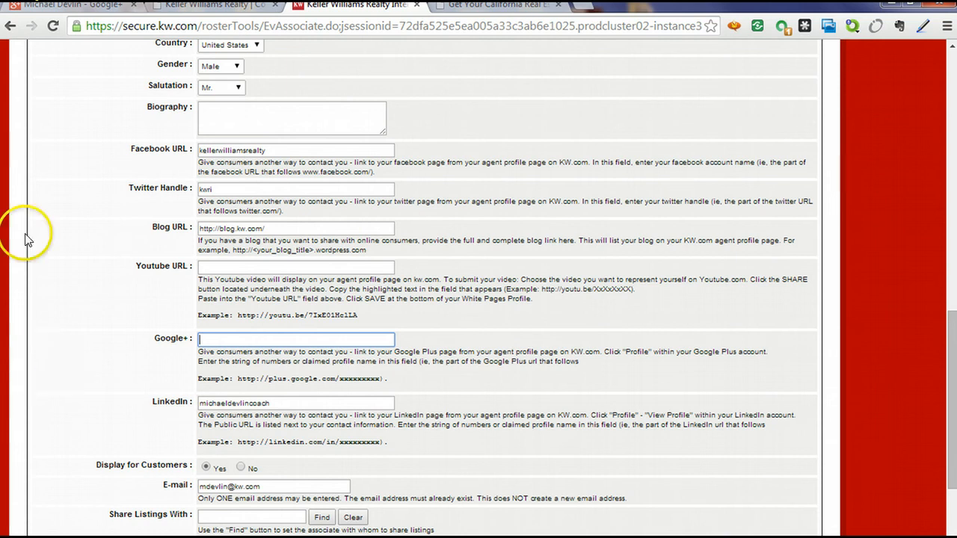
pyautogui.click(44, 6)
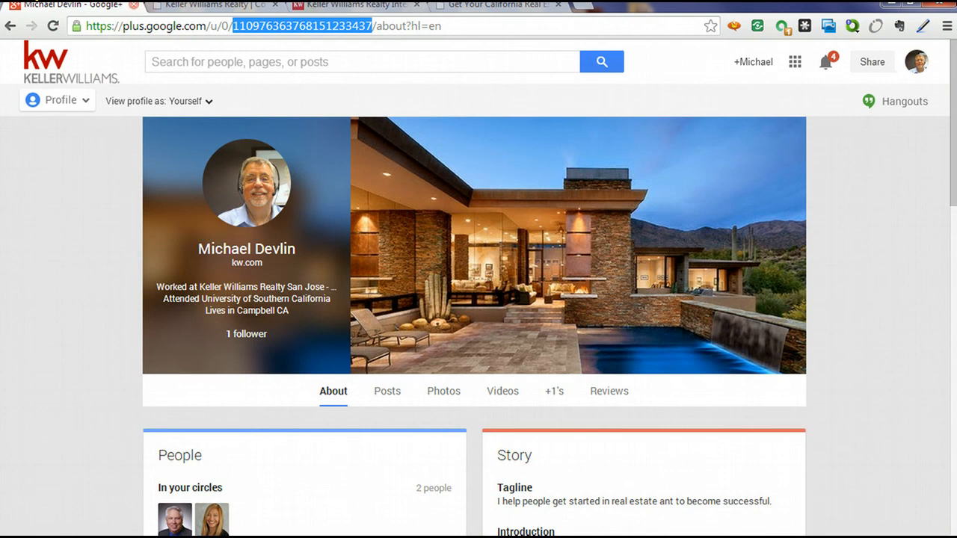
# From myKW Home, launch myMarketing's Create Marketing Materials to open eEdge.
pyautogui.click(187, 7)
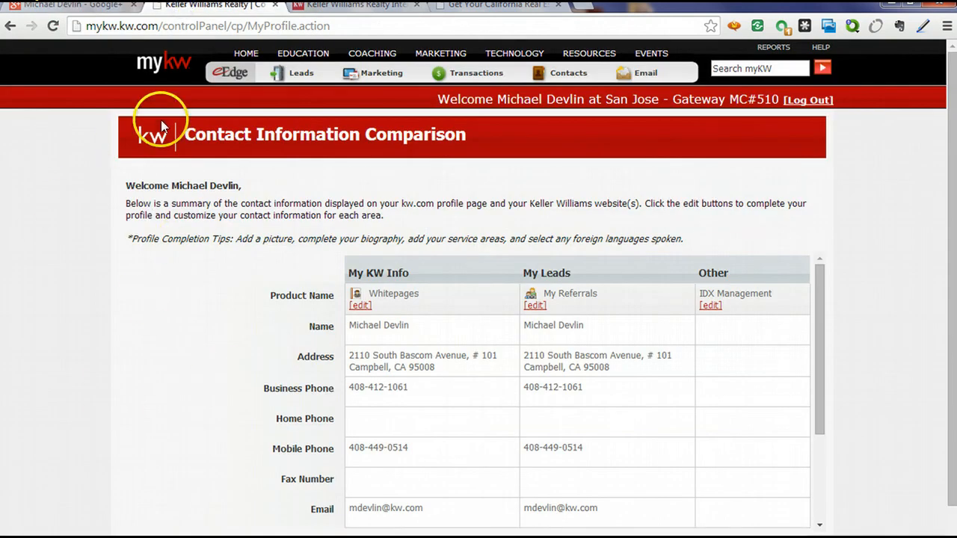
pyautogui.click(165, 65)
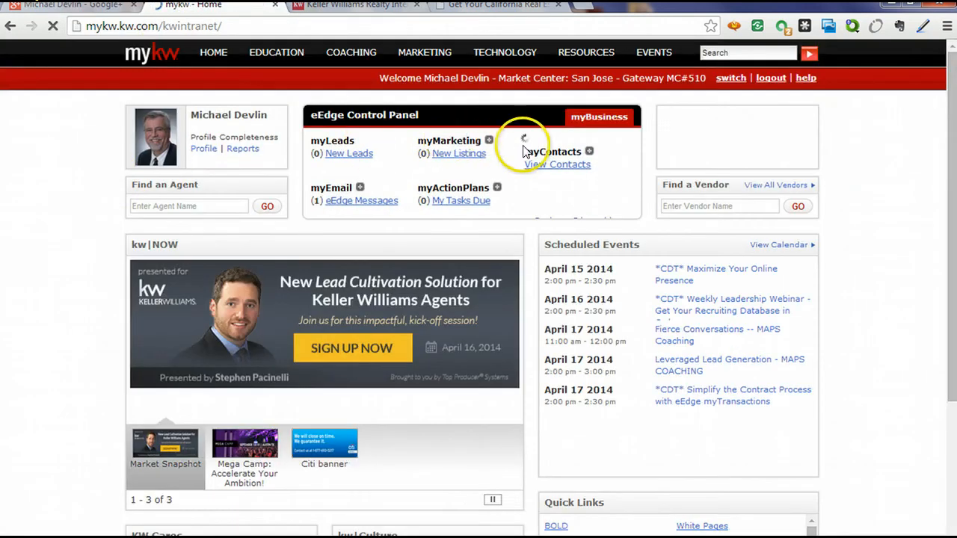
pyautogui.click(489, 140)
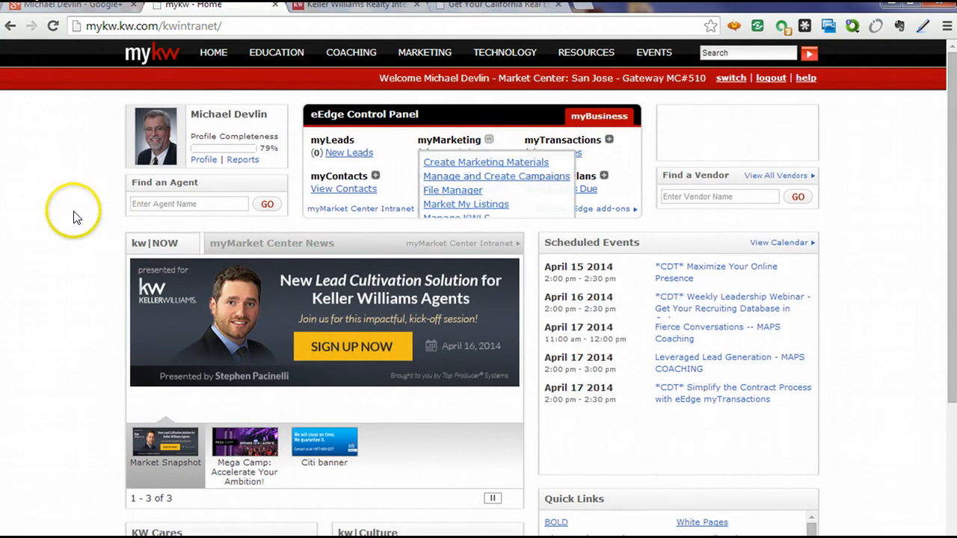
pyautogui.click(42, 211)
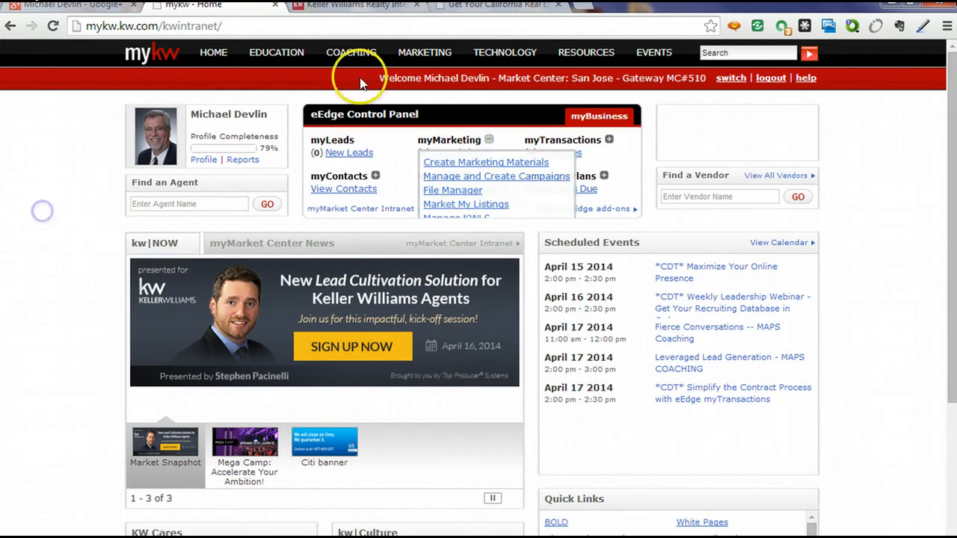
pyautogui.click(464, 162)
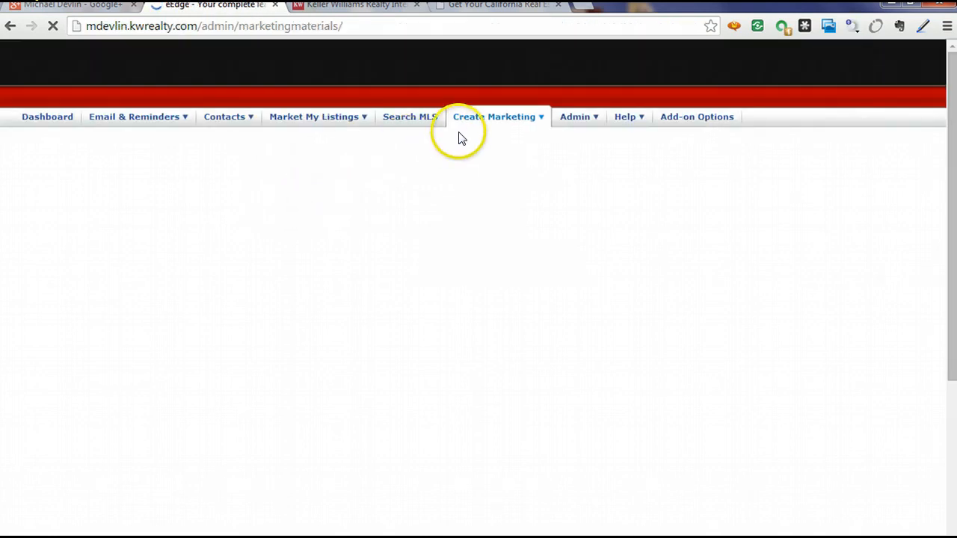
# Check the saved GooglePlus URL under eEdge account Social Media, cancelling the new-link form.
pyautogui.moveTo(604, 122)
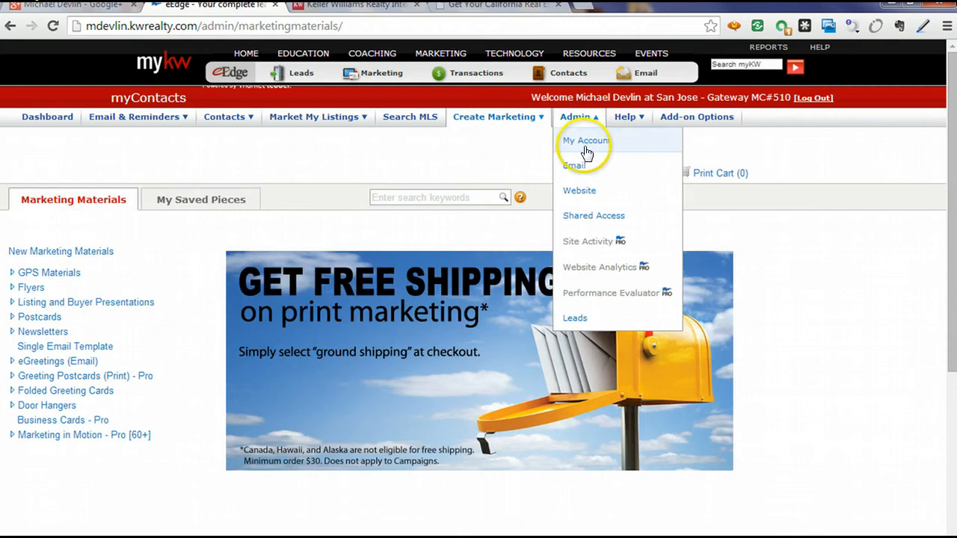
pyautogui.click(585, 194)
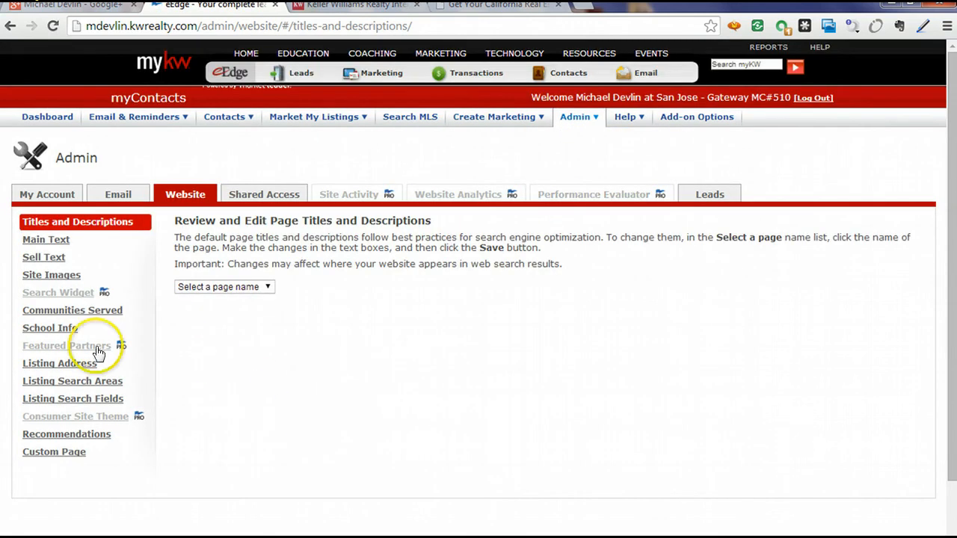
pyautogui.click(31, 194)
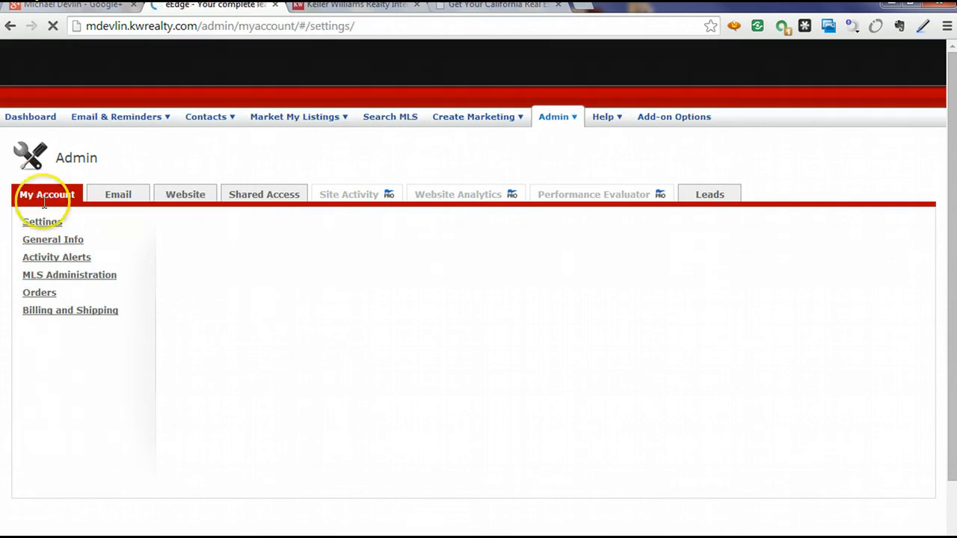
pyautogui.scroll(-5, 483, 340)
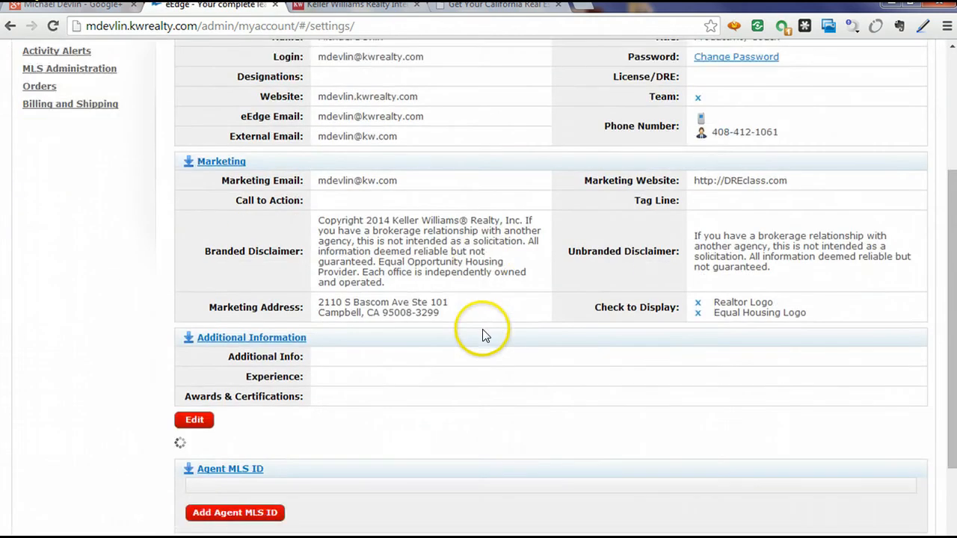
pyautogui.scroll(-2, 368, 408)
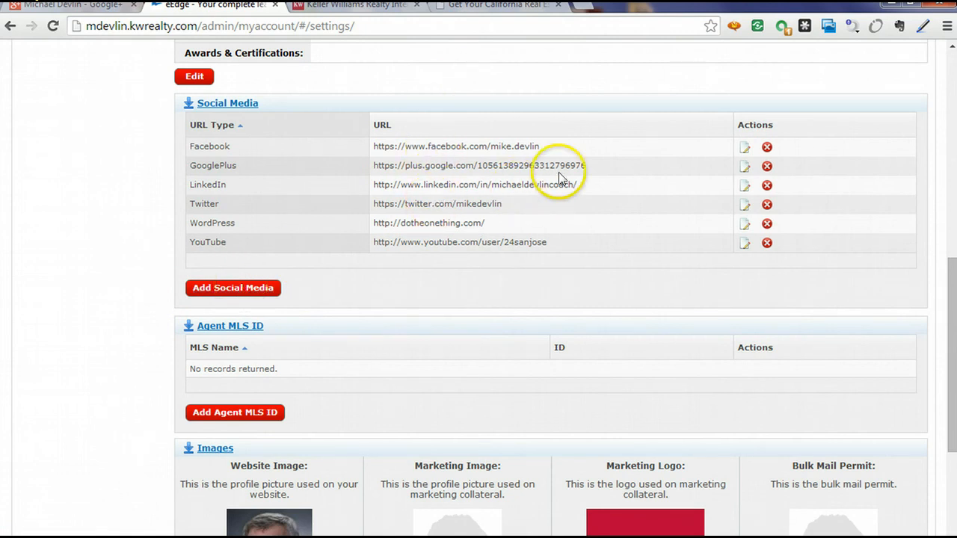
pyautogui.click(220, 290)
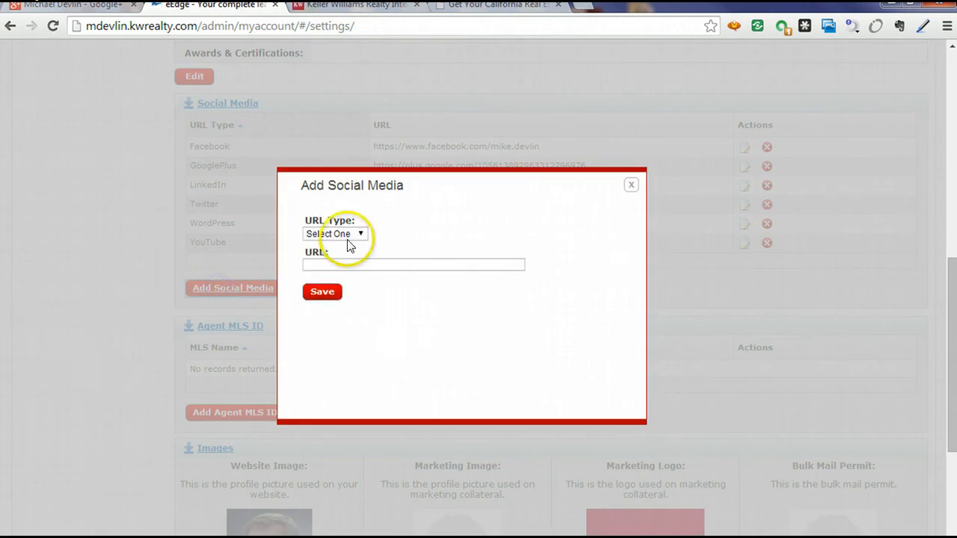
pyautogui.click(350, 234)
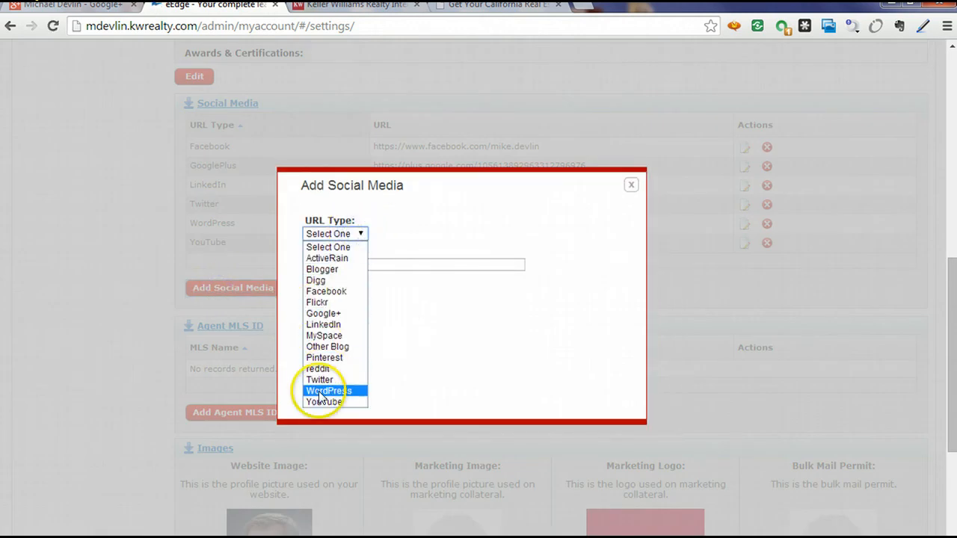
pyautogui.click(449, 238)
pyautogui.click(449, 238)
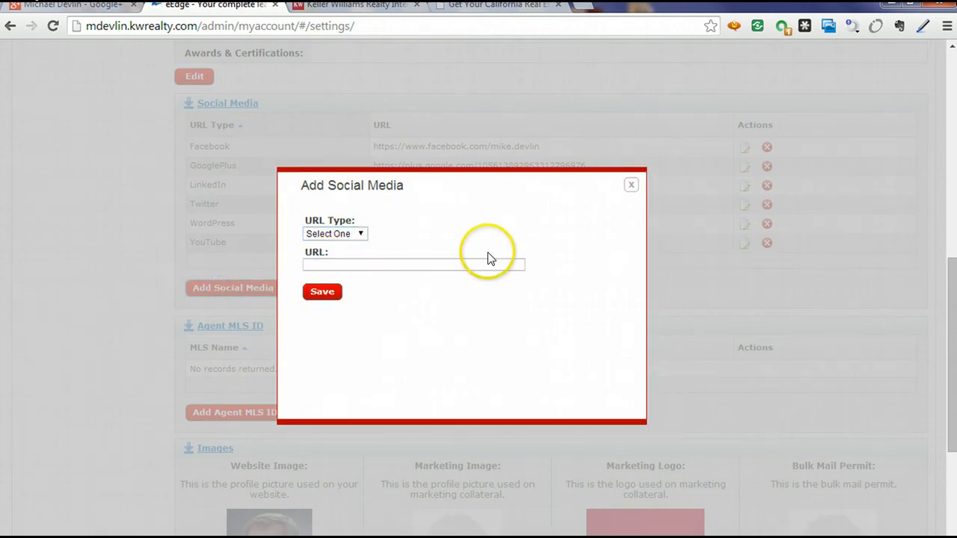
pyautogui.click(632, 186)
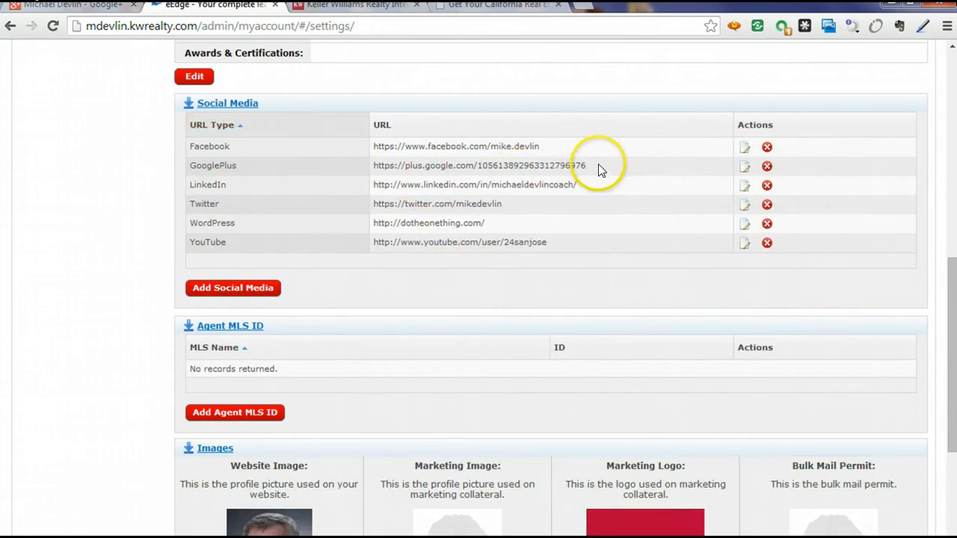
pyautogui.moveTo(598, 169); pyautogui.dragTo(376, 169)
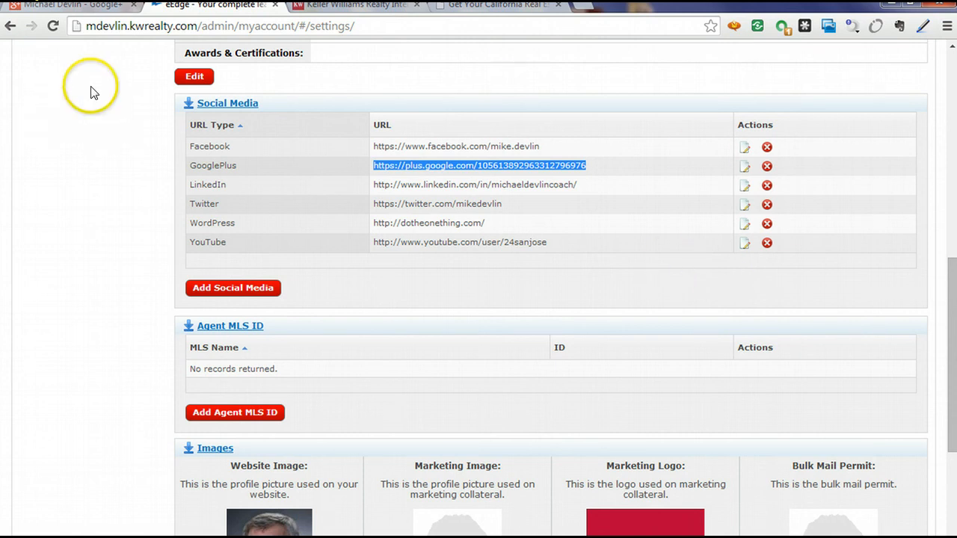
# Open the agent's home page in a new tab via Admin > Website > Main Text.
pyautogui.scroll(6, 91, 86)
pyautogui.scroll(-5, 225, 284)
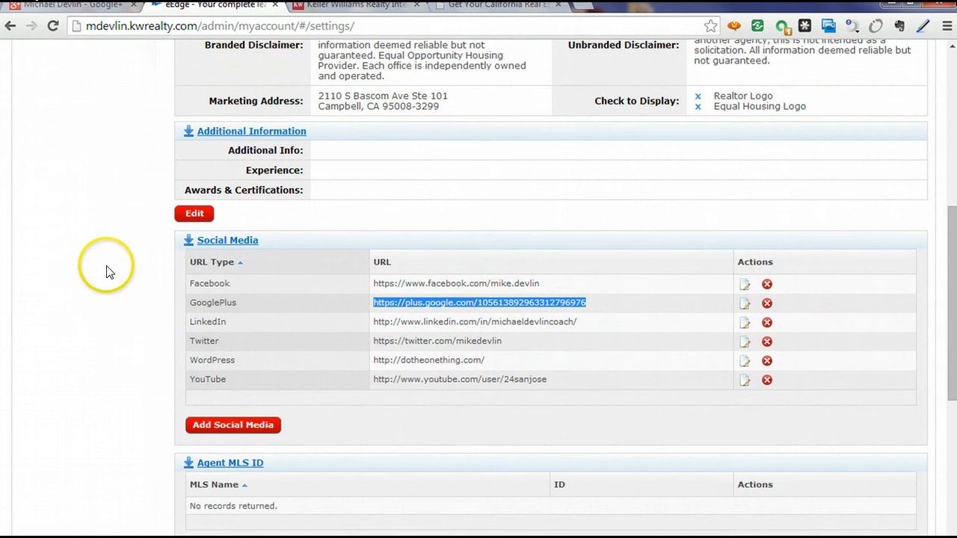
pyautogui.scroll(6, 103, 267)
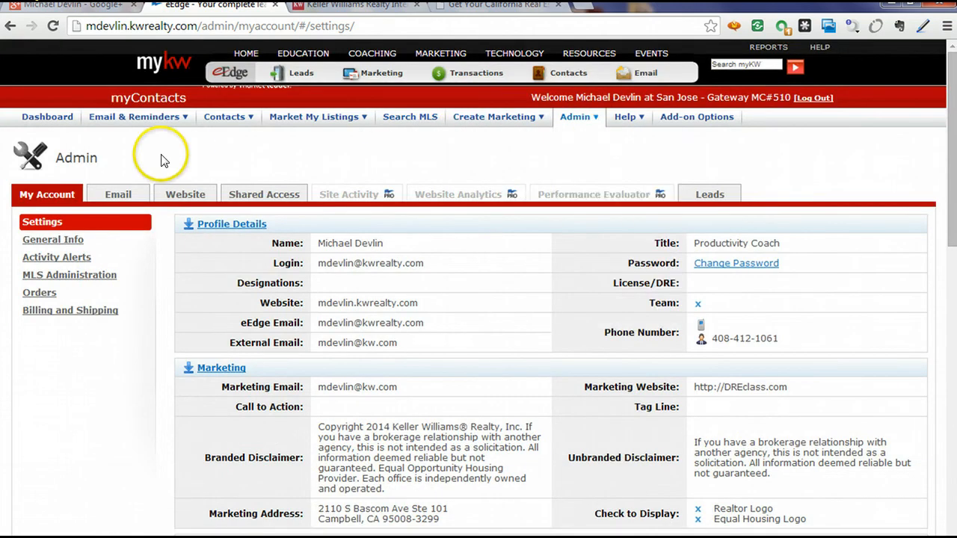
pyautogui.moveTo(579, 116)
pyautogui.click(590, 193)
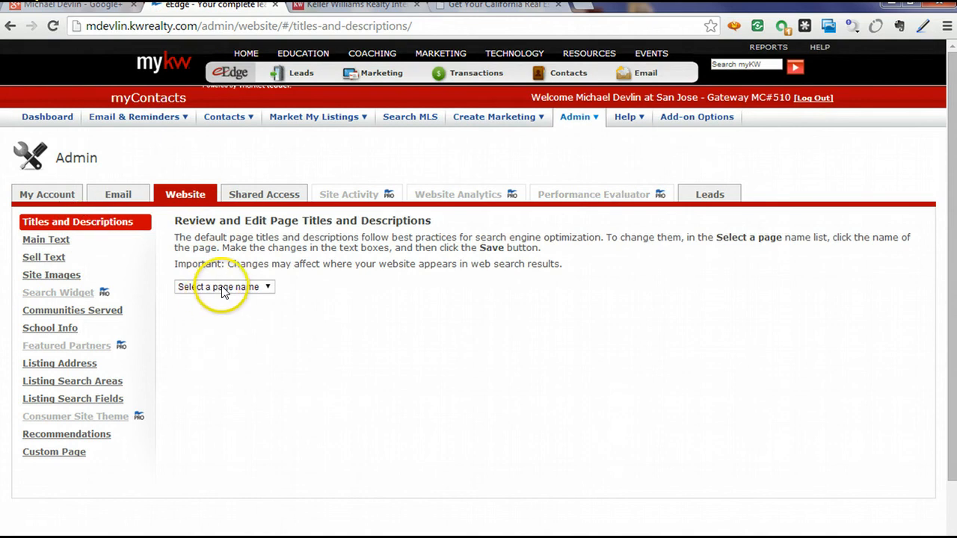
pyautogui.click(54, 240)
pyautogui.click(470, 238)
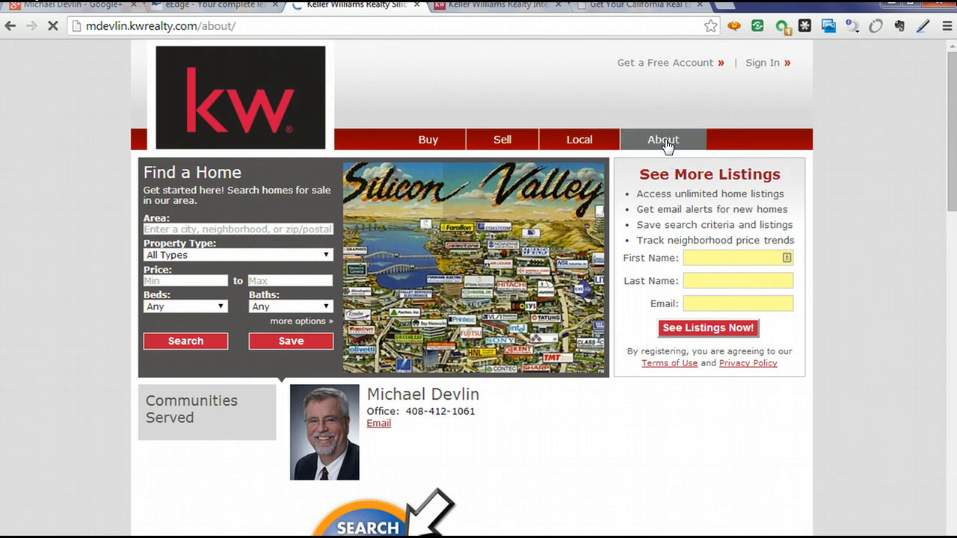
# Verify the Google+ icon in the agent site's About page social links, then return to Google+.
pyautogui.moveTo(578, 280); pyautogui.dragTo(439, 299)
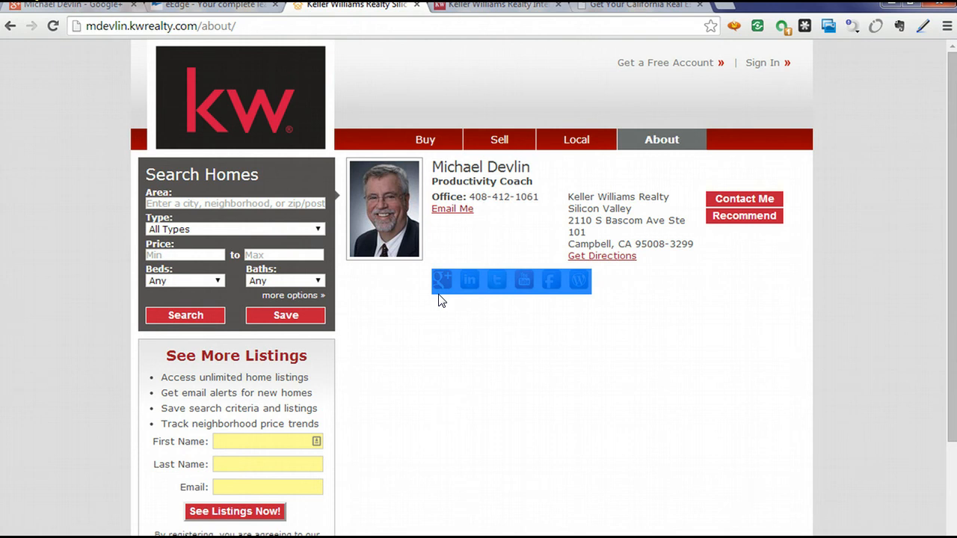
pyautogui.click(38, 215)
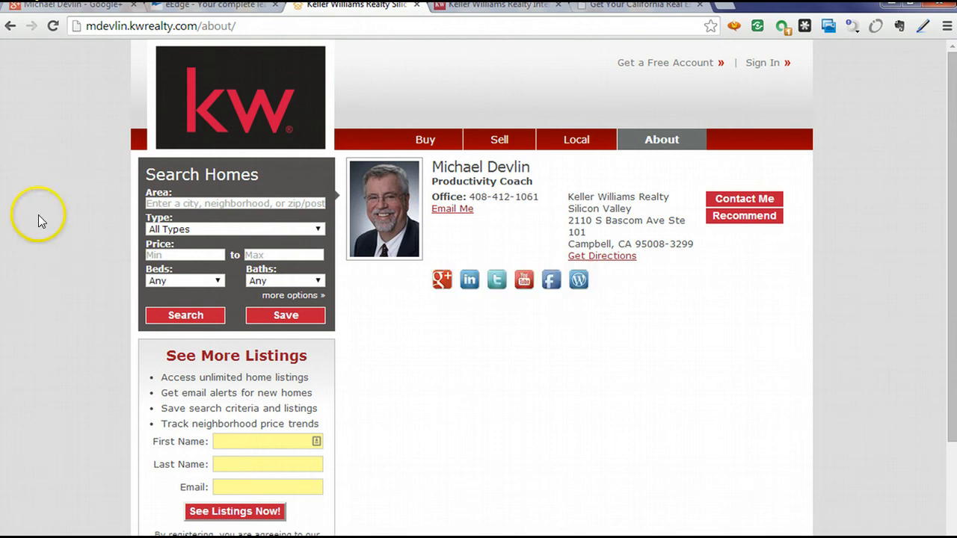
pyautogui.click(97, 7)
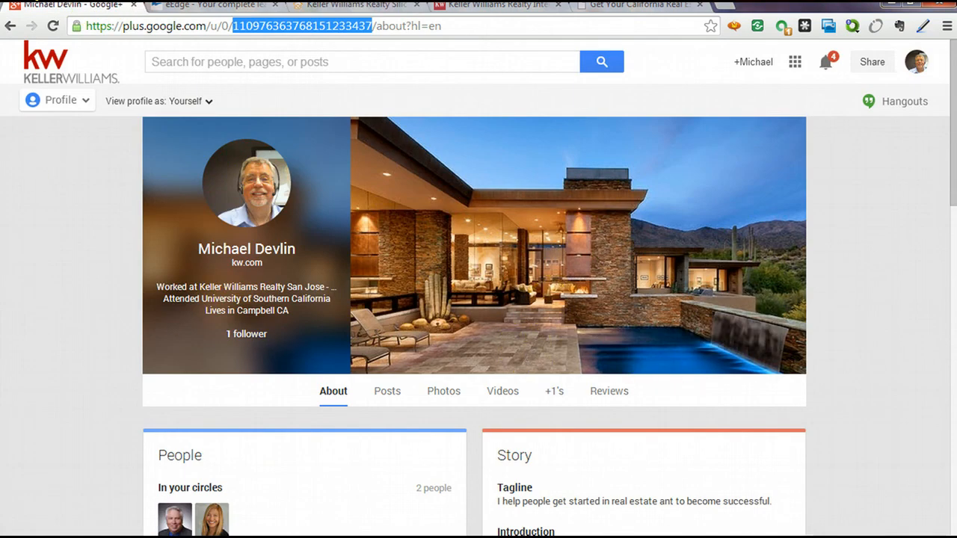
pyautogui.click(38, 318)
pyautogui.scroll(-3, 52, 314)
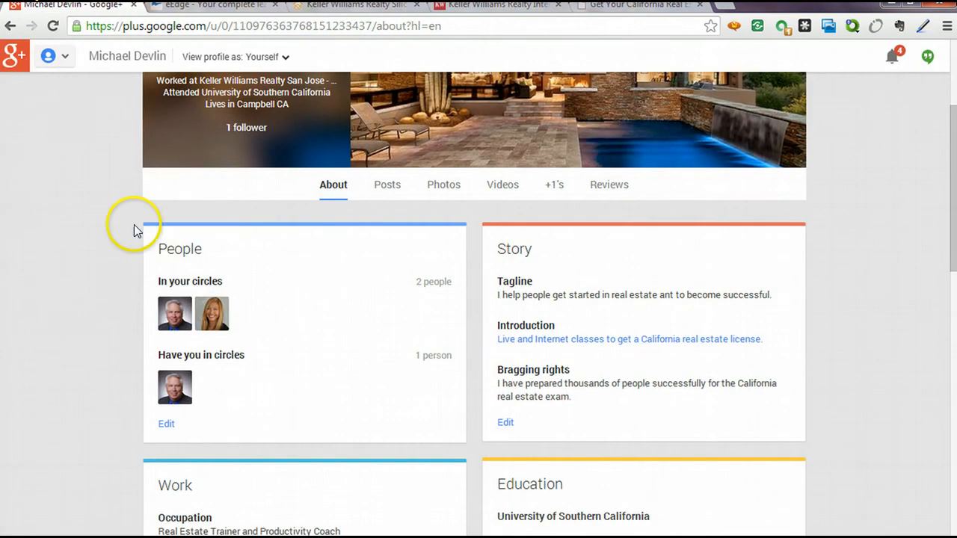
pyautogui.scroll(-9, 61, 333)
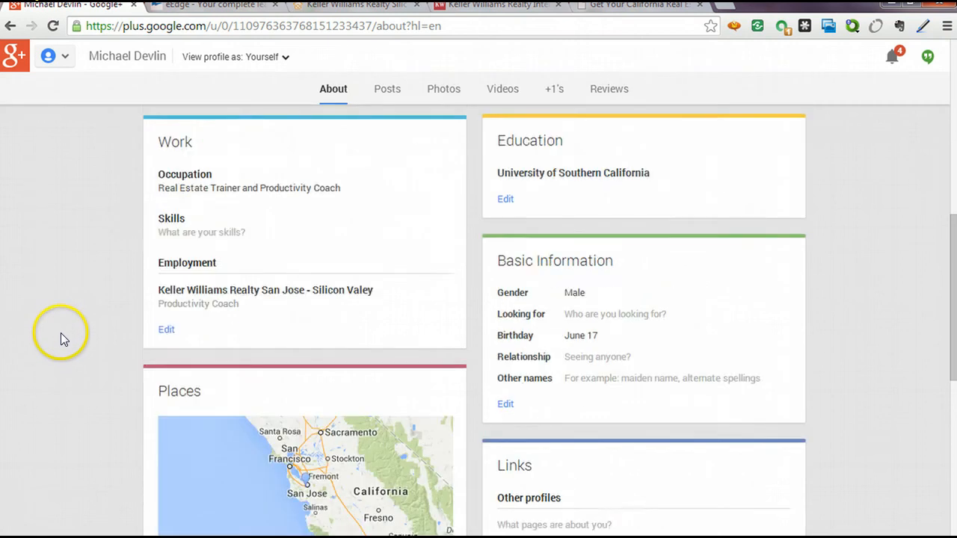
pyautogui.scroll(-4, 66, 348)
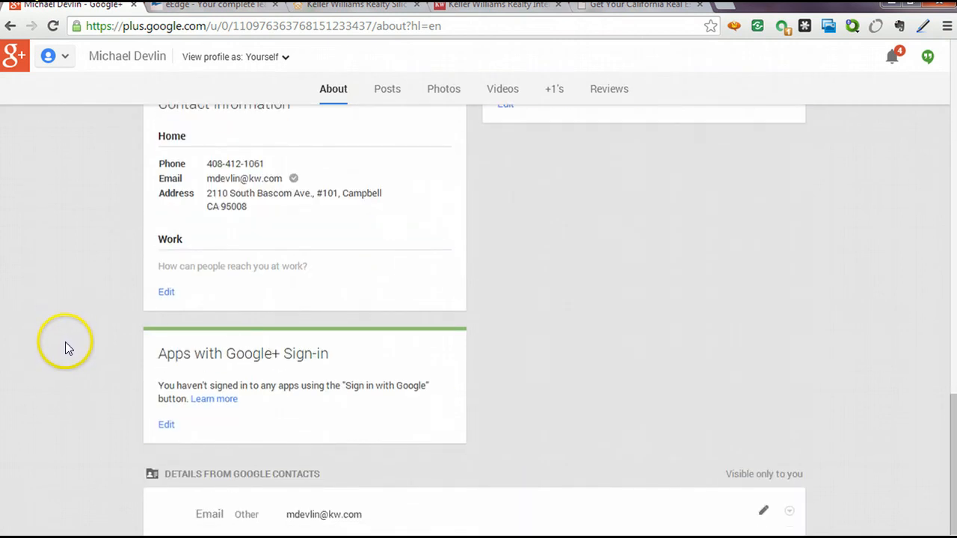
pyautogui.scroll(6, 64, 340)
pyautogui.scroll(8, 76, 324)
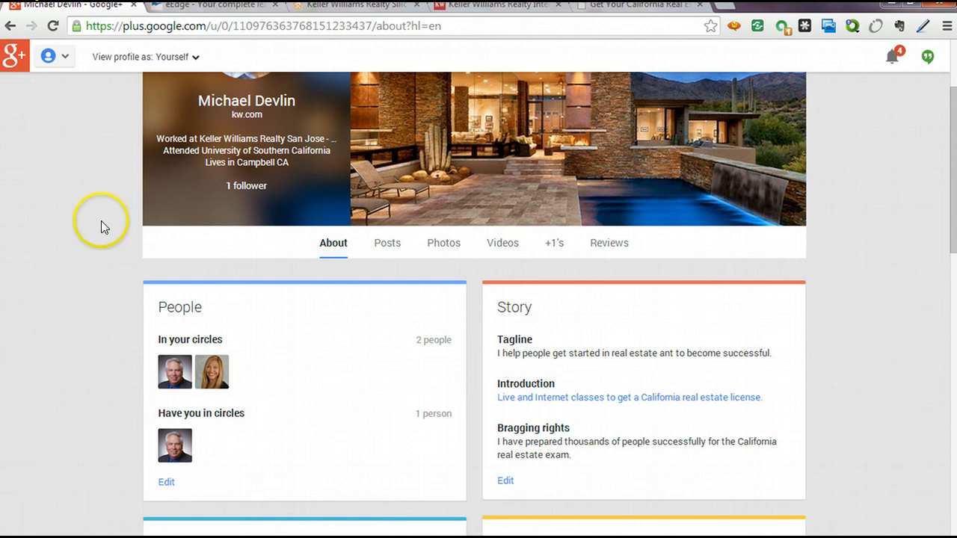
pyautogui.scroll(2, 33, 180)
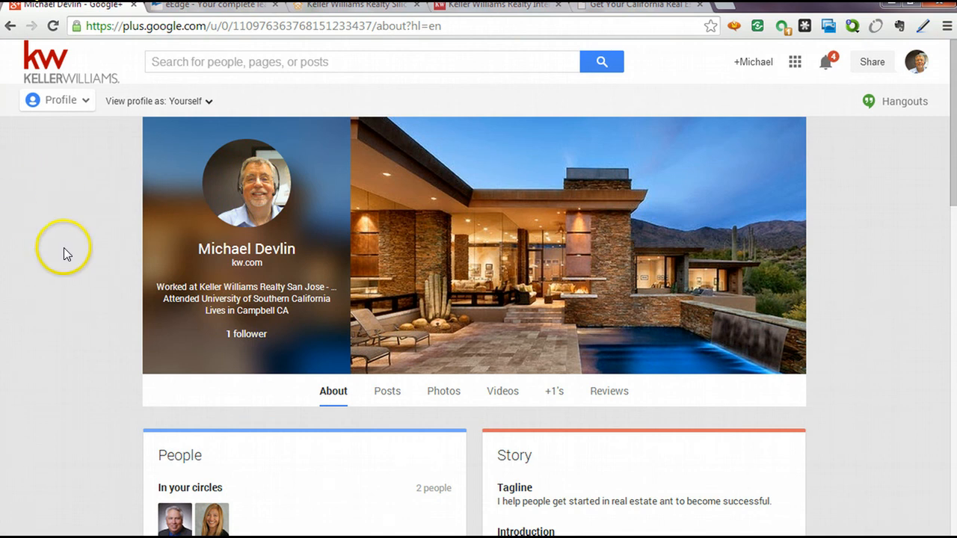
pyautogui.moveTo(78, 110)
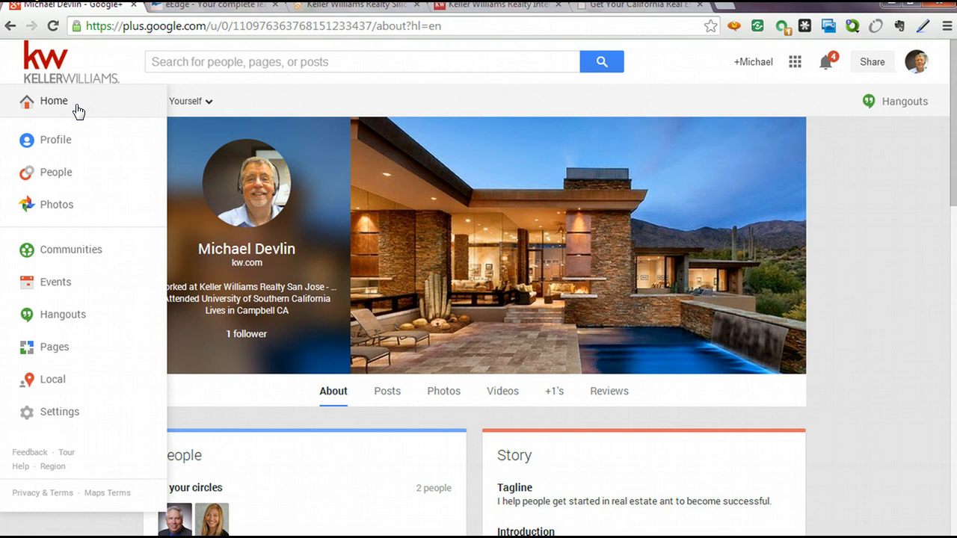
pyautogui.click(306, 63)
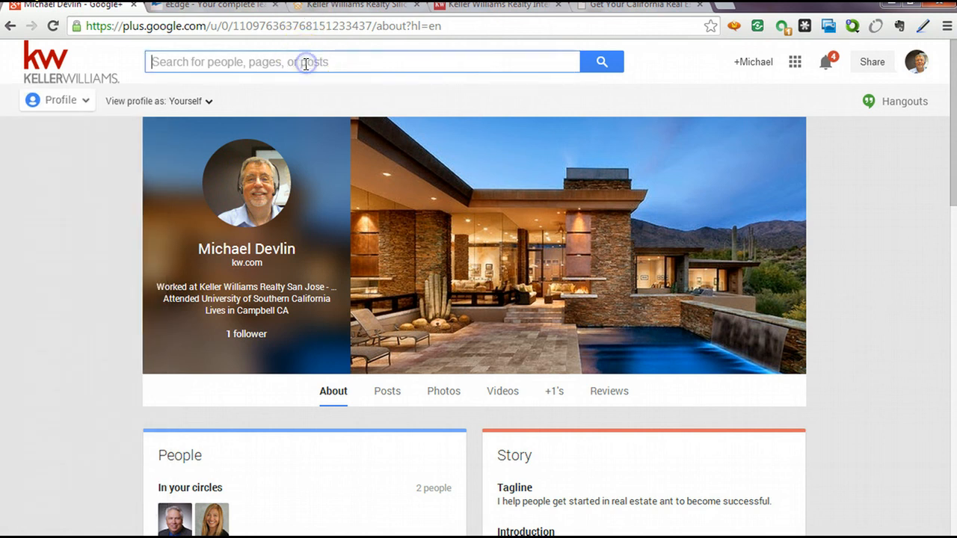
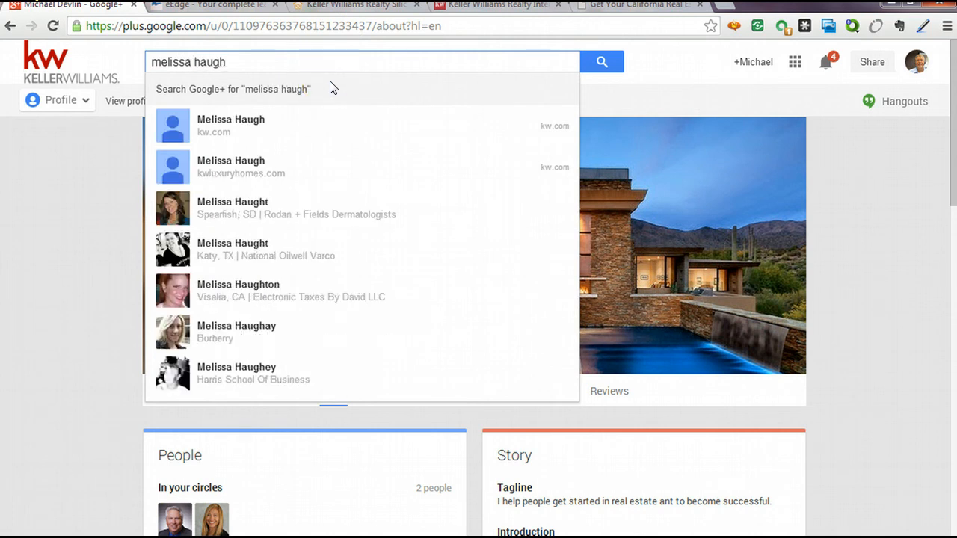
pyautogui.click(329, 72)
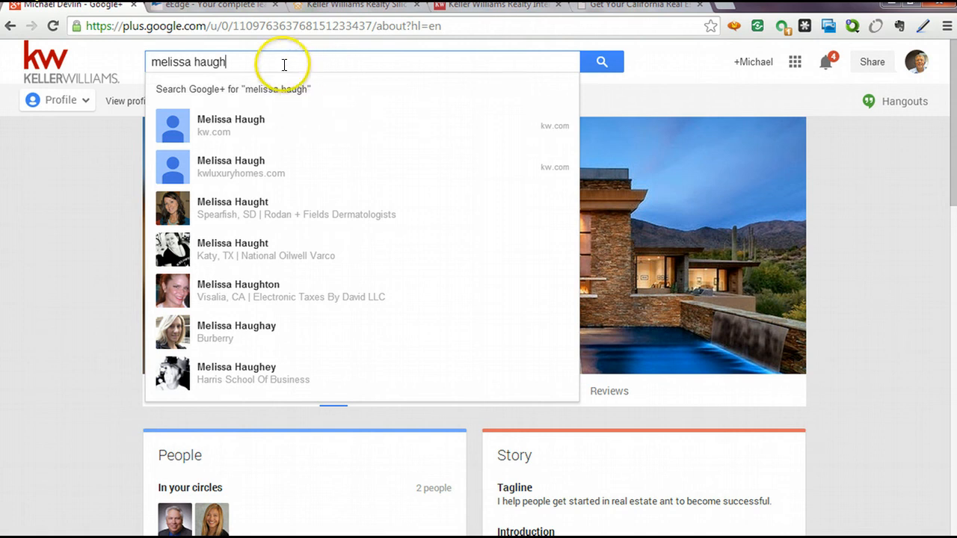
pyautogui.moveTo(284, 65); pyautogui.dragTo(19, 27)
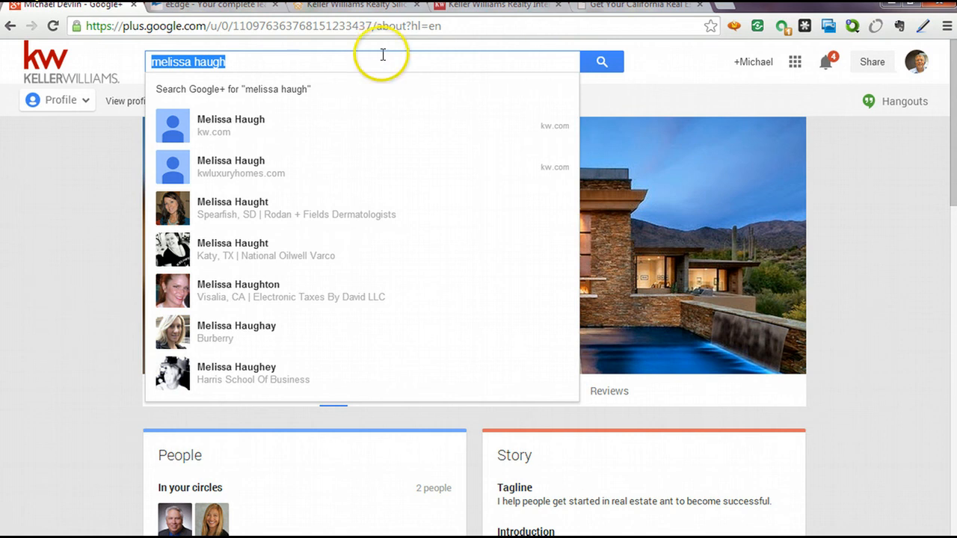
pyautogui.press('BackSpace')
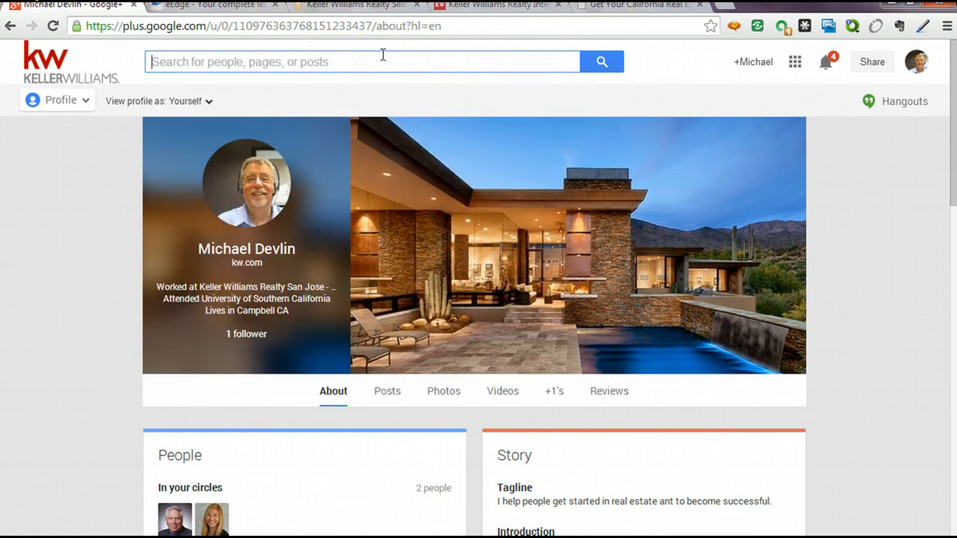
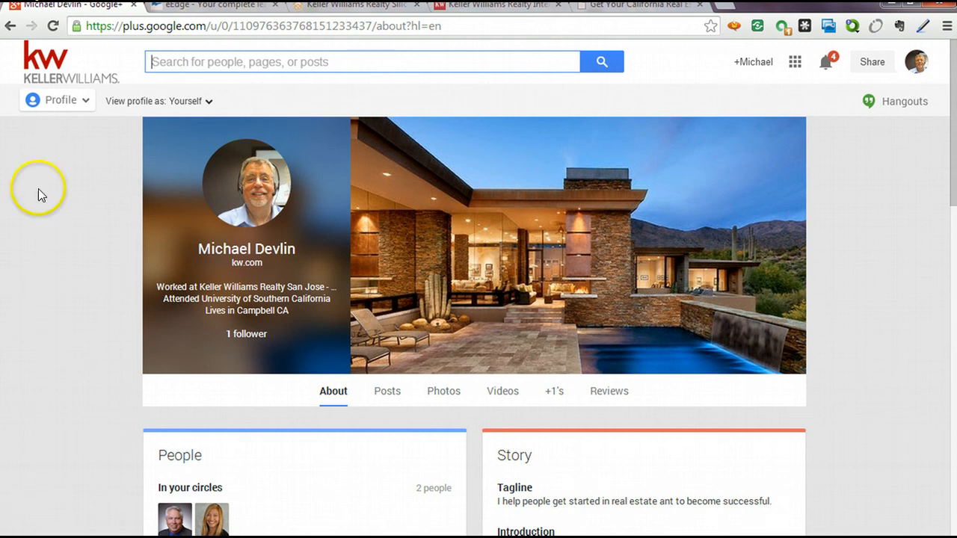
# From the profile About page, open the Google+ menu listing Home, Profile, People, Photos and Communities.
pyautogui.click(64, 104)
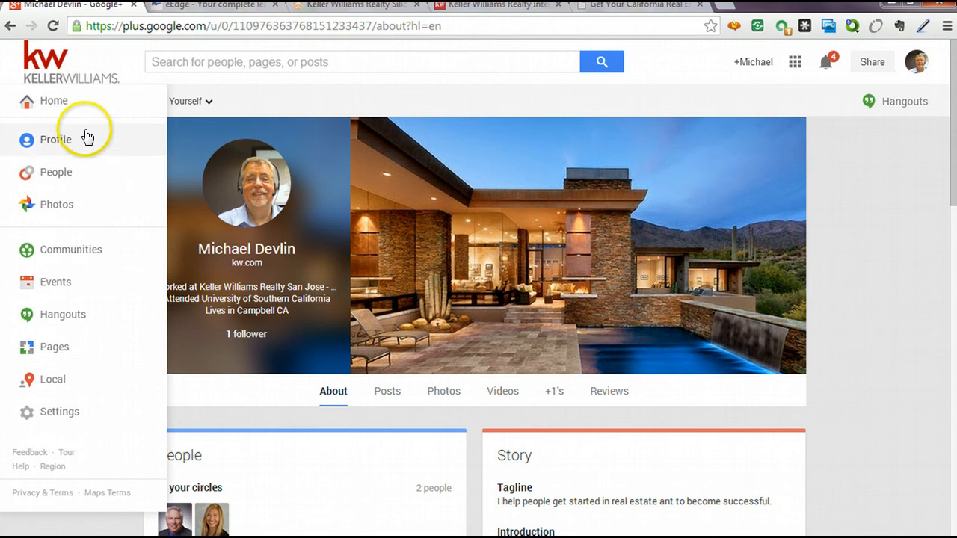
pyautogui.click(50, 106)
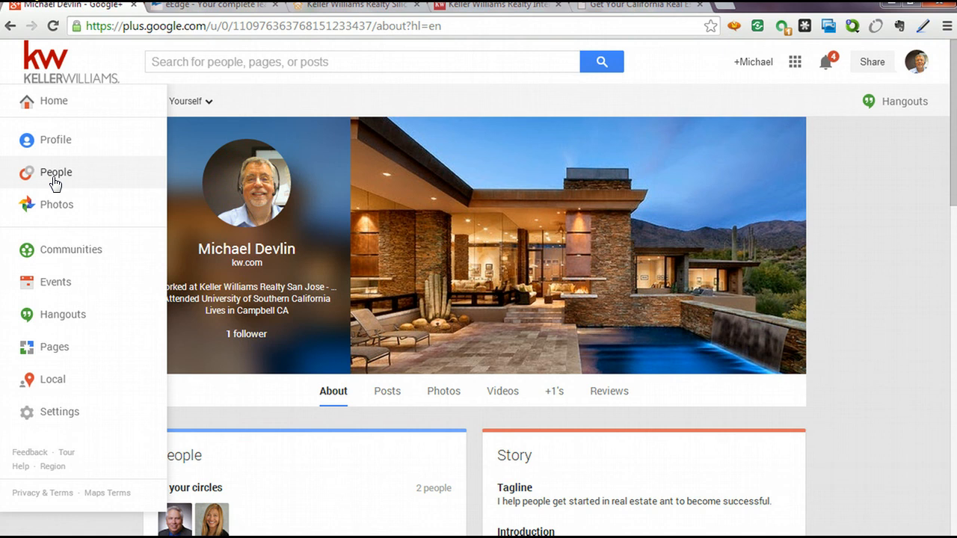
pyautogui.click(365, 60)
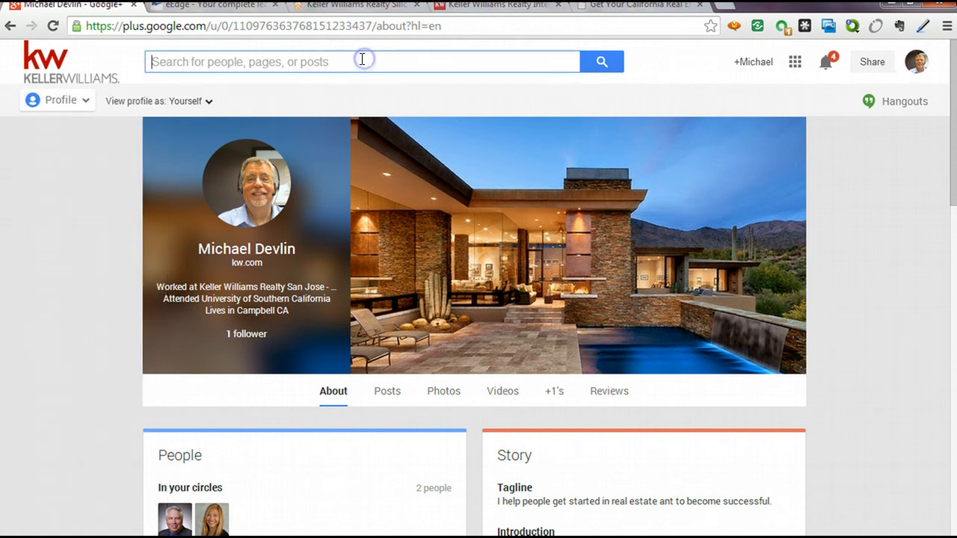
pyautogui.click(57, 104)
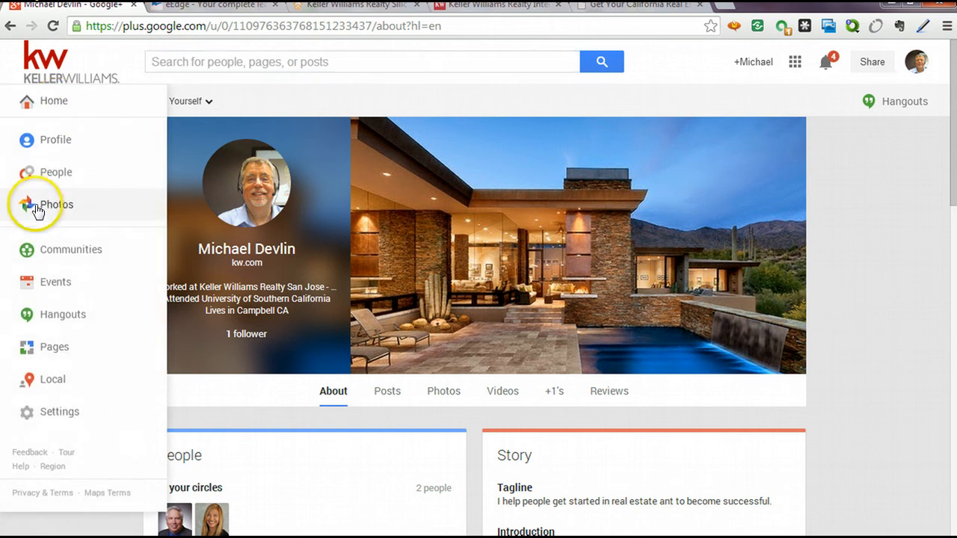
# Go to Photos, step through the tour tips and dismiss them to view both albums.
pyautogui.click(41, 208)
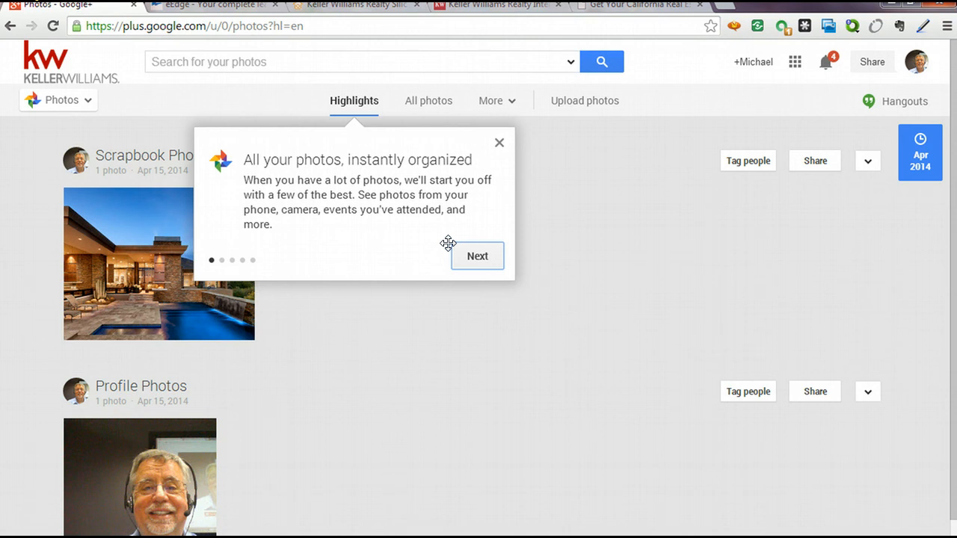
pyautogui.click(497, 256)
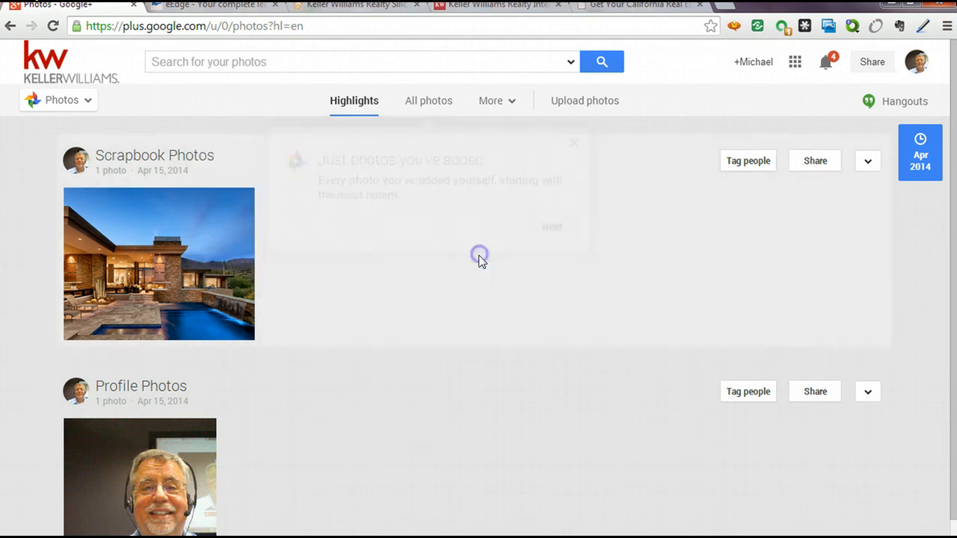
pyautogui.click(560, 226)
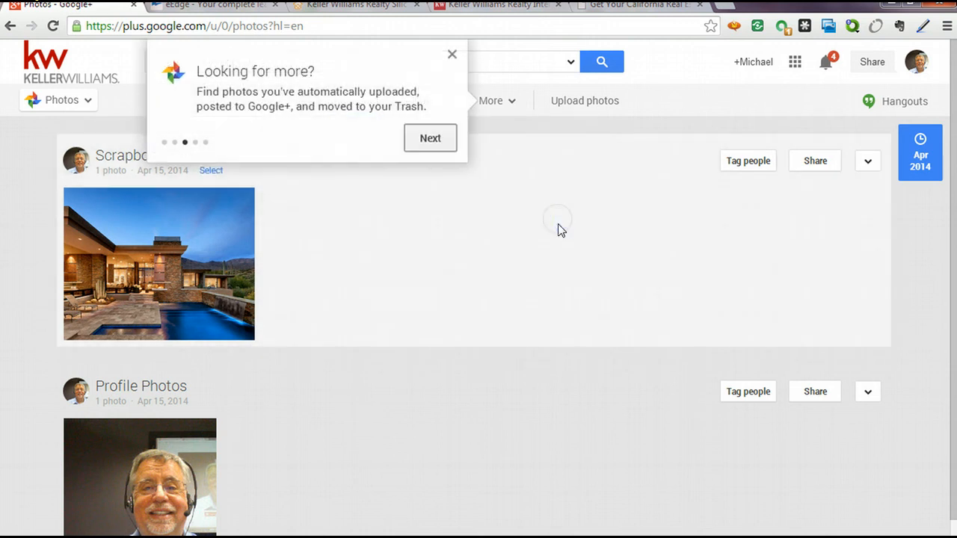
pyautogui.click(453, 61)
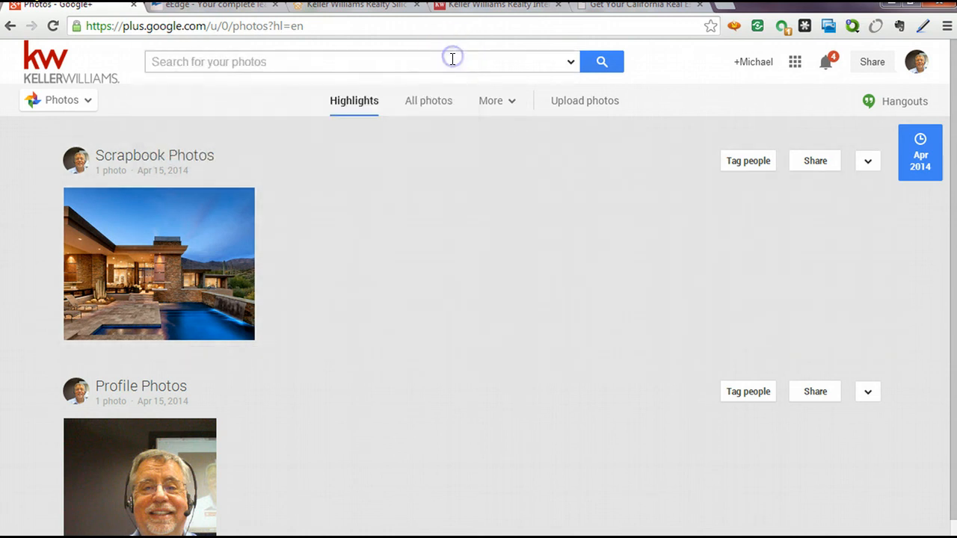
pyautogui.scroll(-1, 568, 314)
pyautogui.scroll(1, 509, 374)
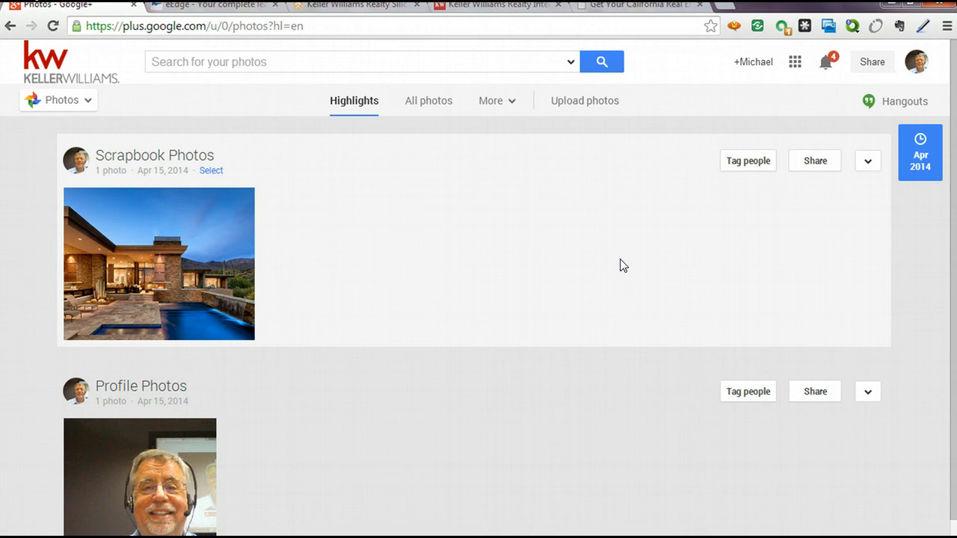
pyautogui.moveTo(80, 105)
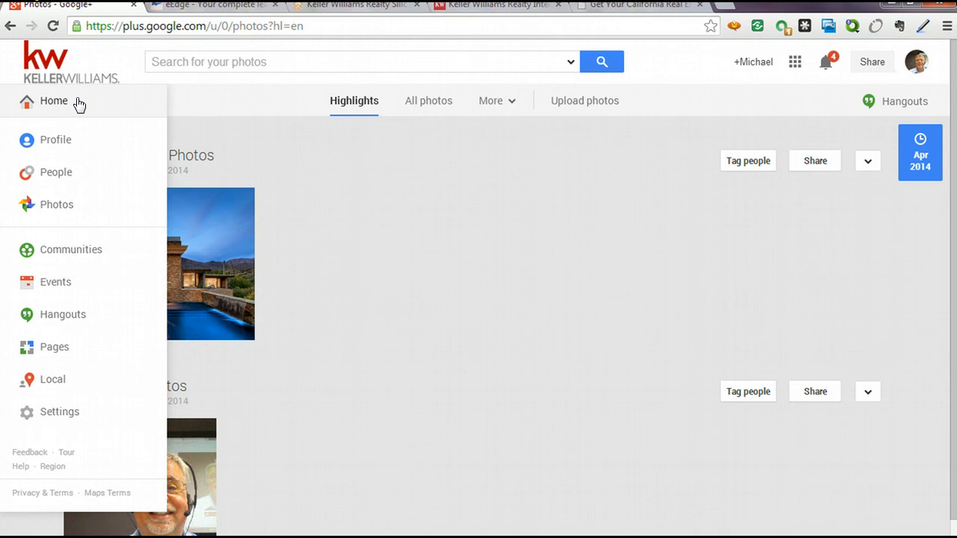
# On Communities, search 'real estate', then replace the query with 'kell'.
pyautogui.click(73, 254)
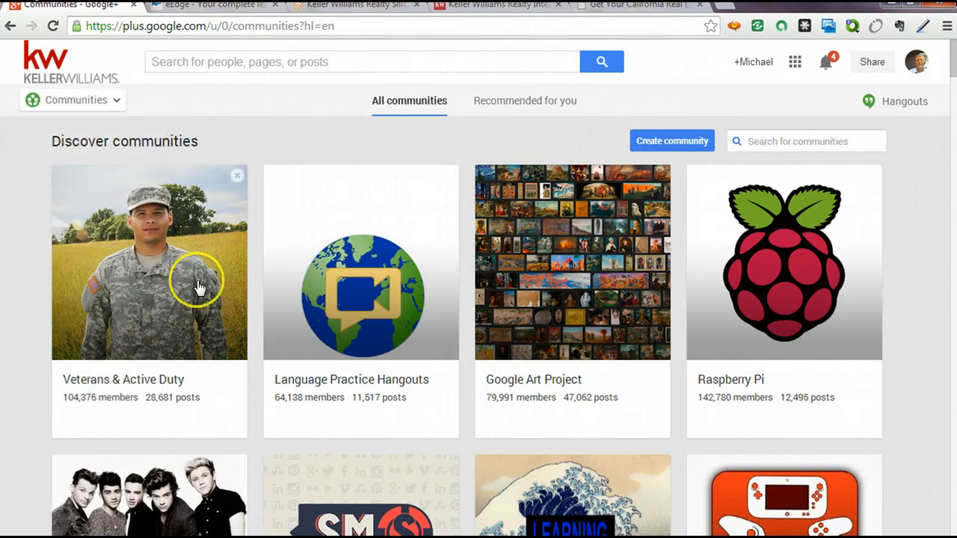
pyautogui.click(304, 62)
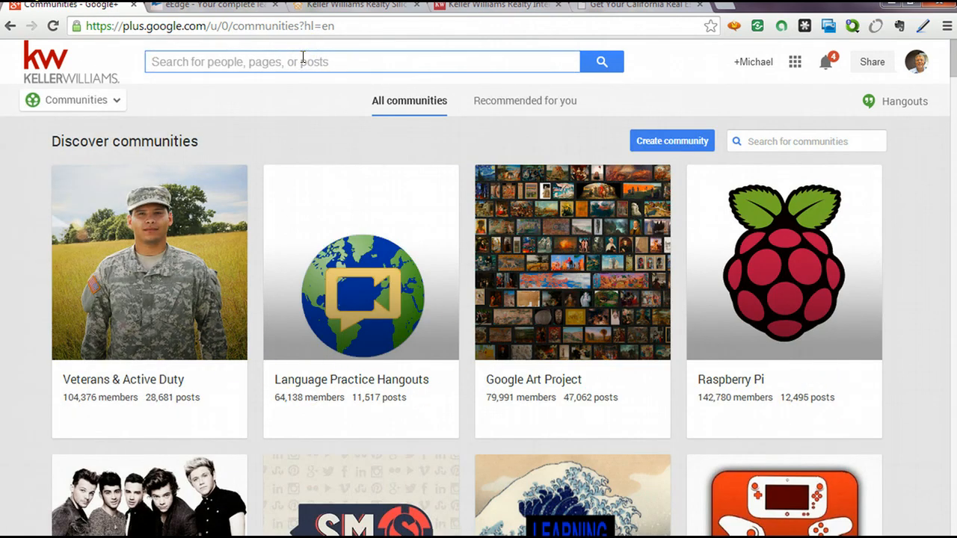
pyautogui.write('real es')
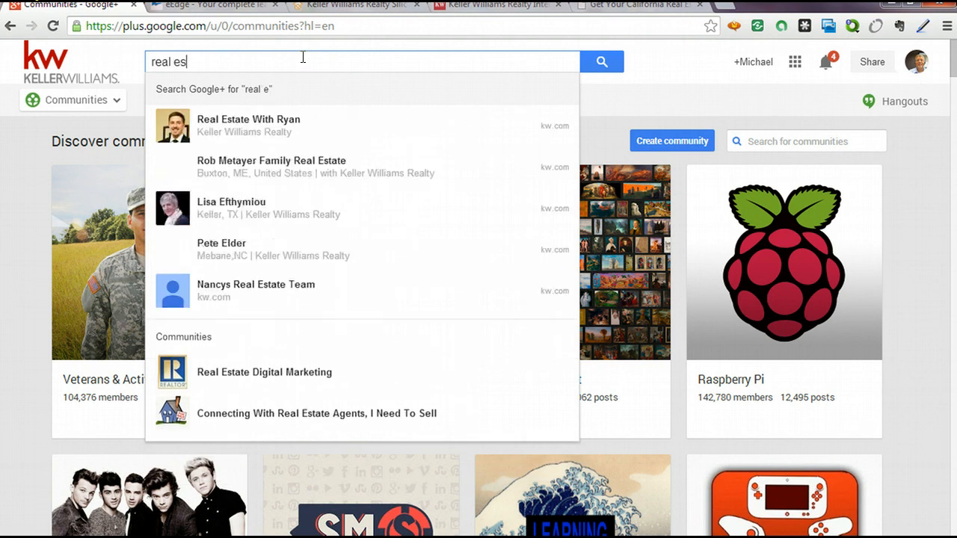
pyautogui.write('t')
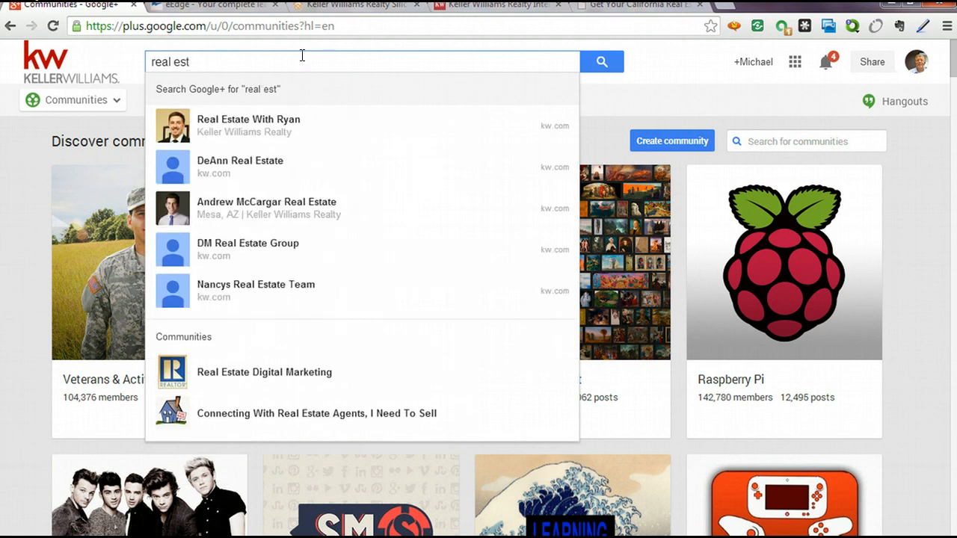
pyautogui.write('ate')
pyautogui.click(314, 59)
pyautogui.press('BackSpace')
pyautogui.press('BackSpace')
pyautogui.press('BackSpace')
pyautogui.press('BackSpace')
pyautogui.press('BackSpace')
pyautogui.press('BackSpace')
pyautogui.press('BackSpace')
pyautogui.press('BackSpace')
pyautogui.press('BackSpace')
pyautogui.press('BackSpace')
pyautogui.press('BackSpace')
pyautogui.click(325, 72)
pyautogui.write('k')
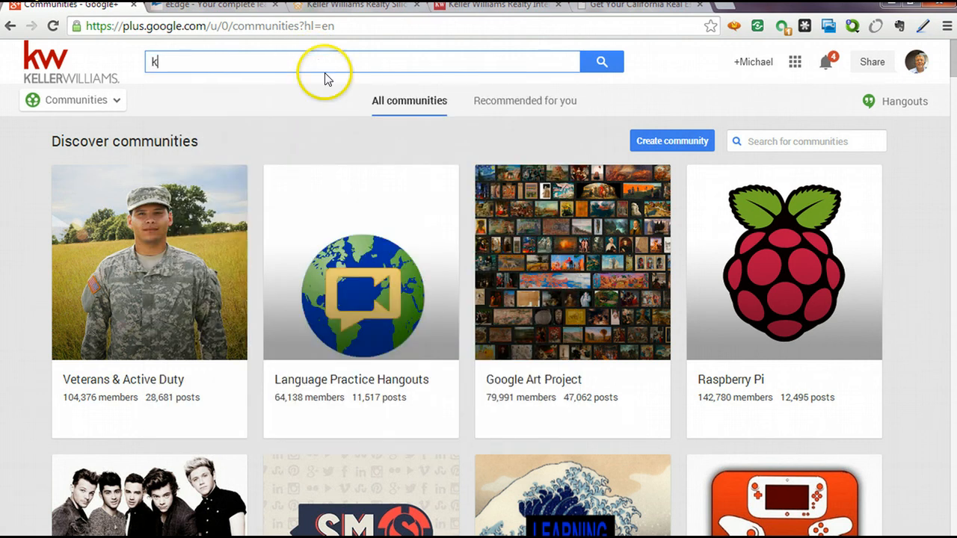
pyautogui.write('ell')
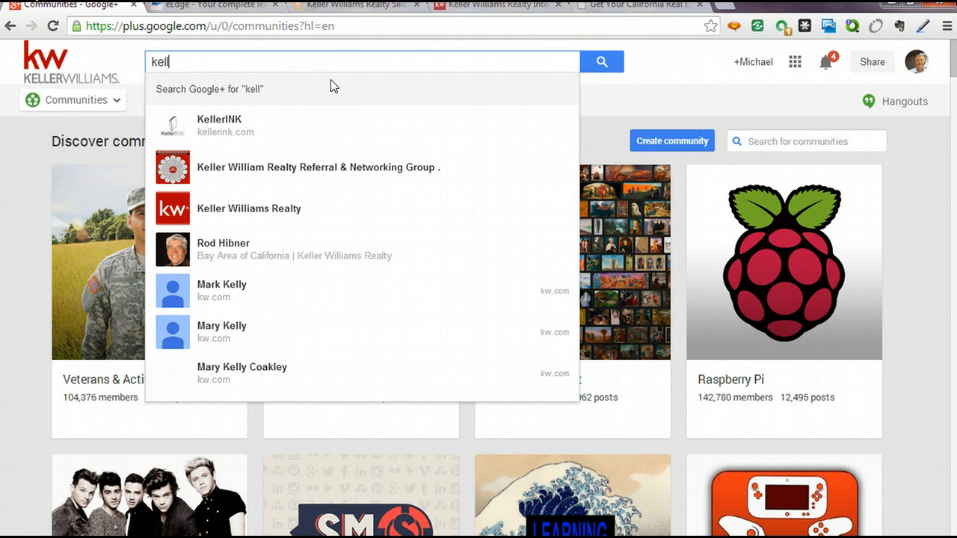
# Follow the KellerINK page, then return to the Communities section.
pyautogui.click(221, 123)
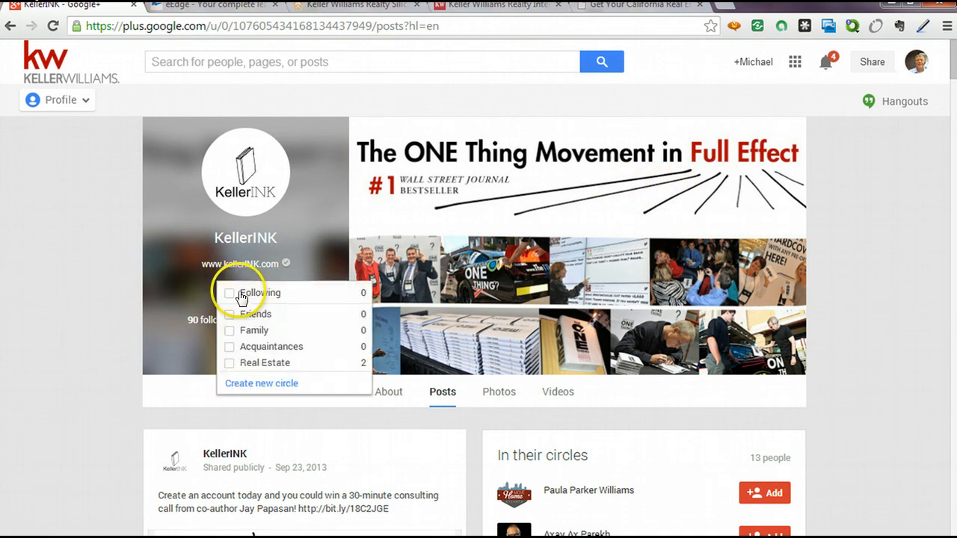
pyautogui.moveTo(235, 293)
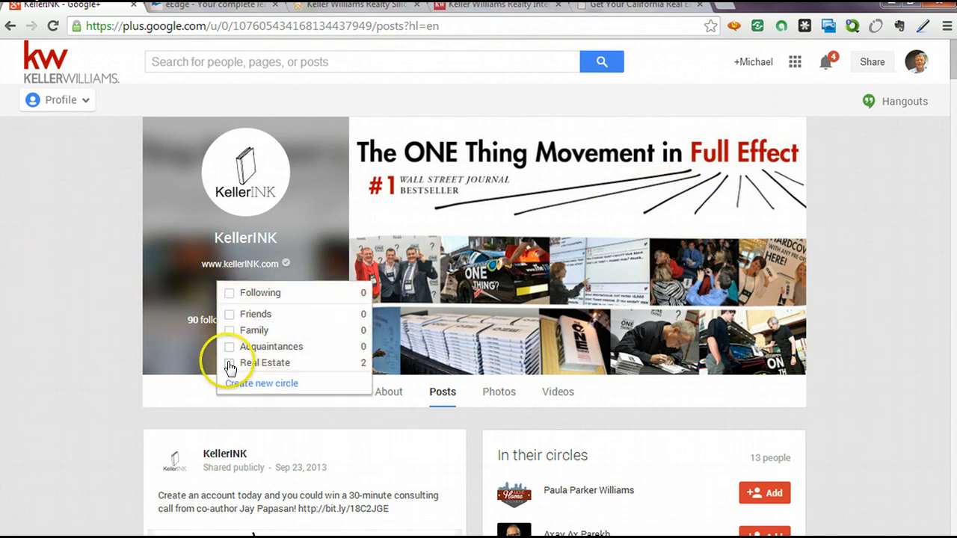
pyautogui.click(229, 292)
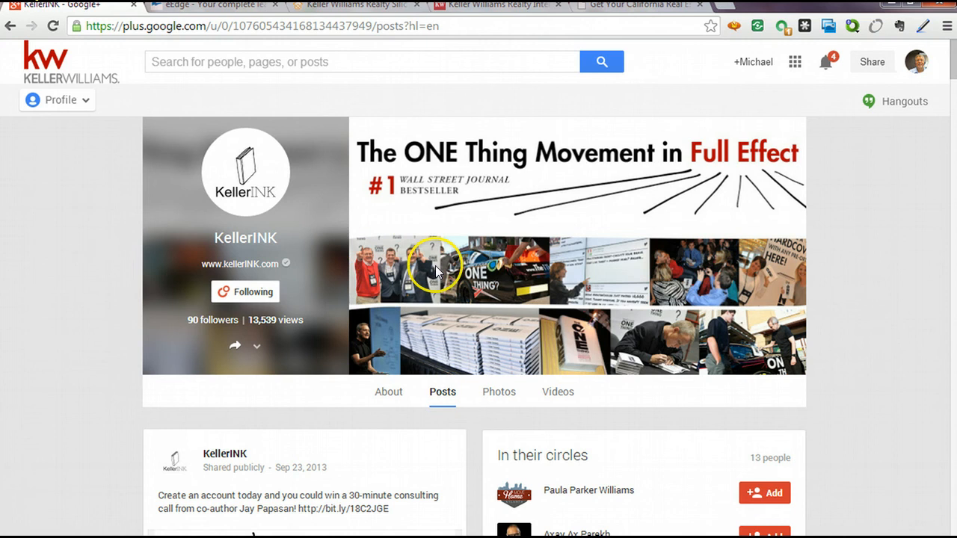
pyautogui.moveTo(81, 103)
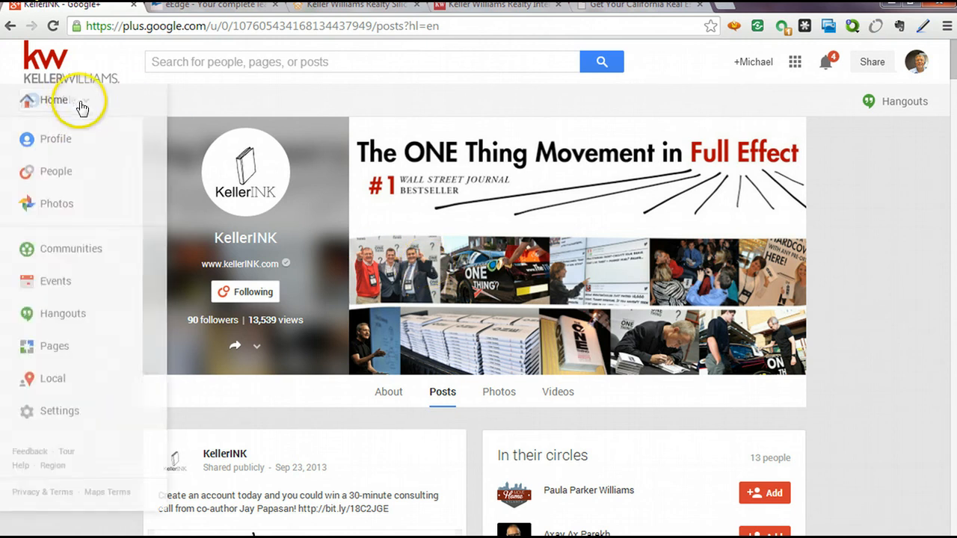
pyautogui.click(51, 255)
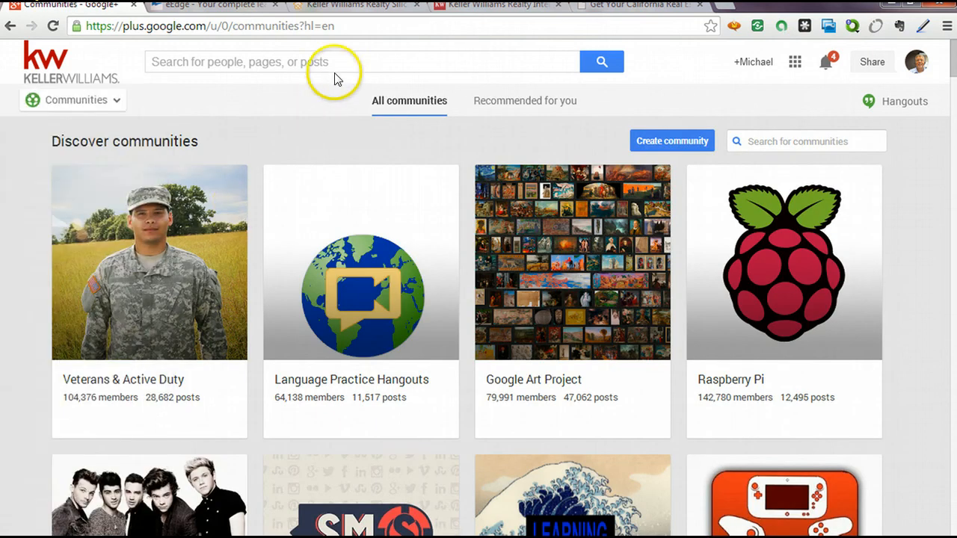
# Search 'keller will' and follow the Keller Williams Realty page.
pyautogui.click(331, 61)
pyautogui.write('kell')
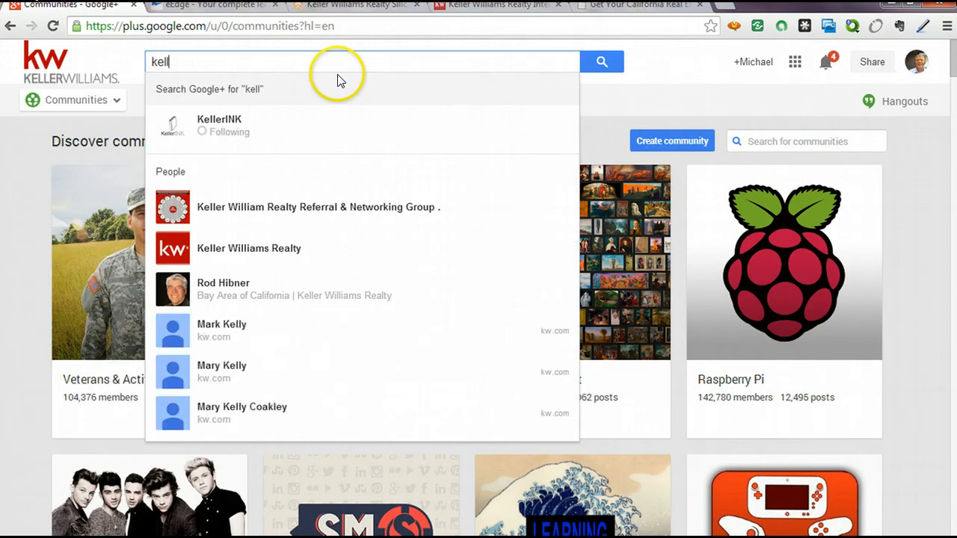
pyautogui.write('er will')
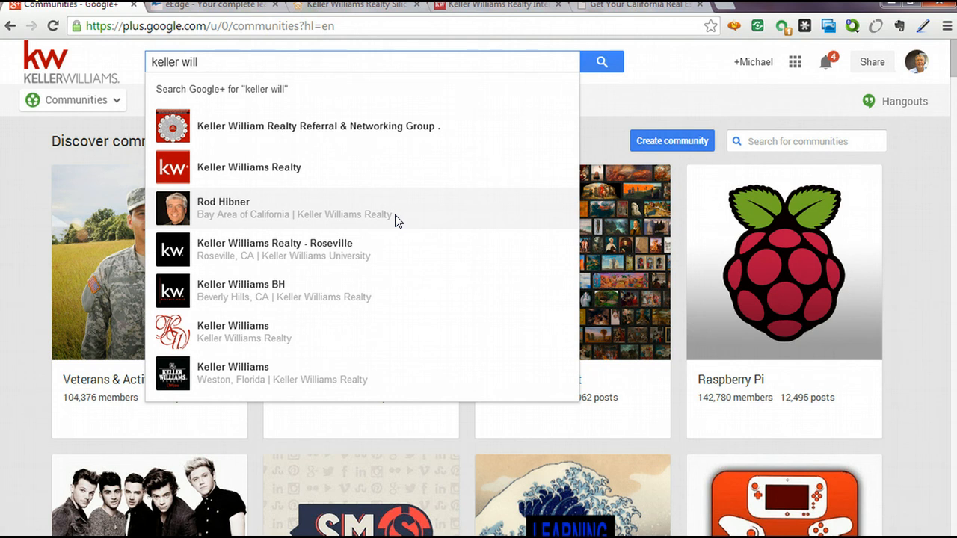
pyautogui.click(258, 162)
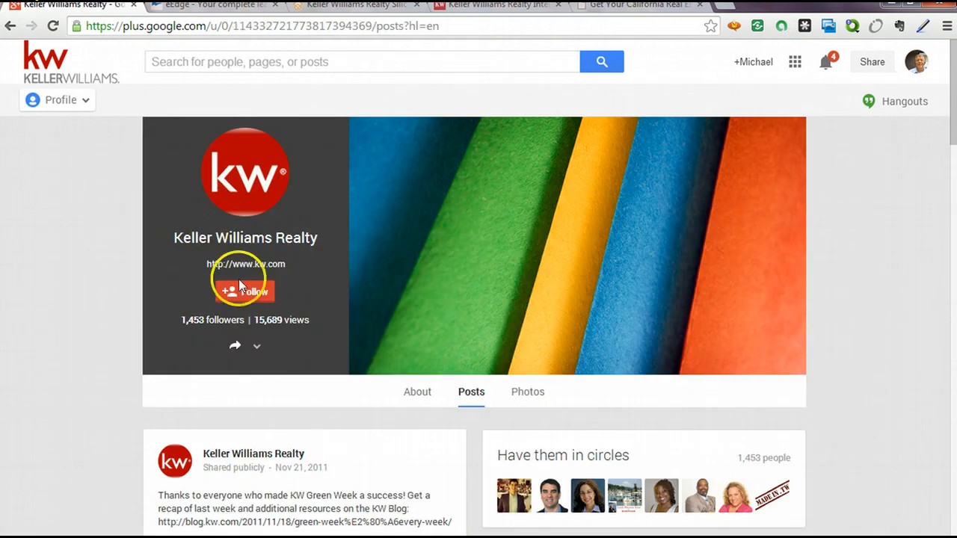
pyautogui.click(239, 283)
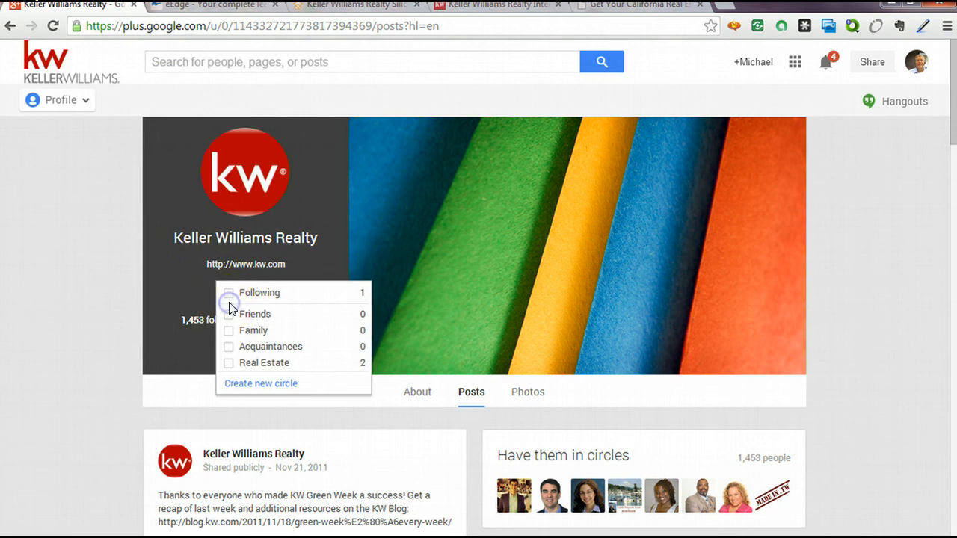
pyautogui.click(229, 293)
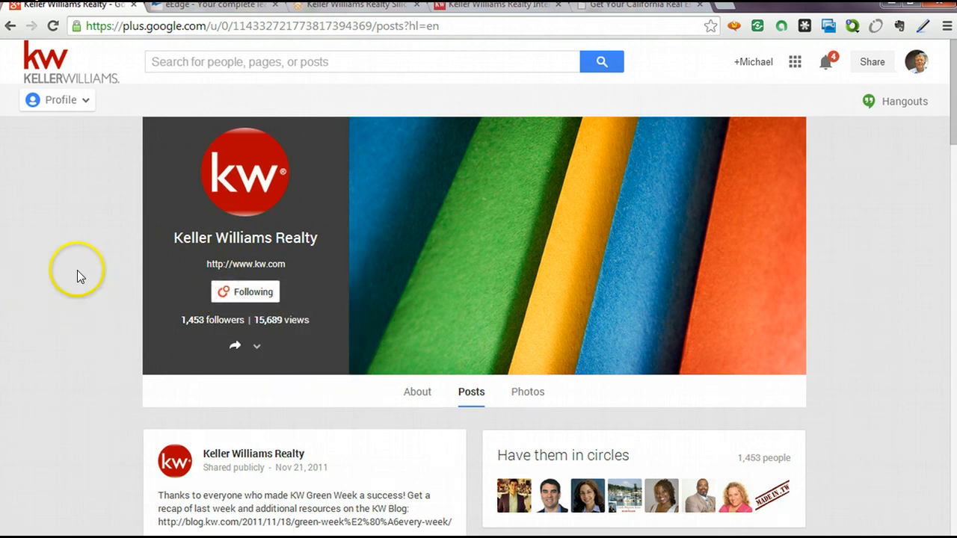
pyautogui.click(53, 100)
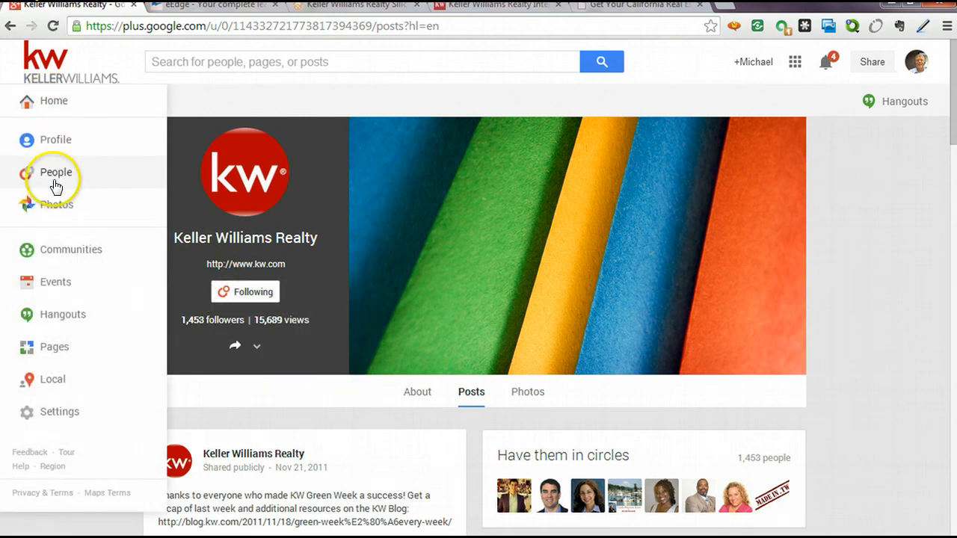
# Browse the navigation menu sections and open Pages to reach the Your pages dashboard.
pyautogui.click(56, 280)
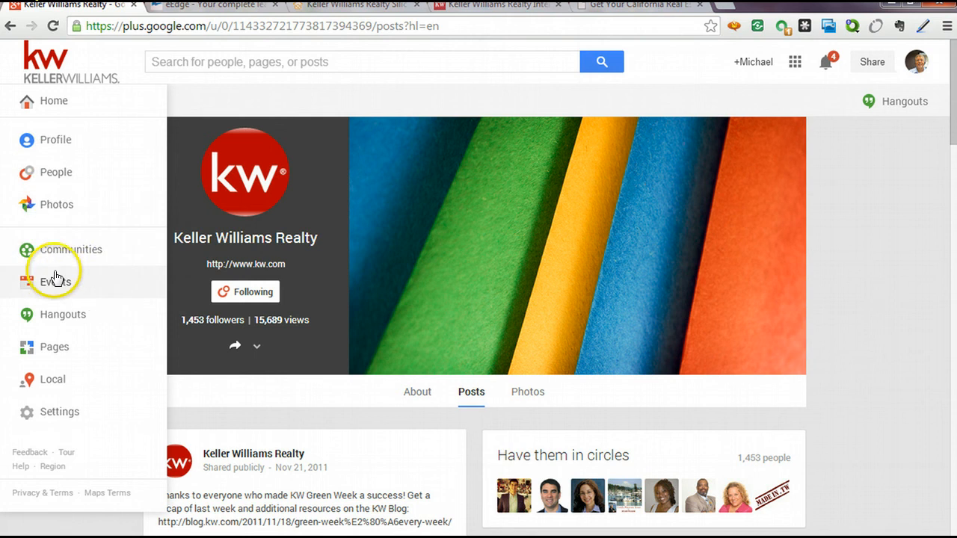
pyautogui.click(47, 315)
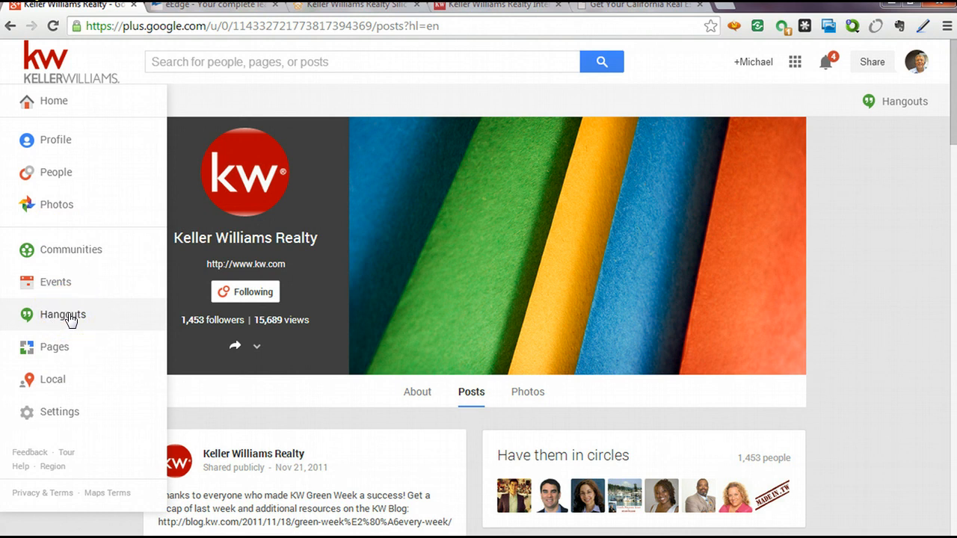
pyautogui.click(58, 350)
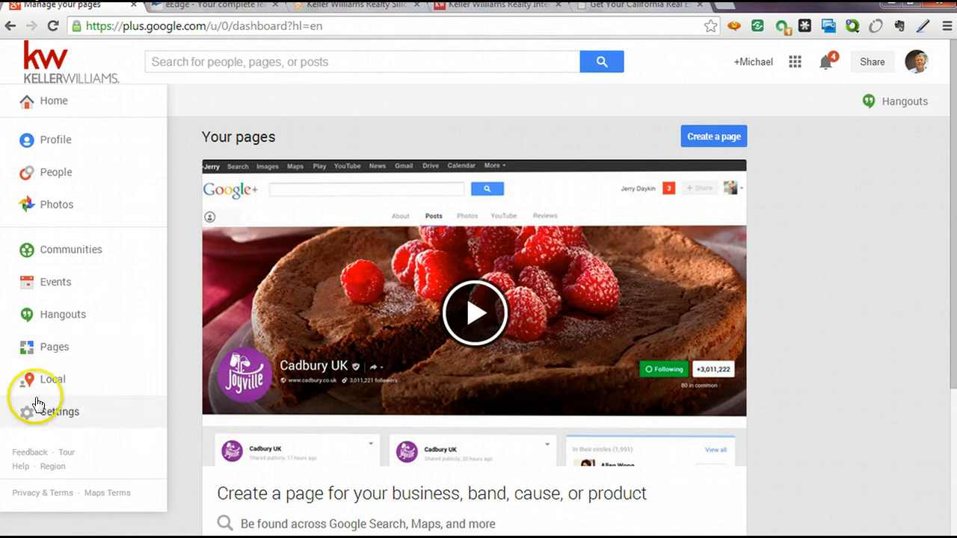
# View Local recommendations near Campbell, CA, then go to the Home stream.
pyautogui.click(45, 383)
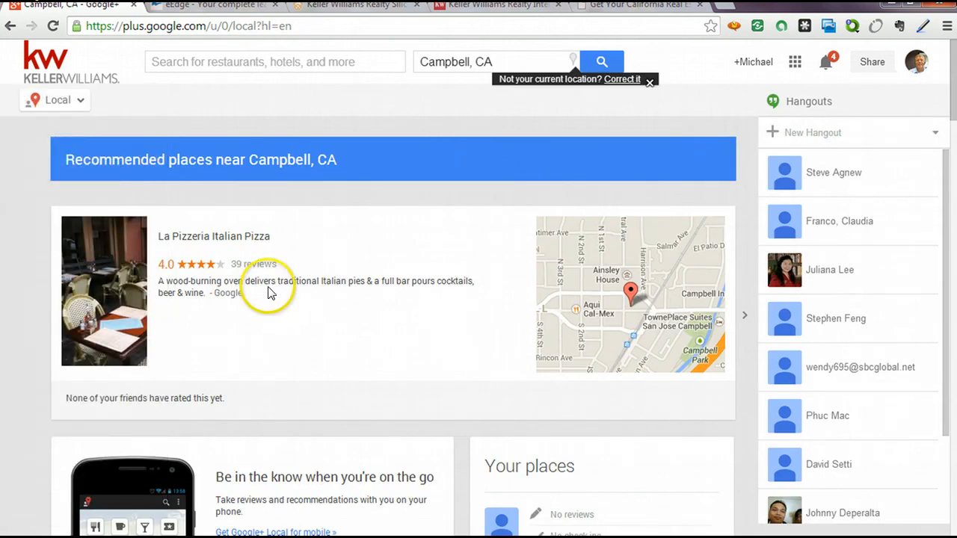
pyautogui.moveTo(61, 101)
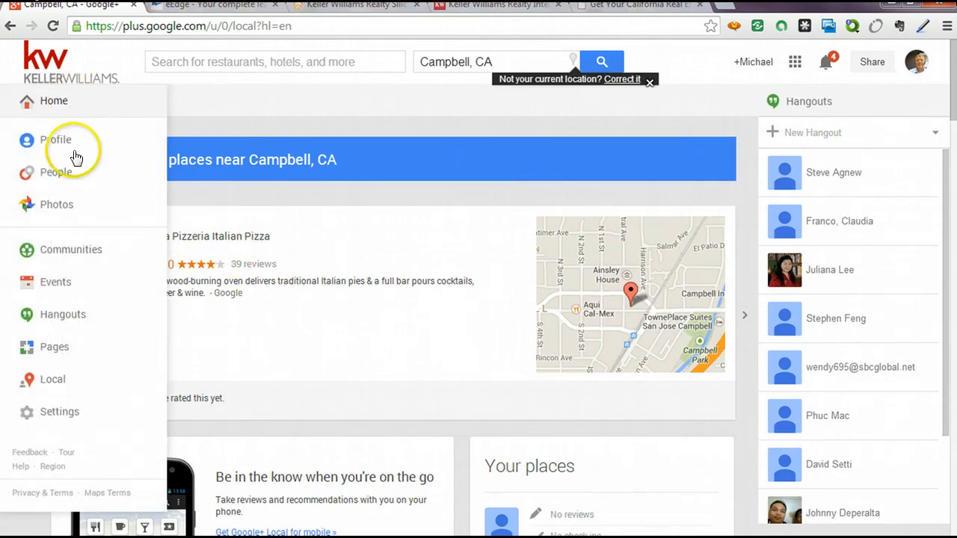
pyautogui.click(60, 388)
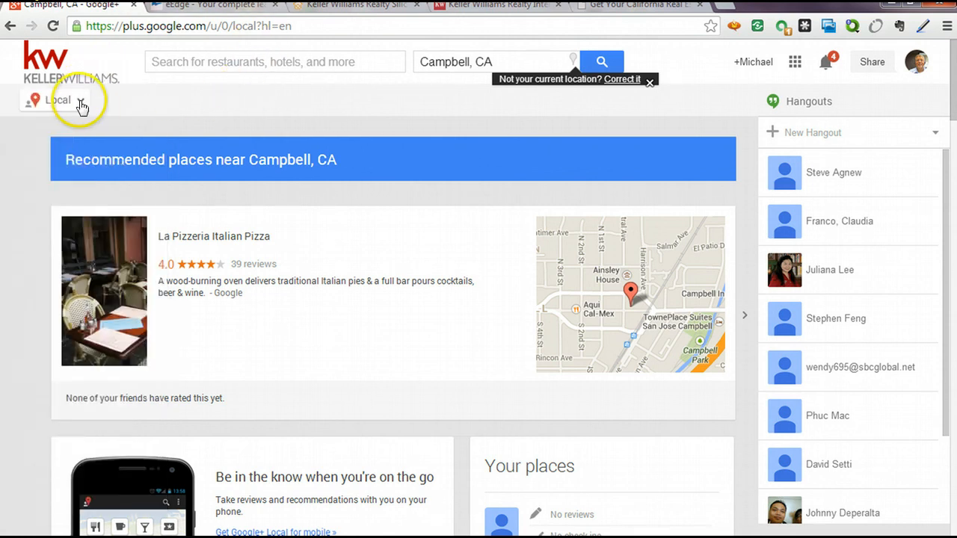
pyautogui.click(73, 100)
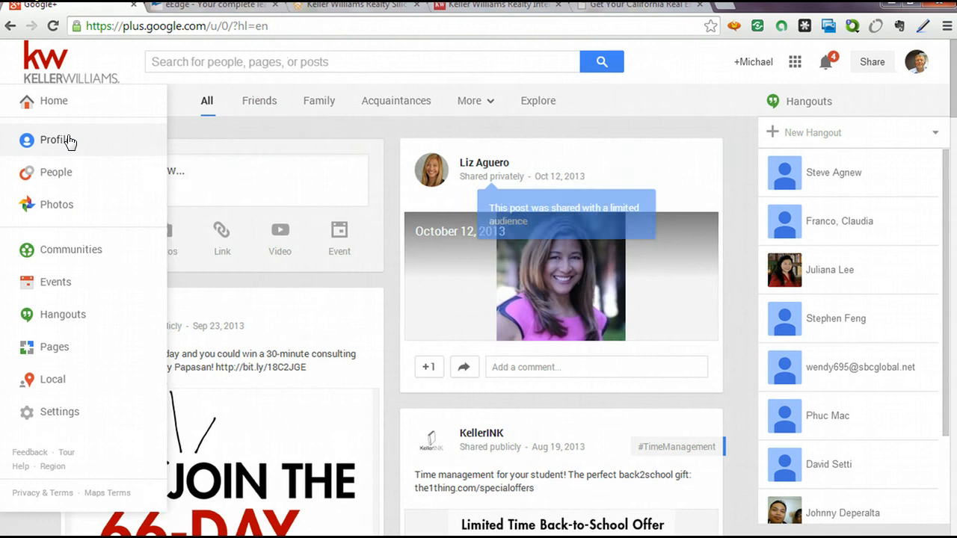
# From the Home stream, reopen Communities and focus the search box.
pyautogui.click(287, 59)
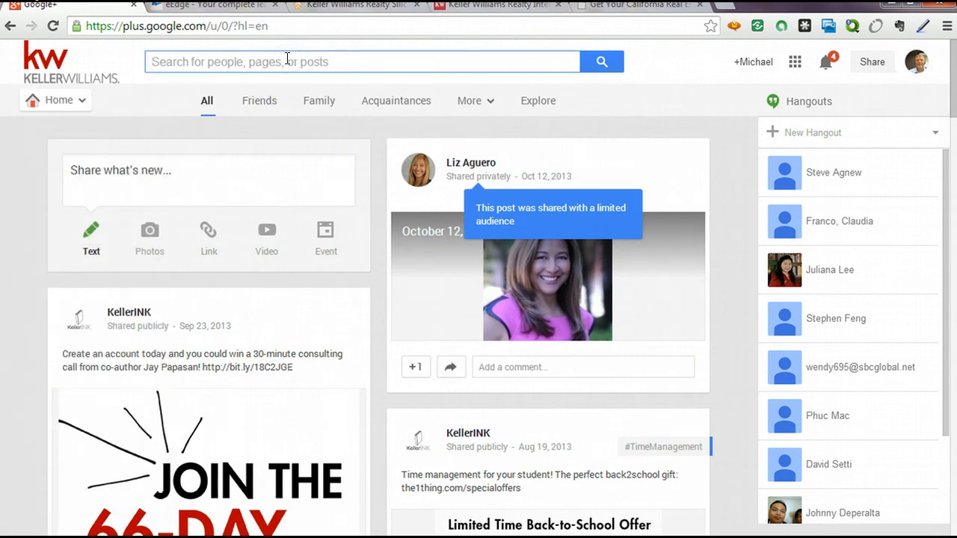
pyautogui.click(80, 100)
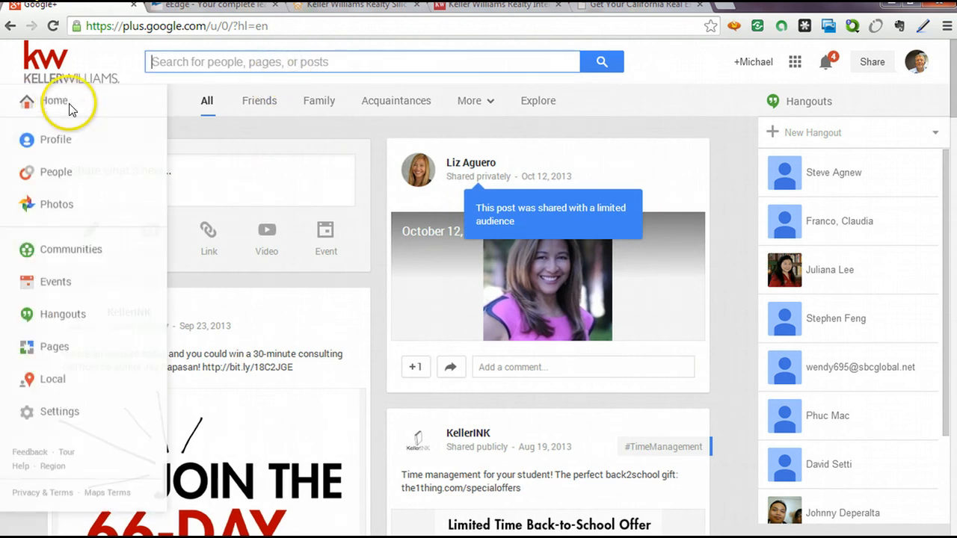
pyautogui.click(61, 146)
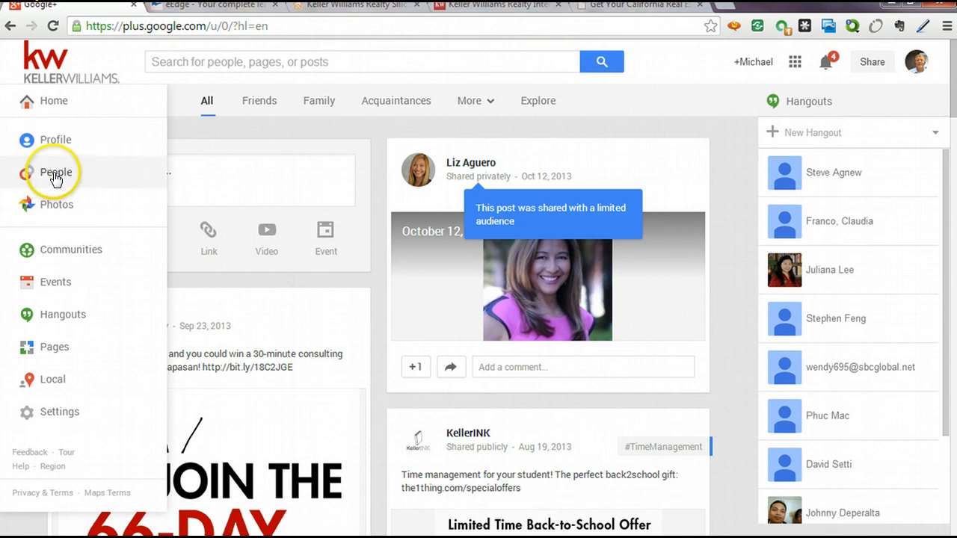
pyautogui.click(74, 254)
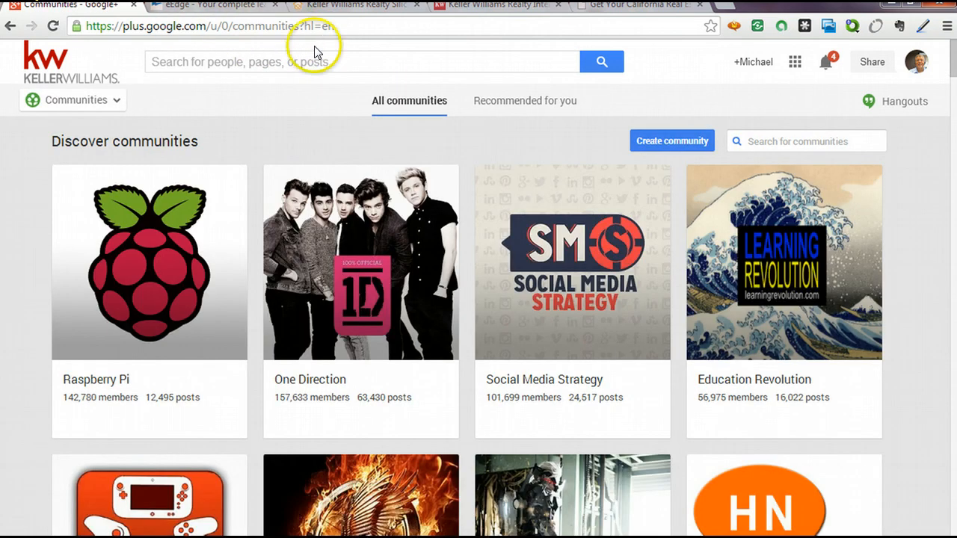
pyautogui.click(315, 58)
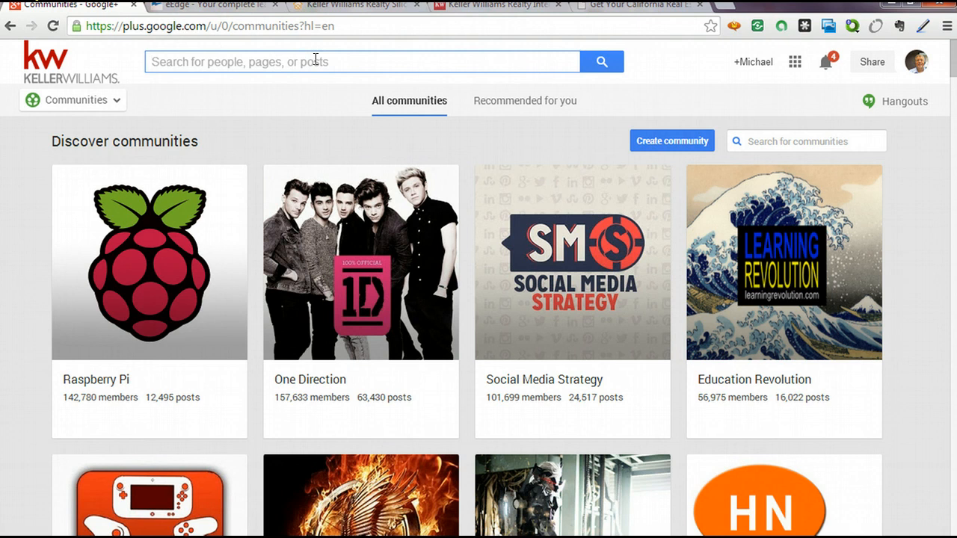
# Search 'real estate keller williams', browse the Aguilera Real Estate Team page, then go back.
pyautogui.write('real estate')
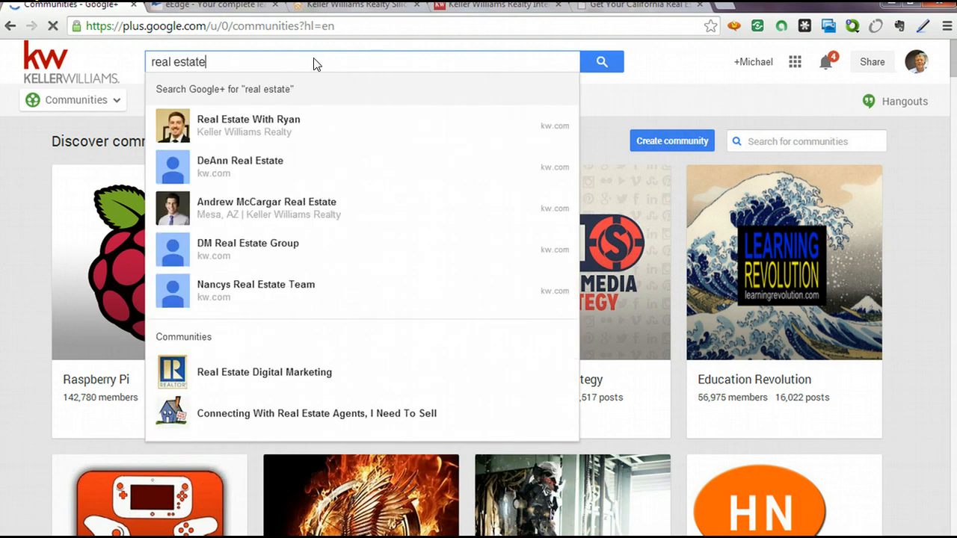
pyautogui.write(' keller williams')
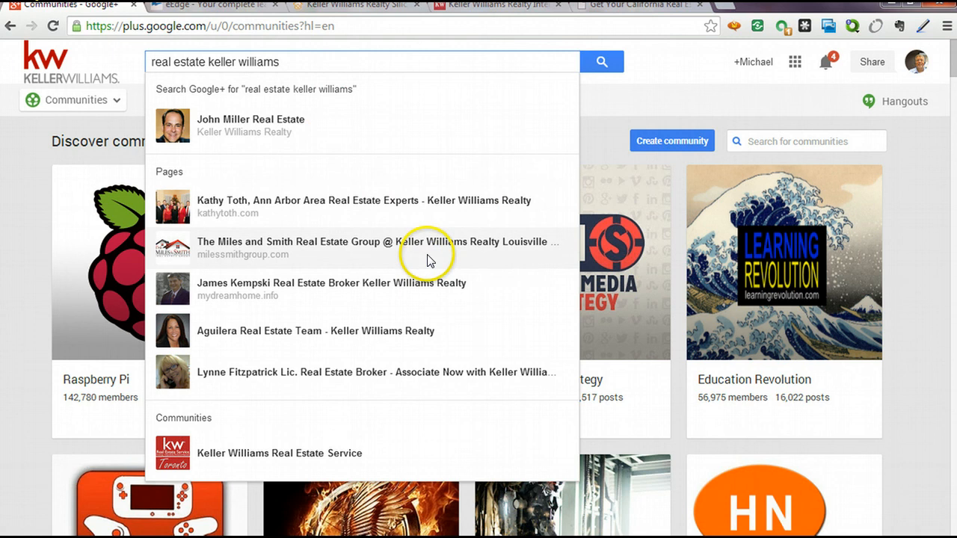
pyautogui.click(374, 325)
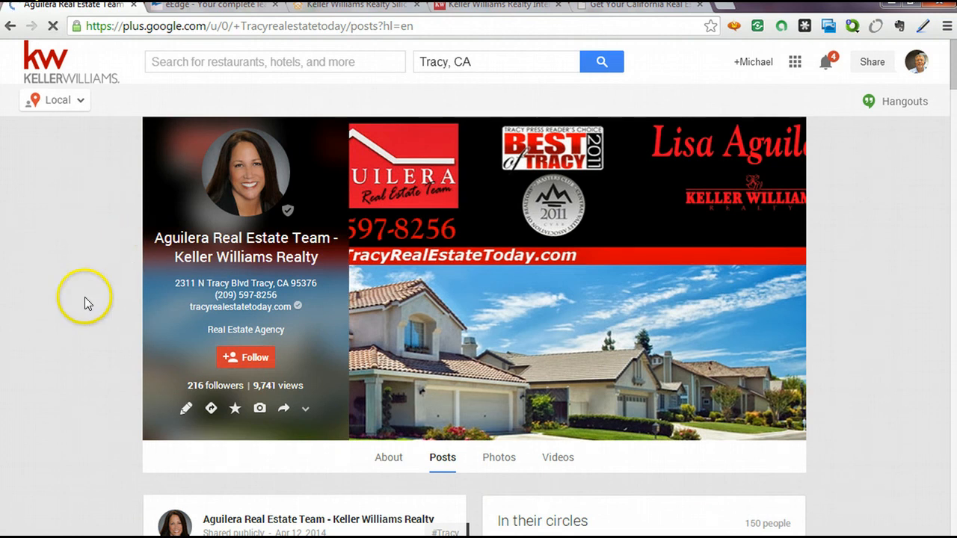
pyautogui.scroll(-3, 86, 296)
pyautogui.scroll(-3, 84, 300)
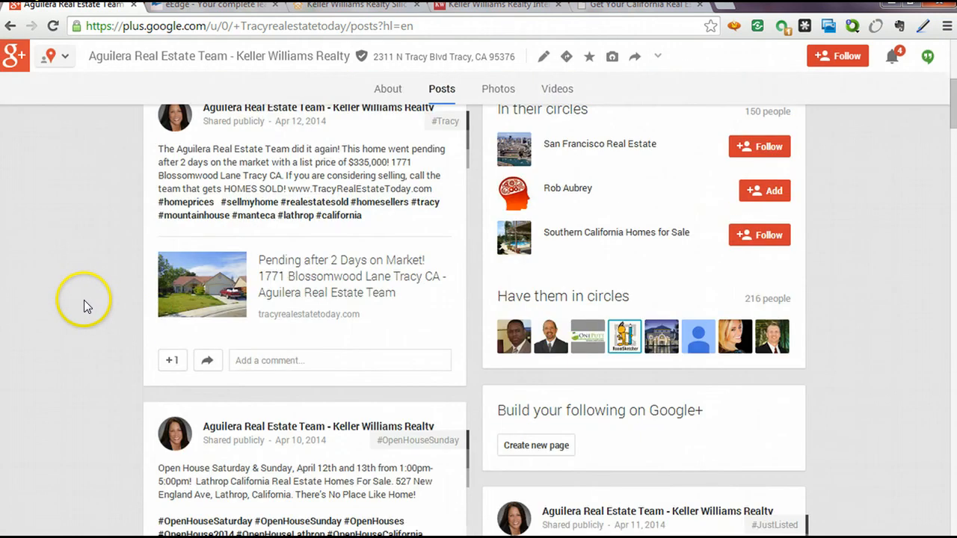
pyautogui.scroll(2, 81, 323)
pyautogui.scroll(3, 81, 319)
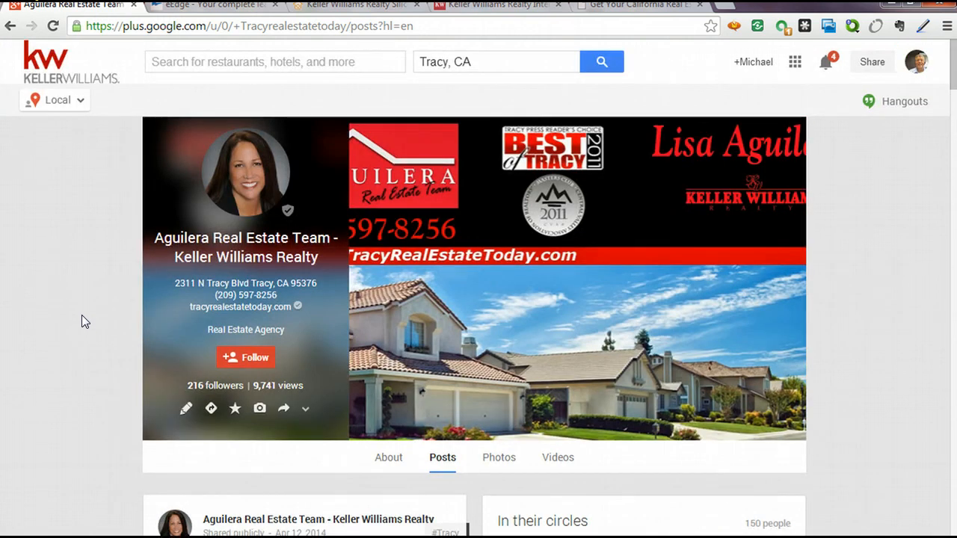
pyautogui.click(18, 26)
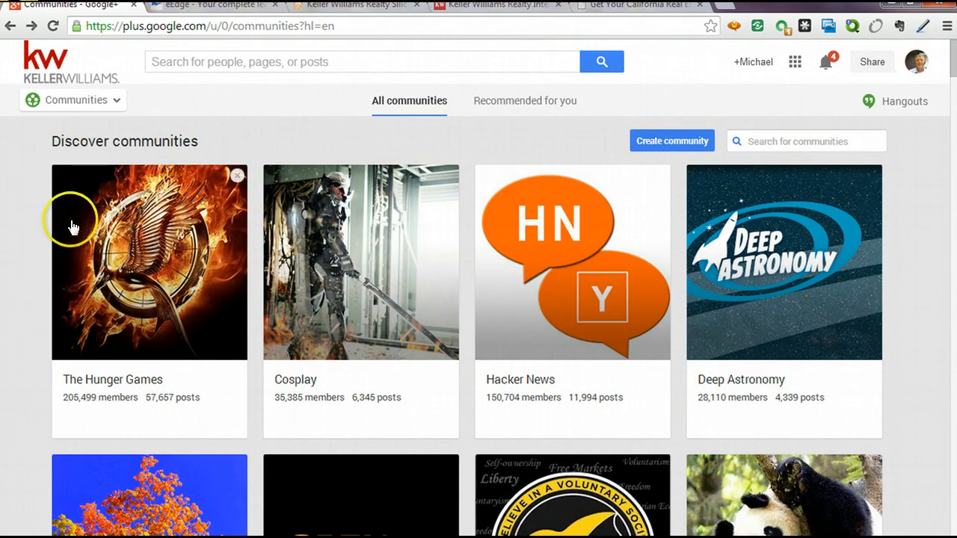
# Revisit the Aguilera Real Estate Team page, then switch to the dreclass.com tab.
pyautogui.click(36, 104)
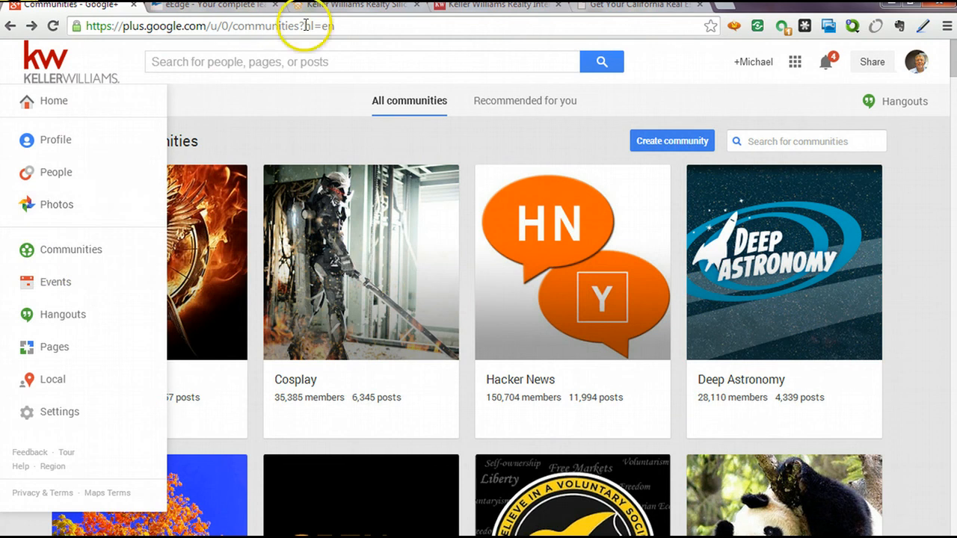
pyautogui.click(10, 26)
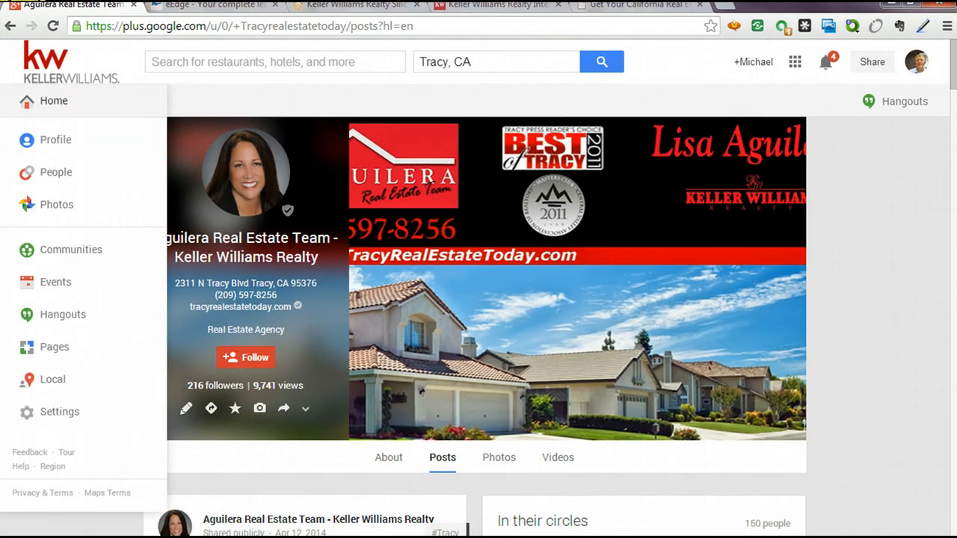
pyautogui.click(584, 295)
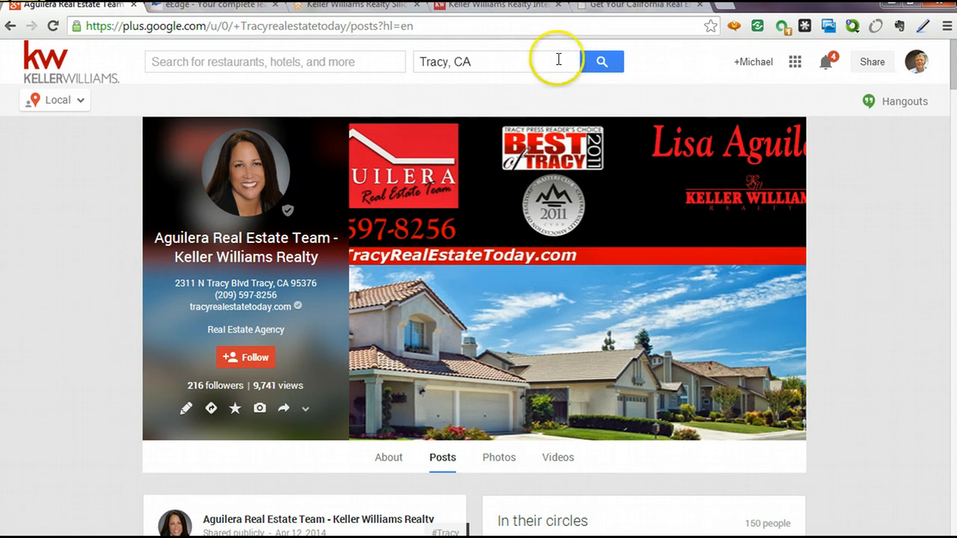
pyautogui.click(620, 7)
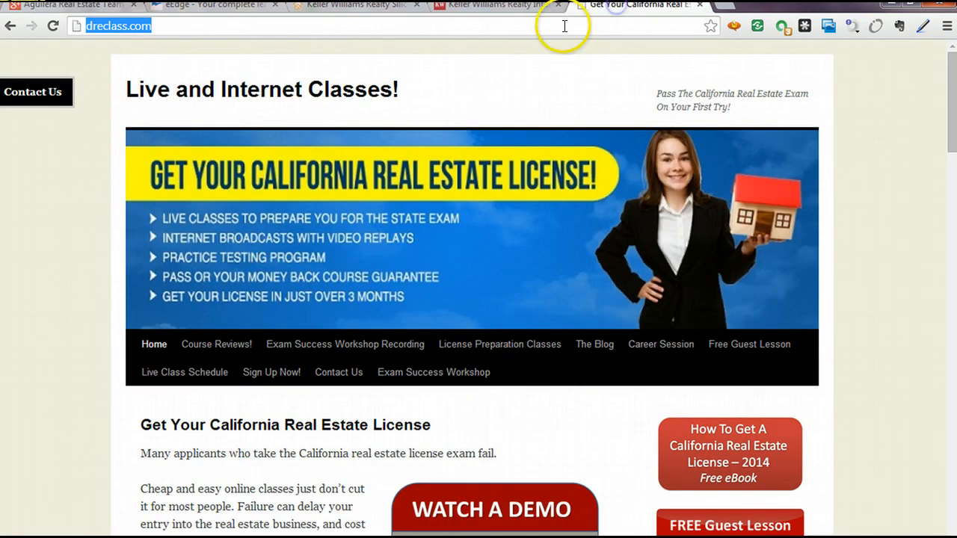
# Search Google for 'google plus page cover photo template'.
pyautogui.click(197, 25)
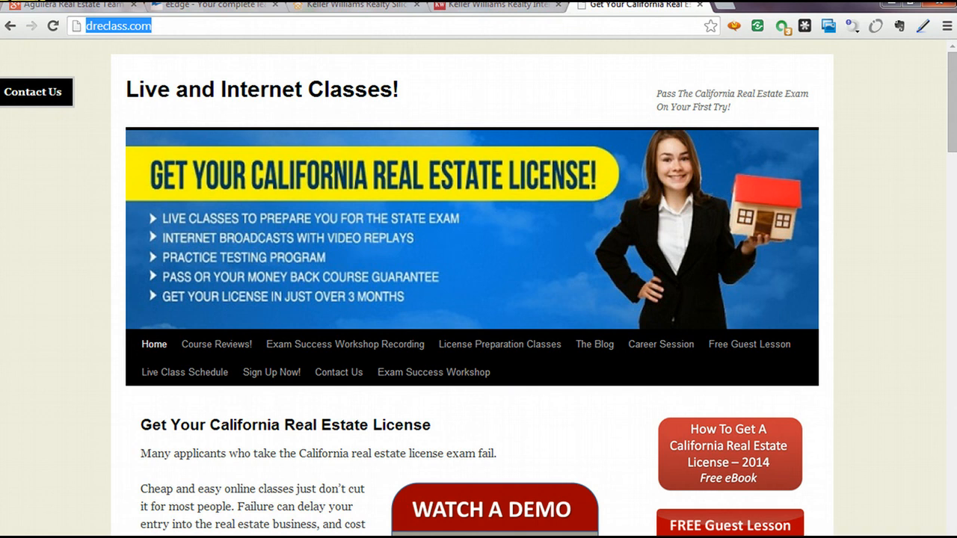
pyautogui.write('g')
pyautogui.write('oogle plus ')
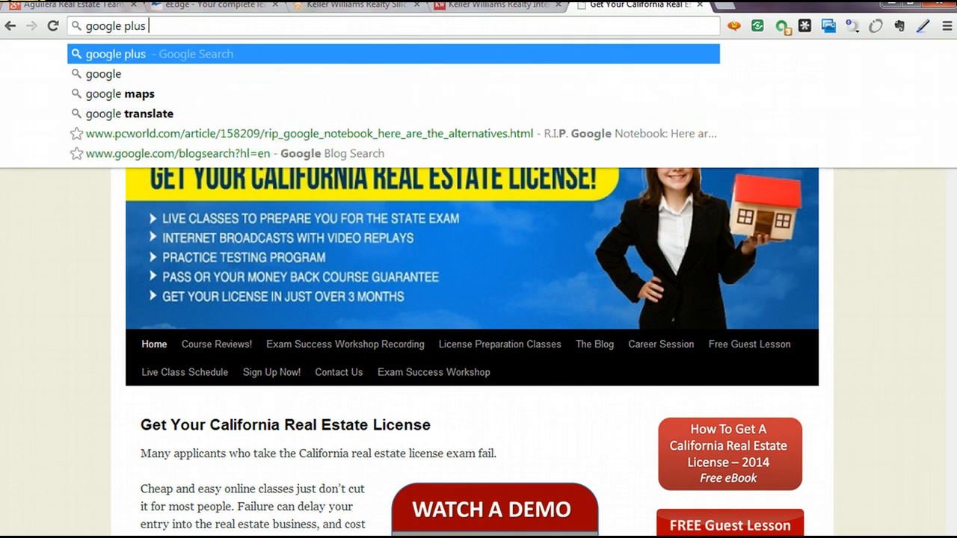
pyautogui.write('page')
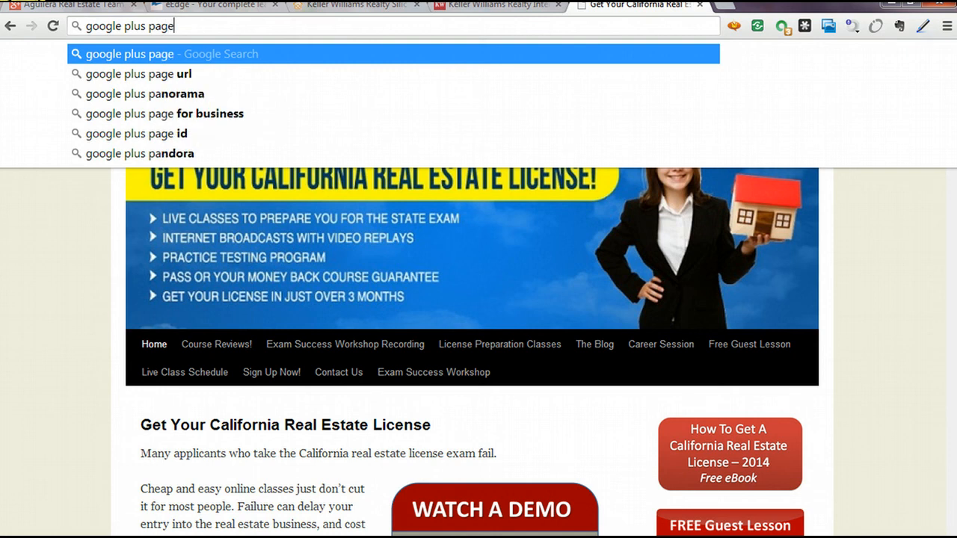
pyautogui.write(' cv')
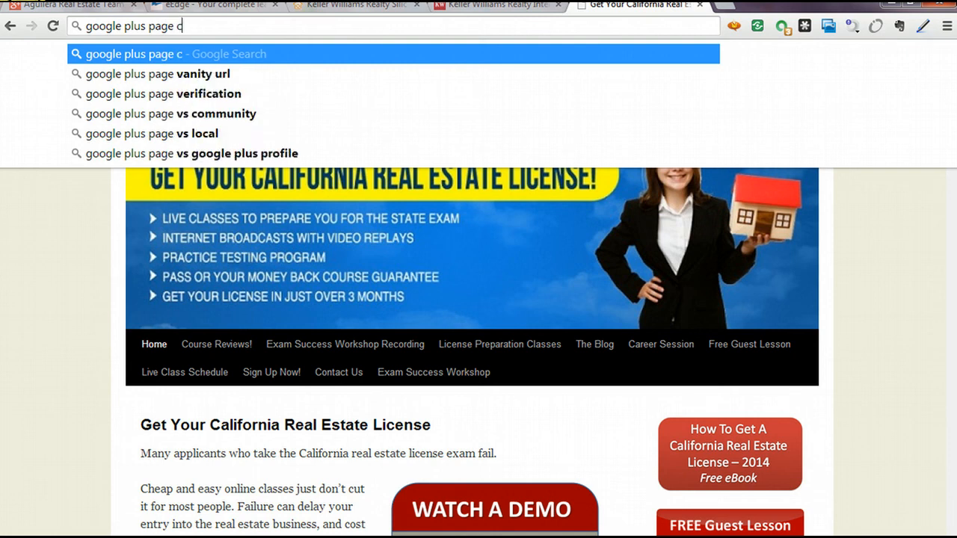
pyautogui.press('BackSpace')
pyautogui.write('cver phot')
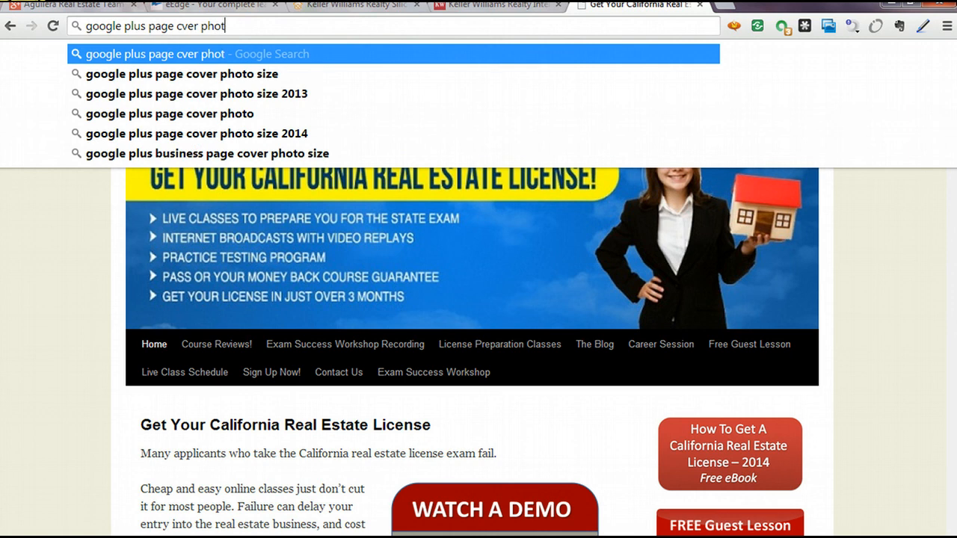
pyautogui.write('o template')
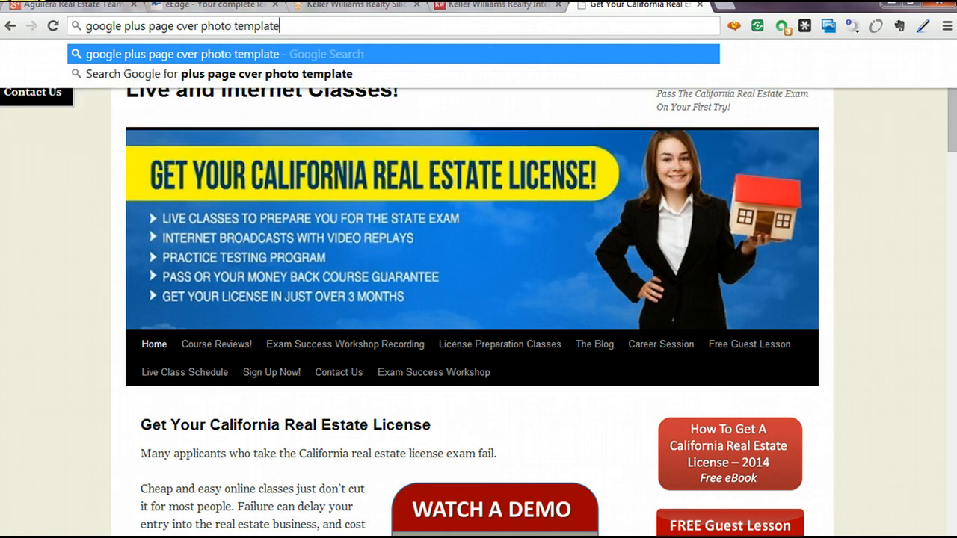
pyautogui.press('Return')
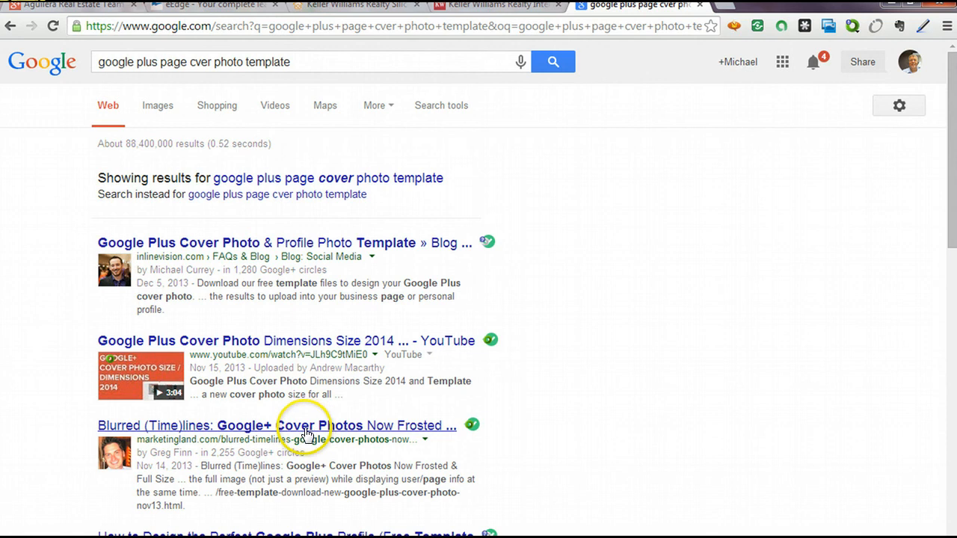
# Look over the template results and begin a new search typing 'pic'.
pyautogui.scroll(-3, 351, 384)
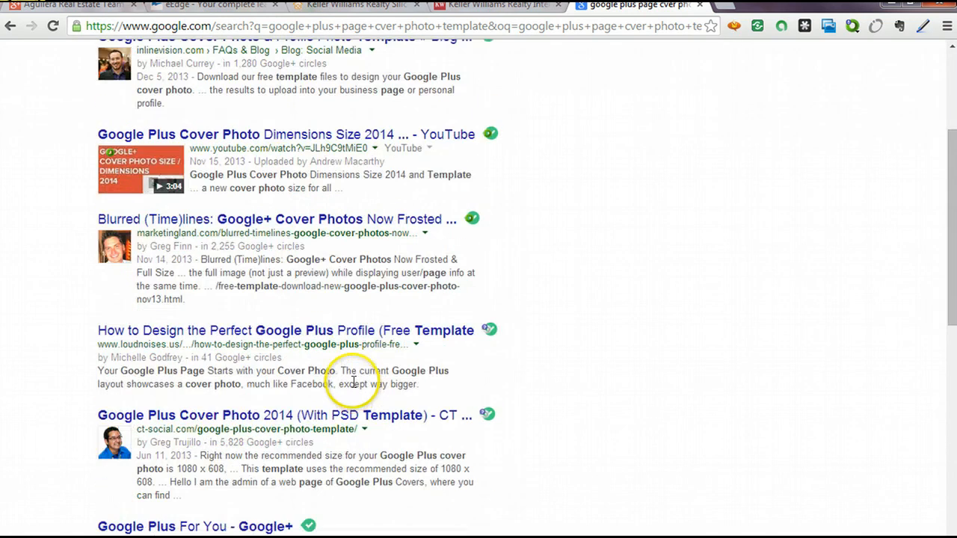
pyautogui.scroll(3, 351, 384)
pyautogui.click(484, 30)
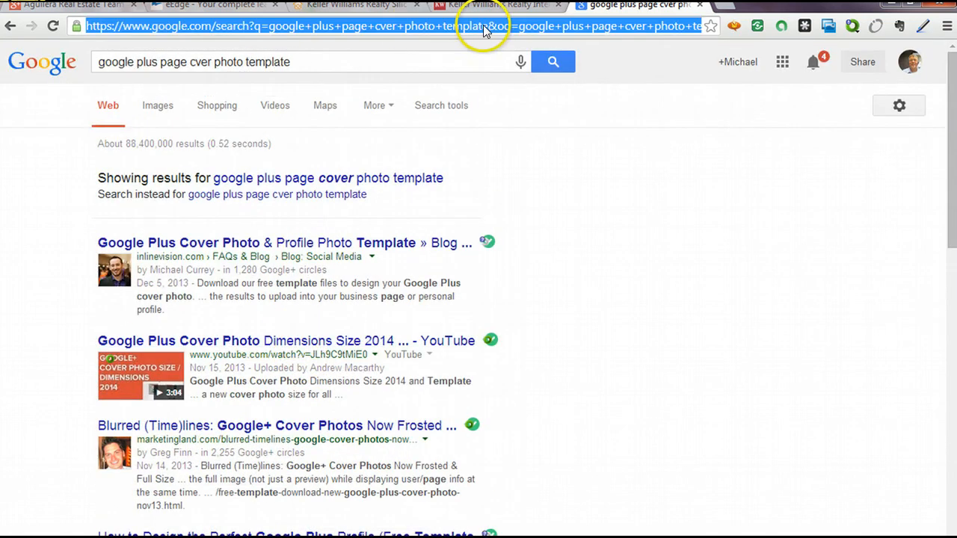
pyautogui.write('picmon')
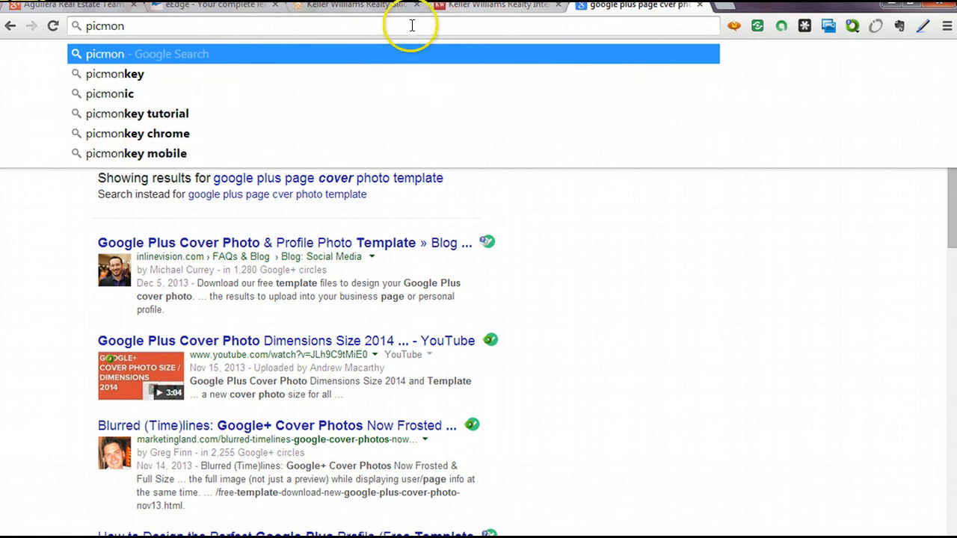
# Search for 'picmonkey' and open the 'Photo editor | PicMonkey' result.
pyautogui.click(232, 30)
pyautogui.write('k')
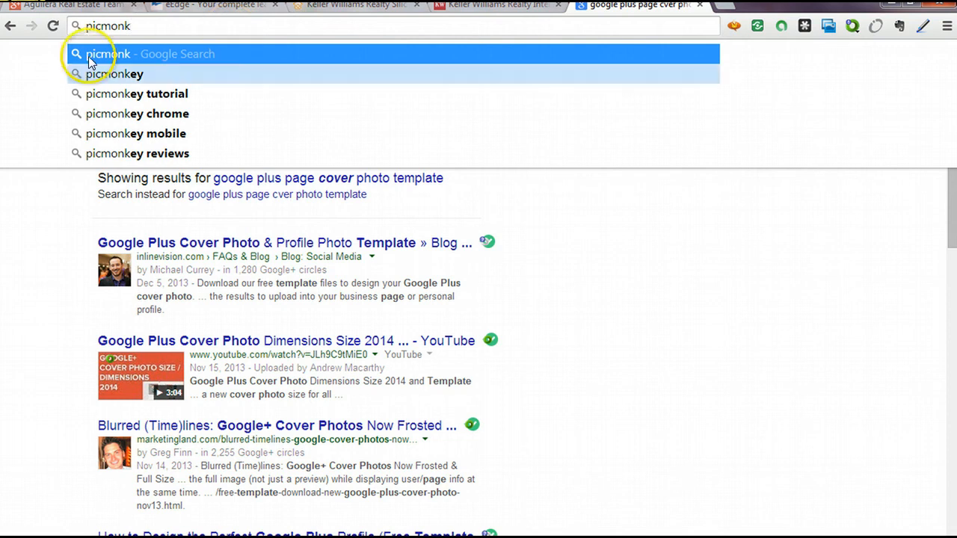
pyautogui.click(133, 74)
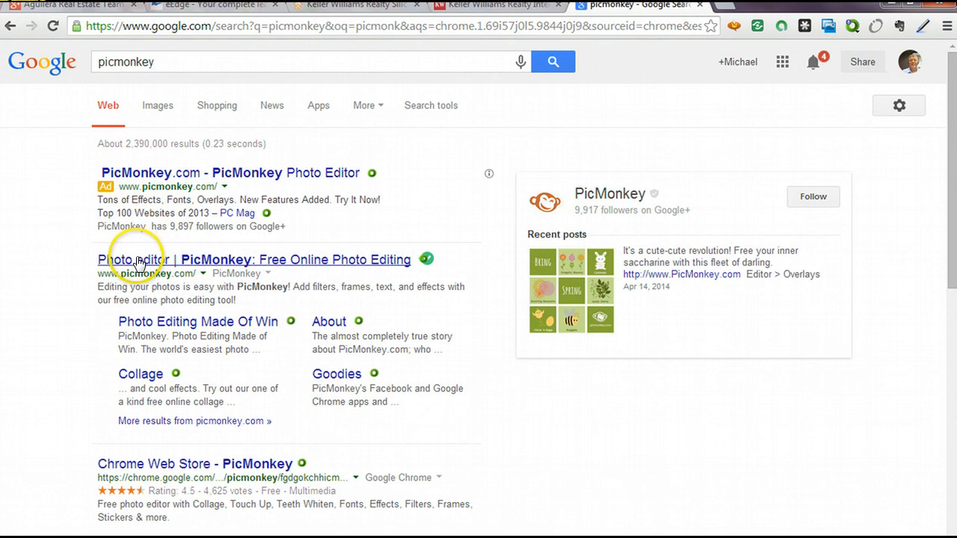
pyautogui.click(139, 261)
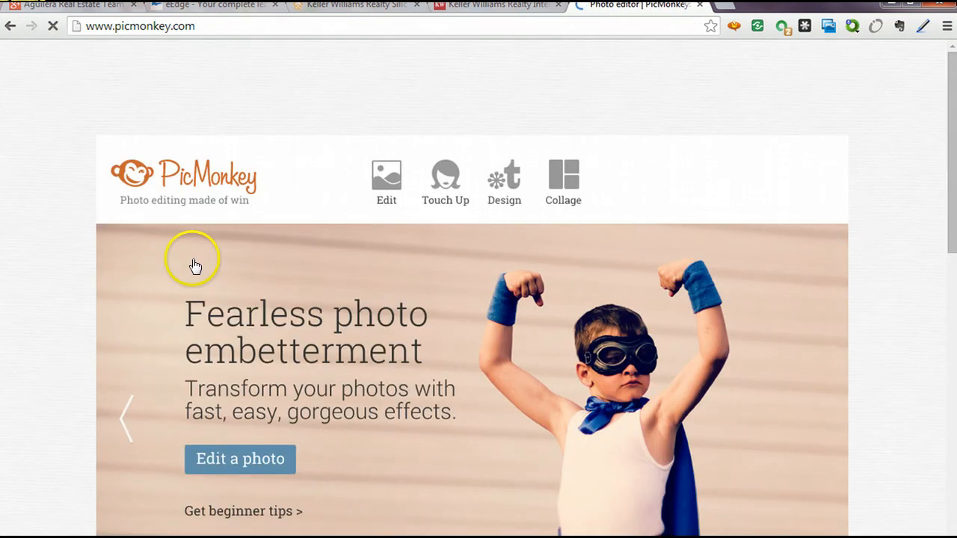
# Try PicMonkey's Collage from Computer, cancel the file picker, then view the Design canvas sizes.
pyautogui.click(566, 183)
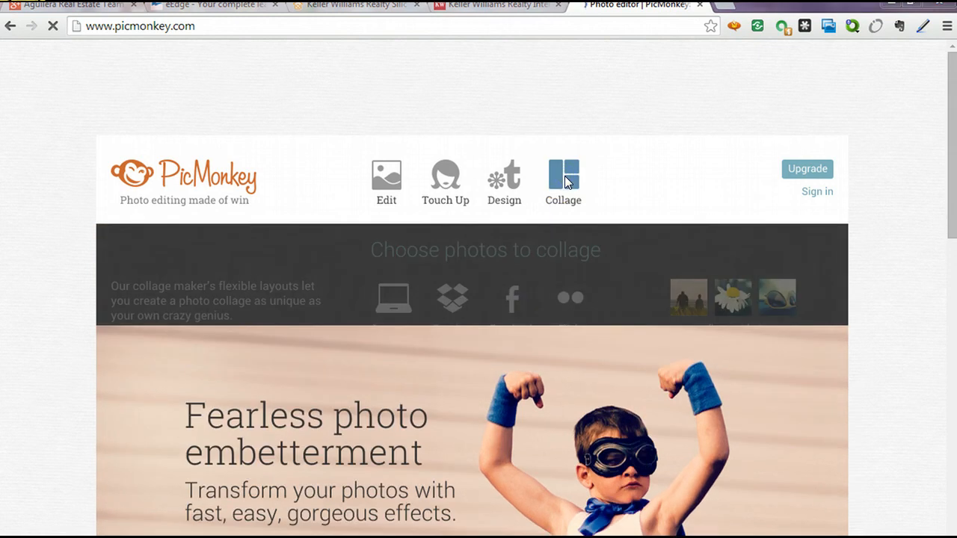
pyautogui.click(566, 183)
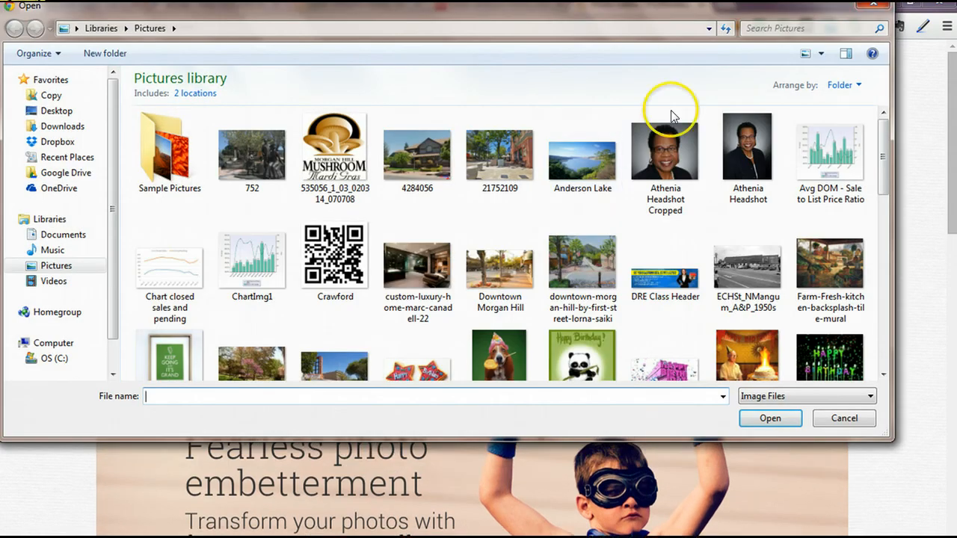
pyautogui.click(876, 9)
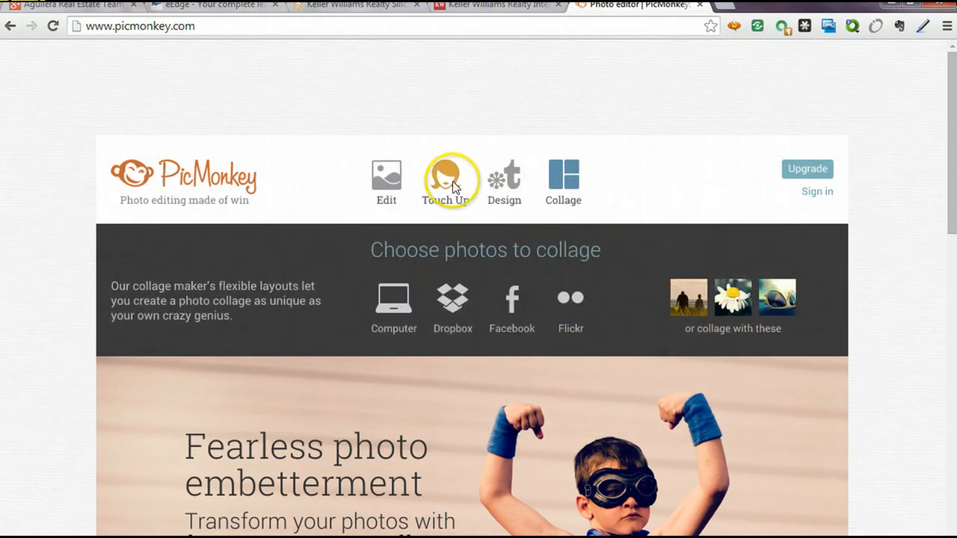
pyautogui.click(502, 188)
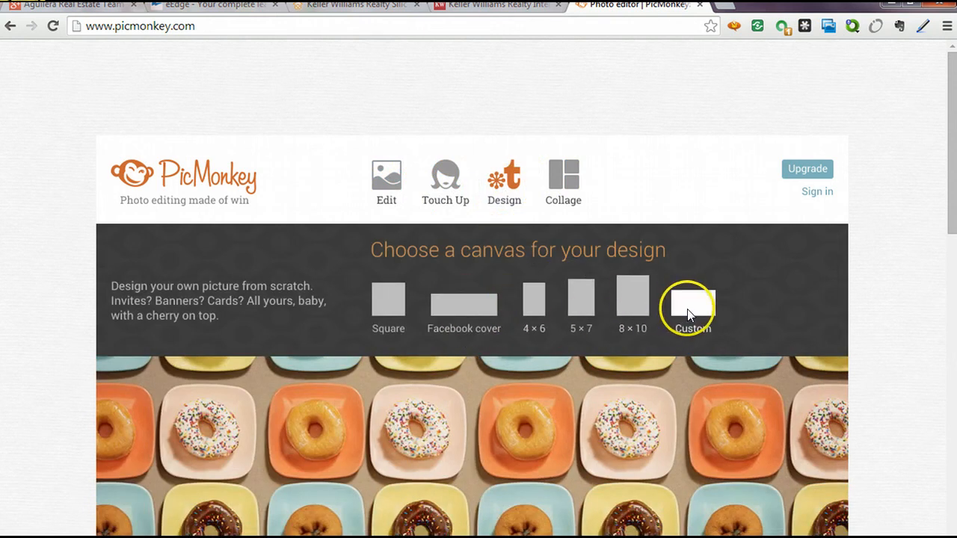
pyautogui.scroll(-2, 351, 276)
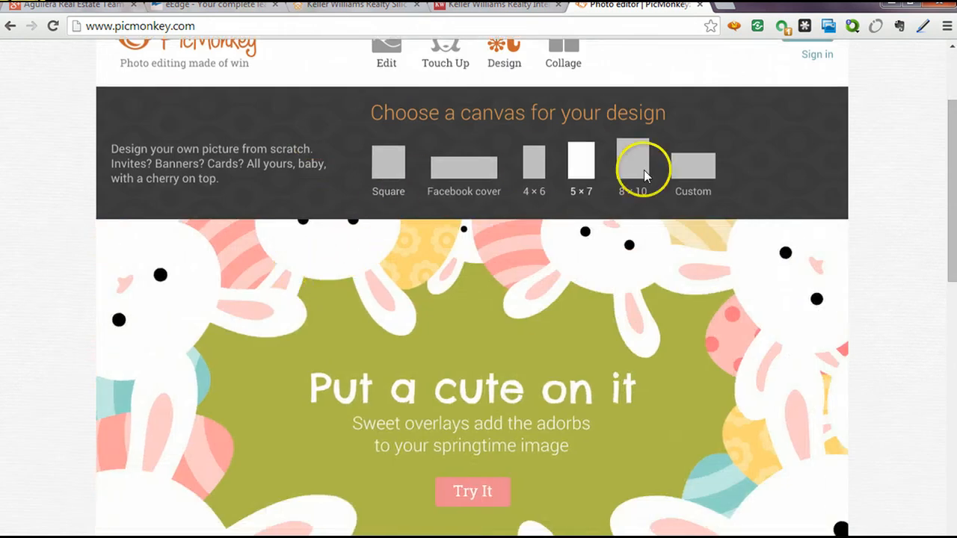
pyautogui.scroll(-5, 711, 167)
# Search Google for 'google+ cover photo template' using the suggestion.
pyautogui.scroll(5, 691, 164)
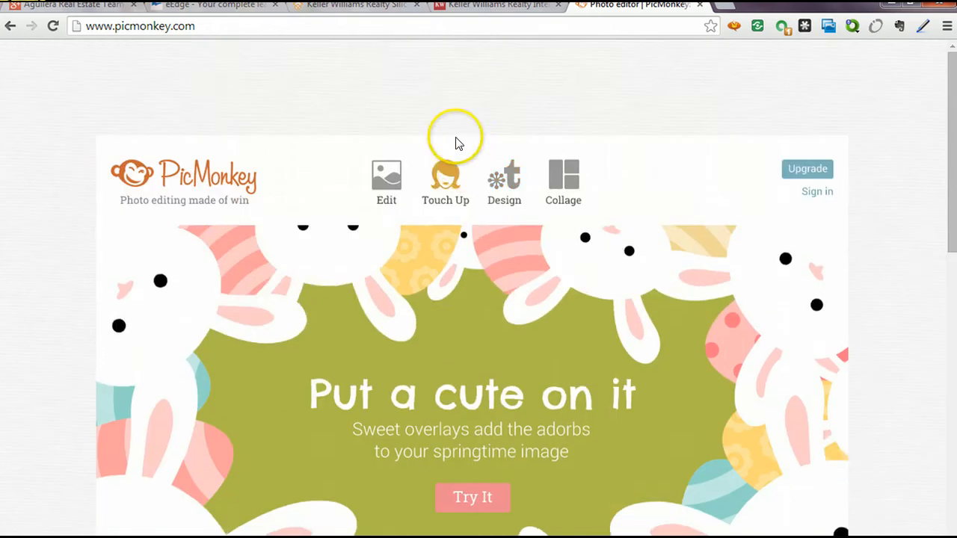
pyautogui.click(228, 26)
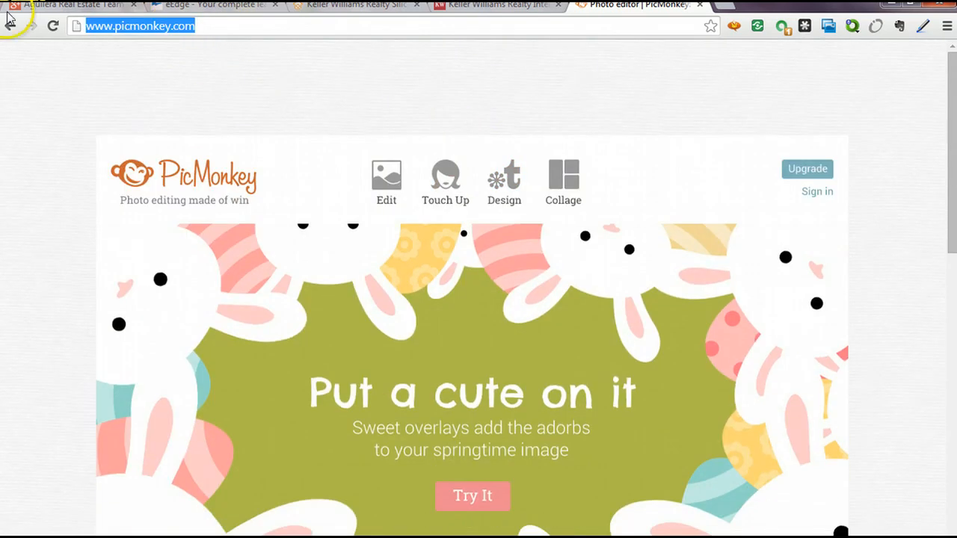
pyautogui.write('goog')
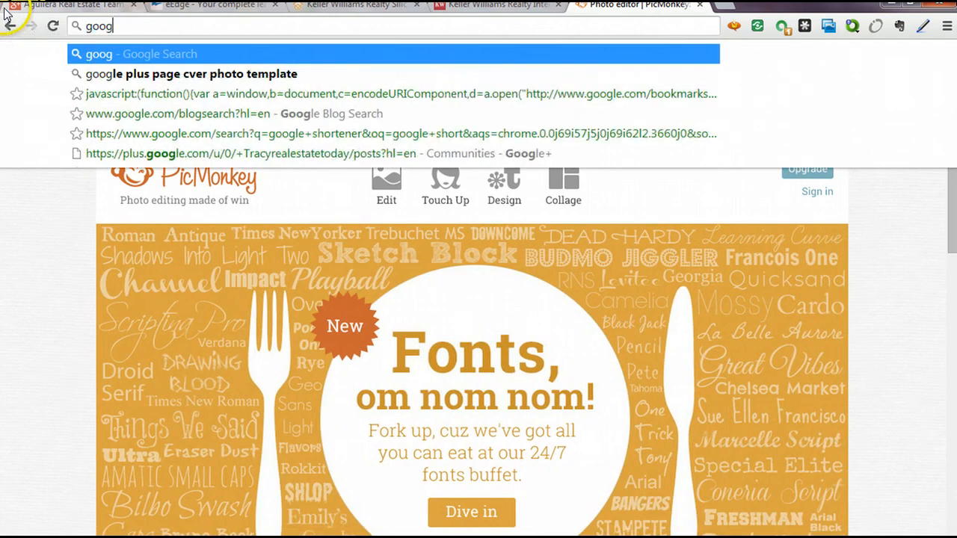
pyautogui.write('le ')
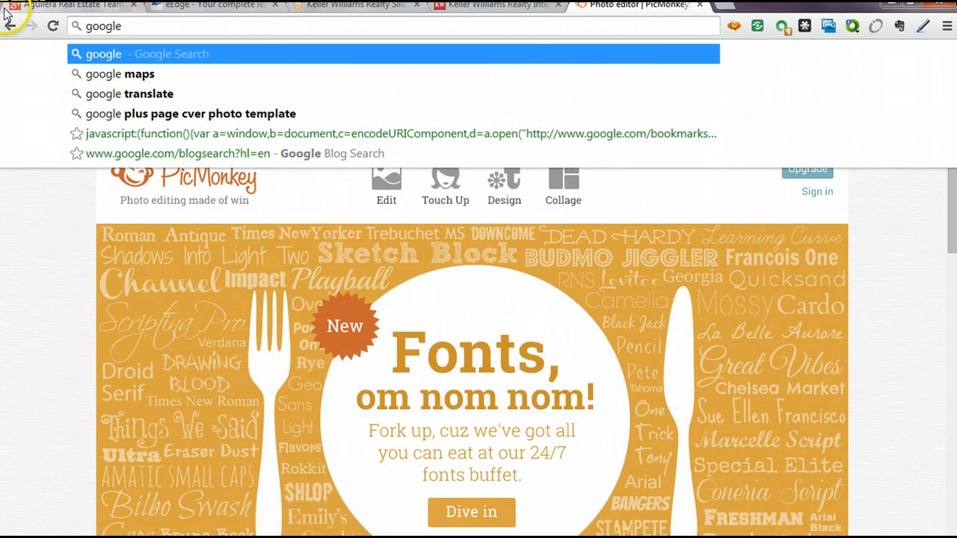
pyautogui.write('cover phont')
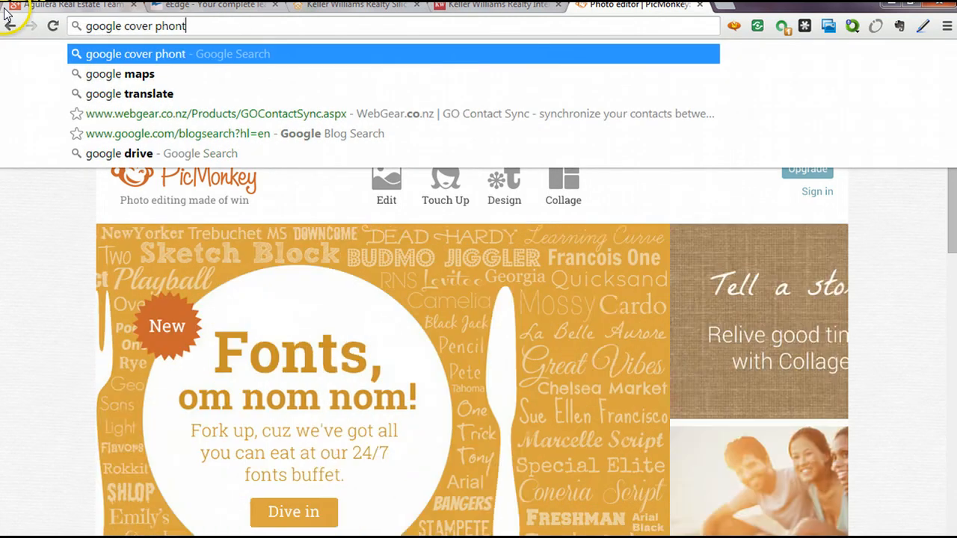
pyautogui.write('o templa')
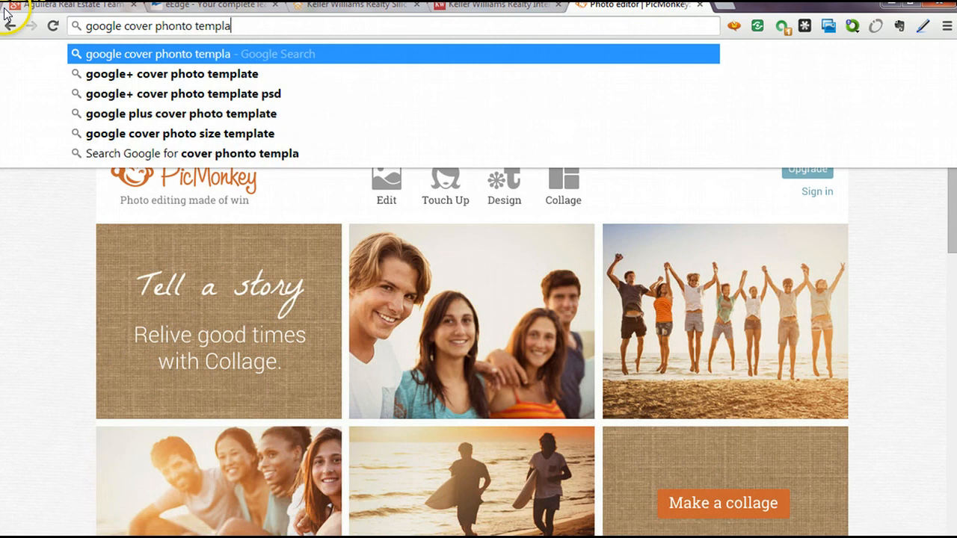
pyautogui.write('t')
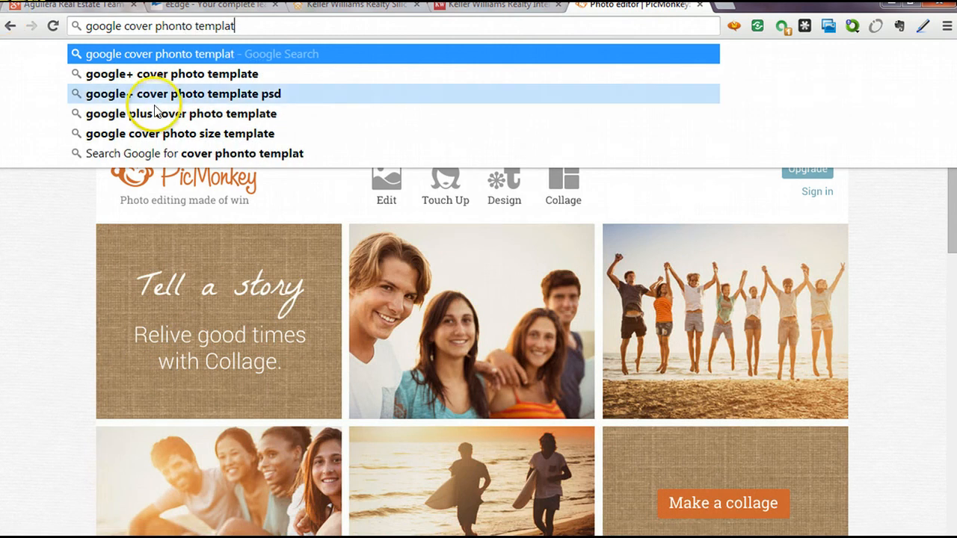
pyautogui.click(188, 74)
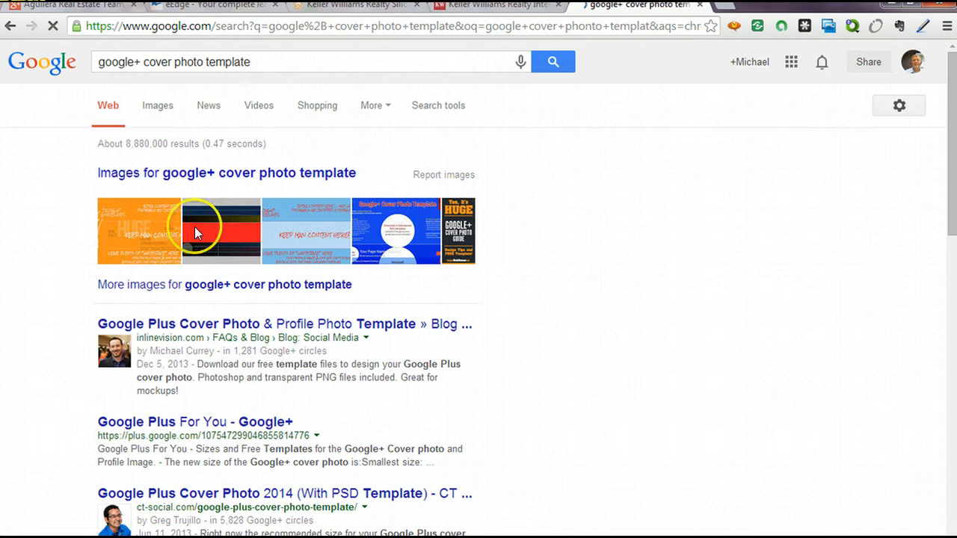
# Read the inlineVision cover photo template post, then return to the Aguilera Real Estate Team Google+ tab.
pyautogui.click(278, 327)
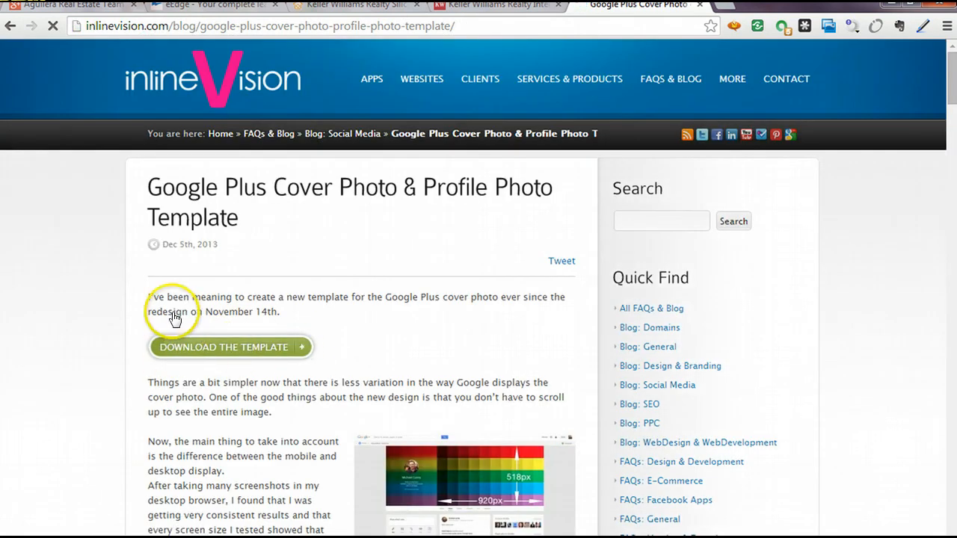
pyautogui.scroll(-2, 852, 273)
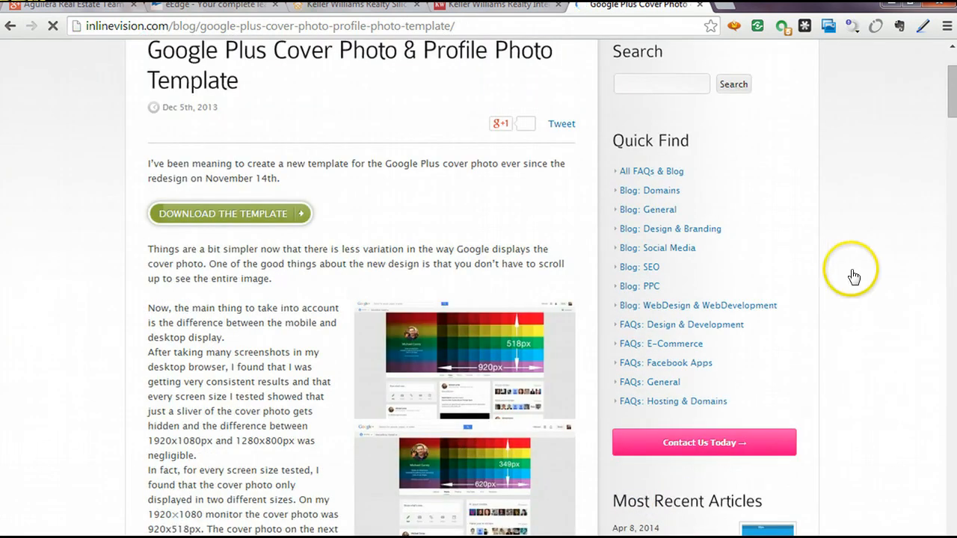
pyautogui.scroll(-1, 951, 91)
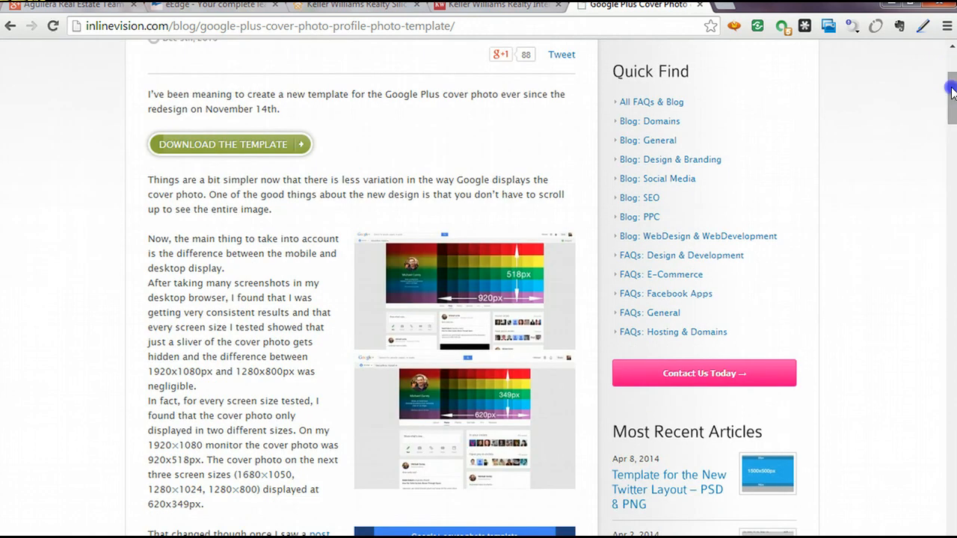
pyautogui.scroll(-1, 951, 91)
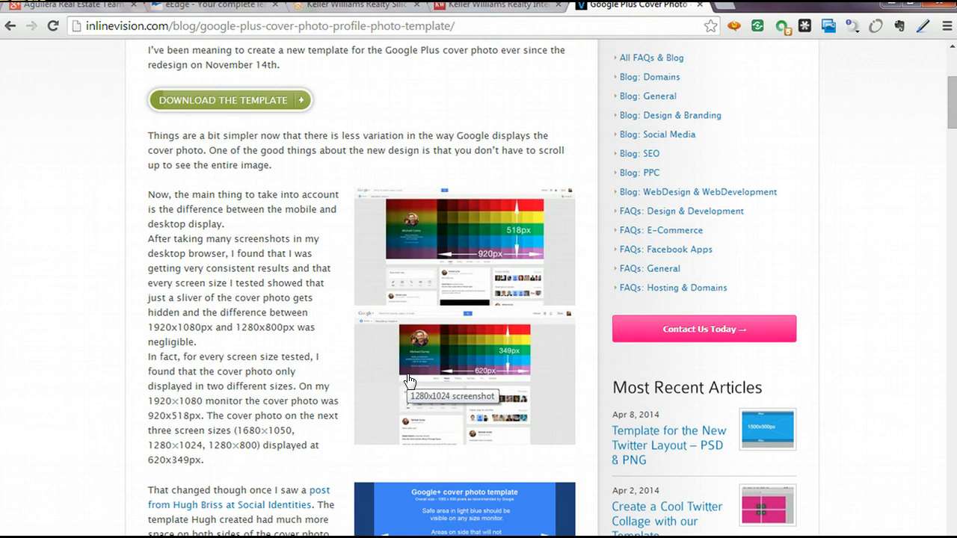
pyautogui.scroll(-9, 224, 273)
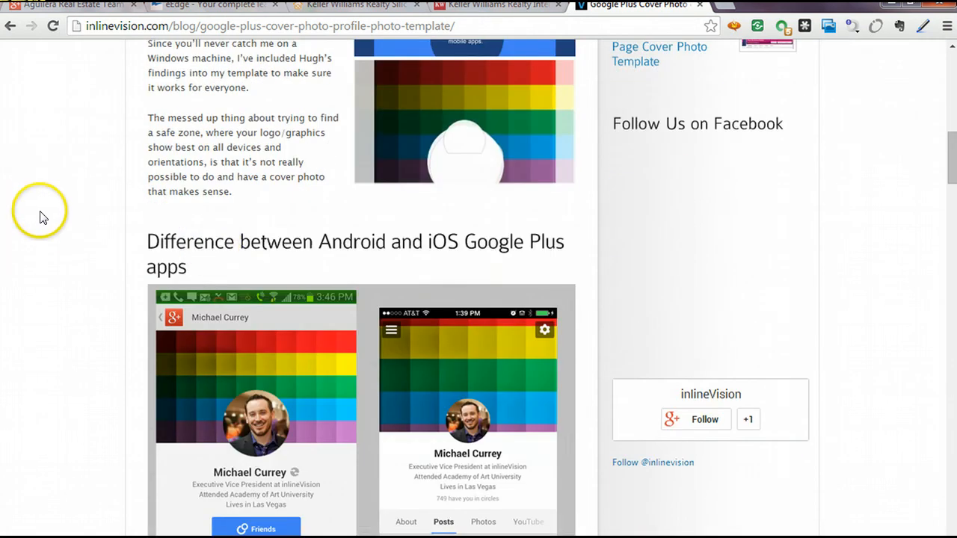
pyautogui.scroll(-5, 38, 214)
pyautogui.scroll(4, 38, 214)
pyautogui.scroll(12, 47, 225)
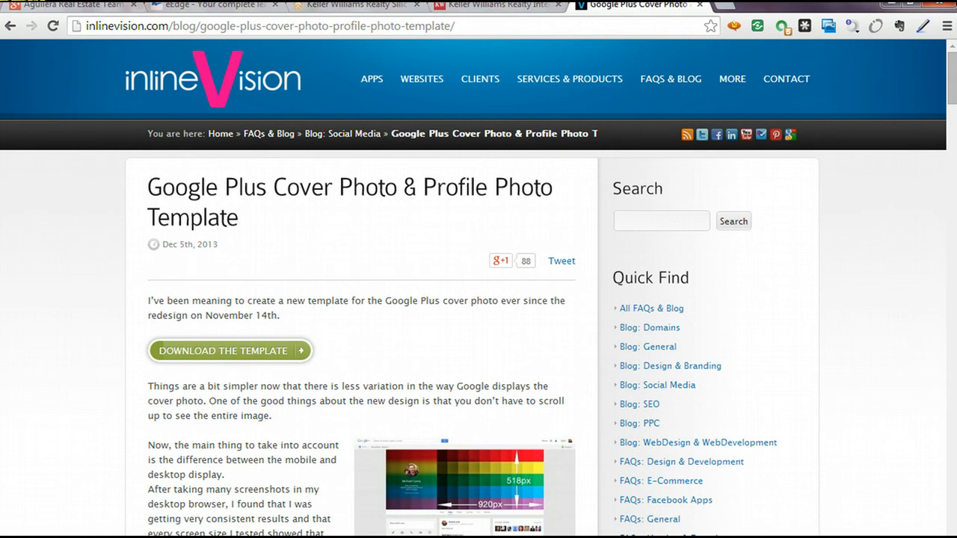
pyautogui.click(67, 9)
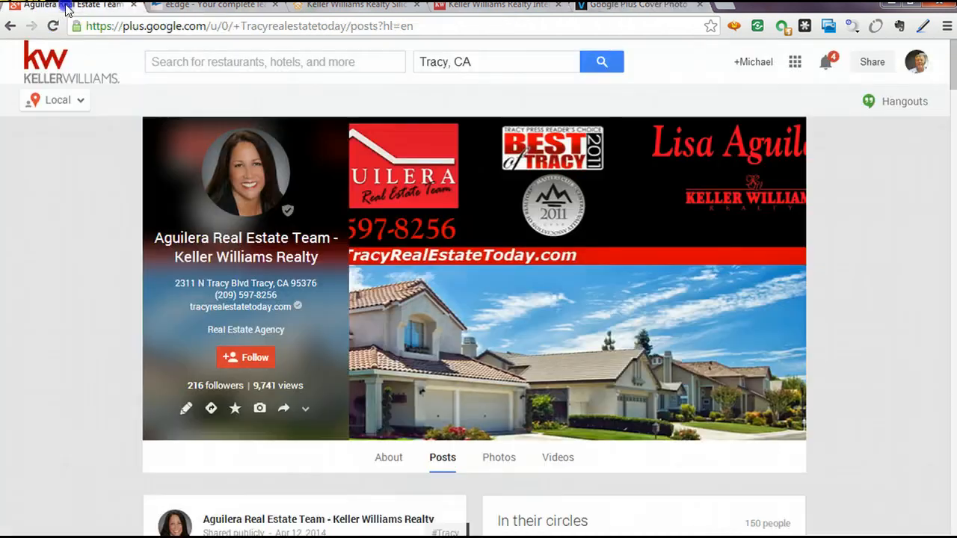
# Visit the Google+ home stream, then launch YouTube from the Google apps menu.
pyautogui.moveTo(43, 97)
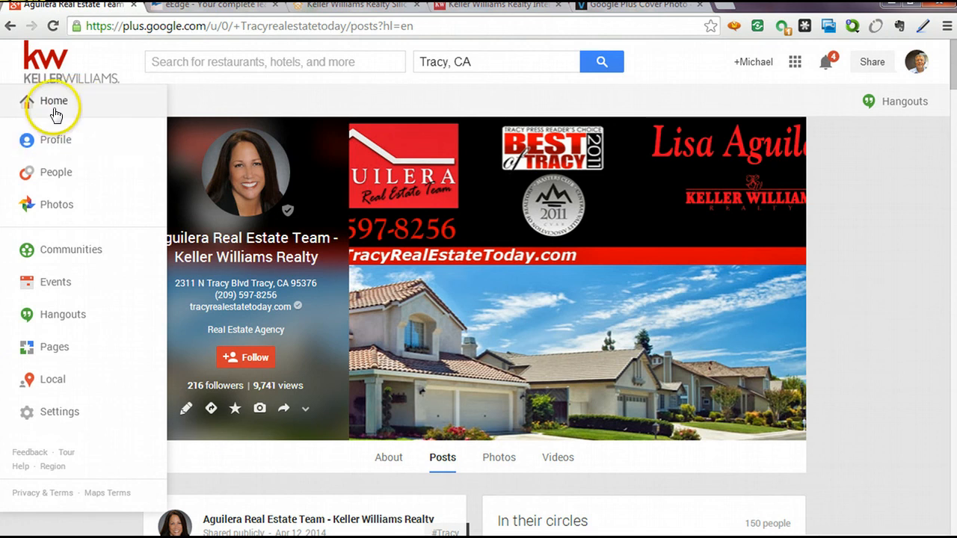
pyautogui.click(55, 112)
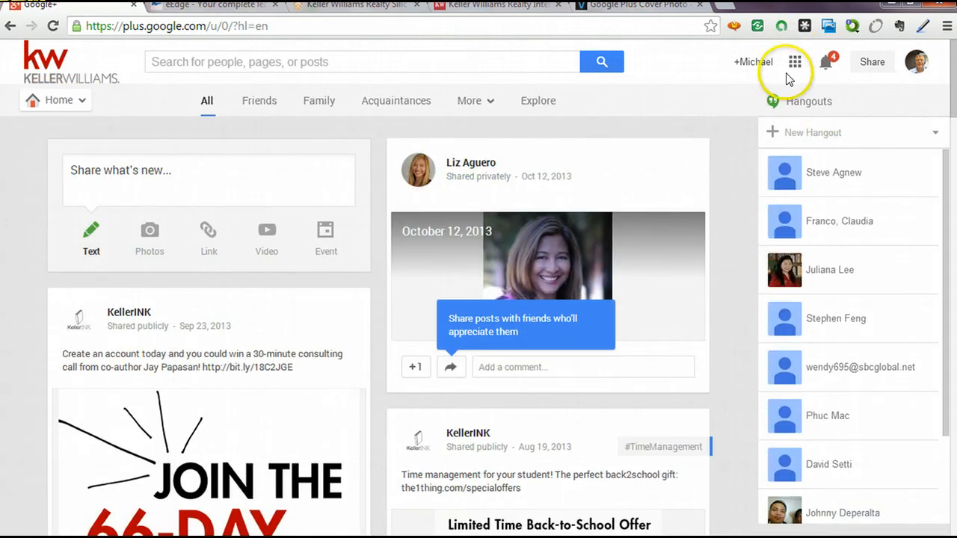
pyautogui.click(794, 62)
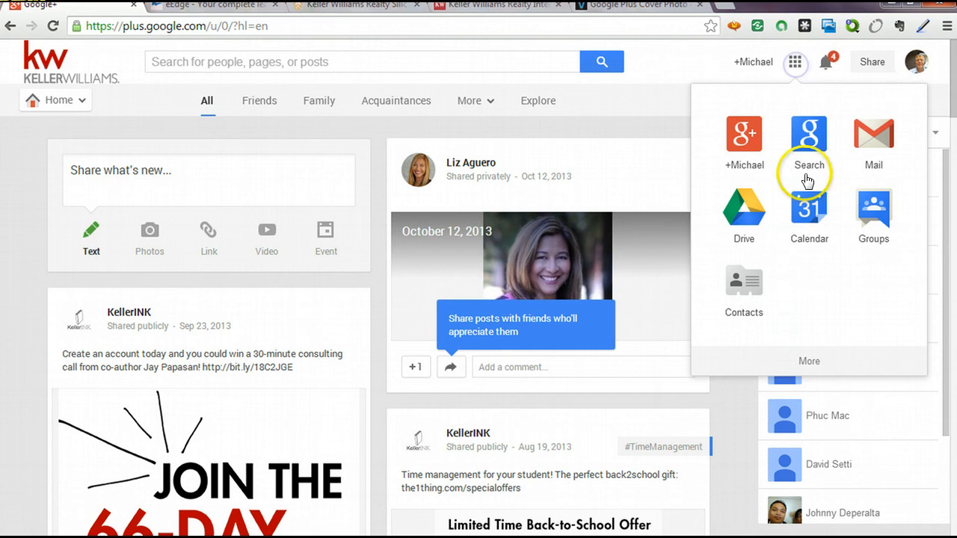
pyautogui.click(800, 363)
pyautogui.click(806, 135)
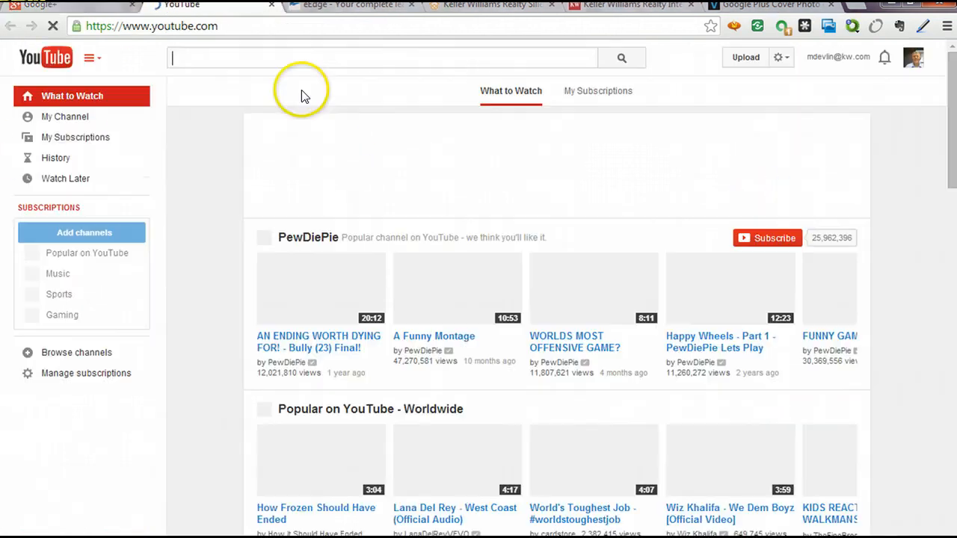
# Create a YouTube channel with the Google profile, view it, and return to Google+.
pyautogui.click(67, 116)
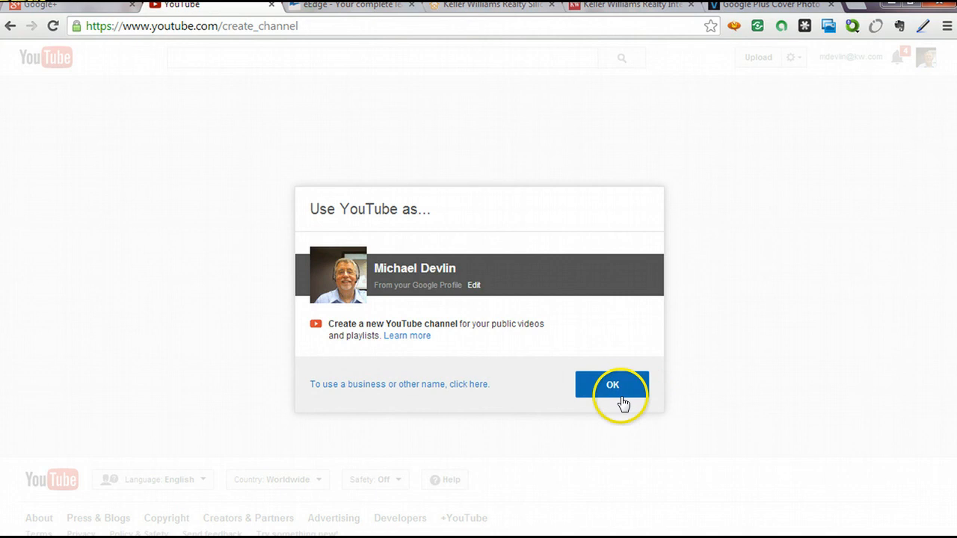
pyautogui.click(613, 388)
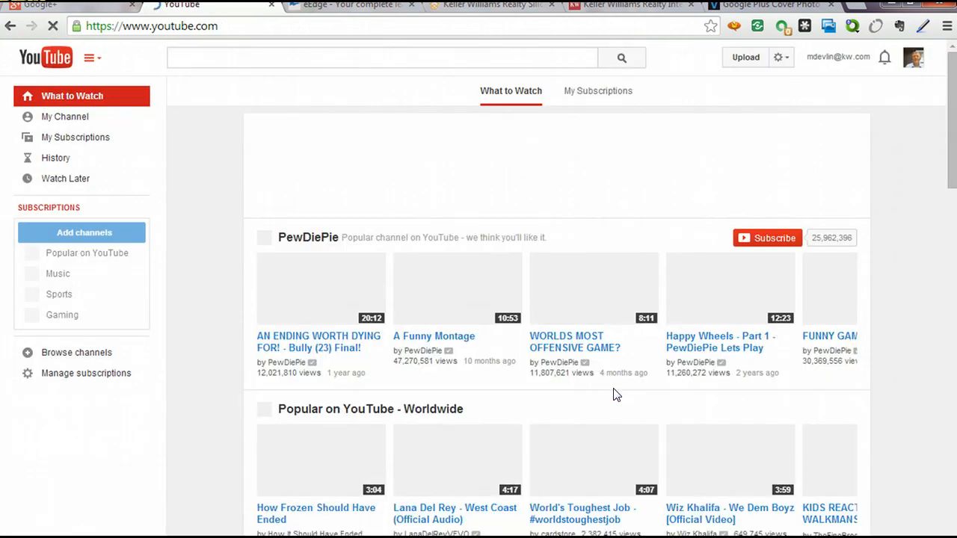
pyautogui.click(60, 120)
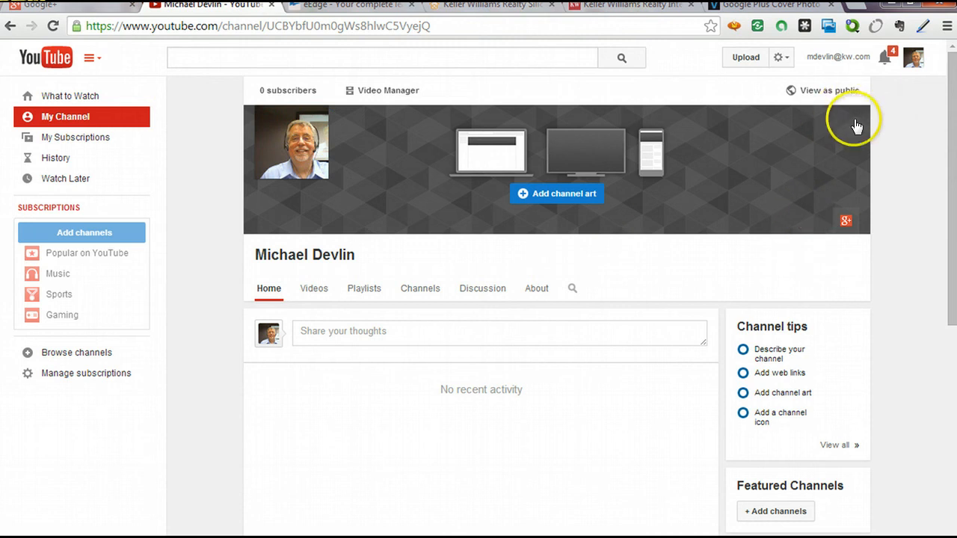
pyautogui.click(56, 9)
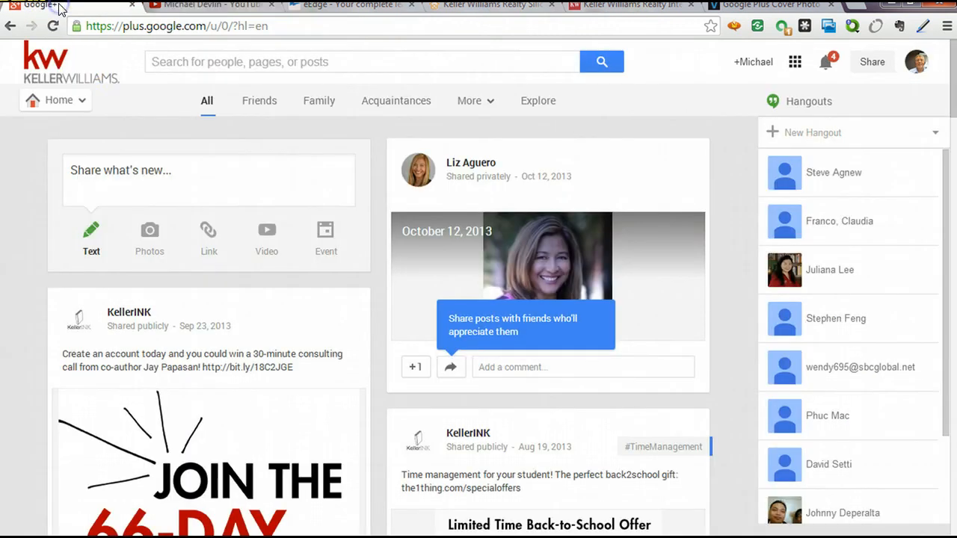
# View your Google+ profile, then go back to the inlineVision cover template article.
pyautogui.moveTo(37, 97)
pyautogui.click(41, 139)
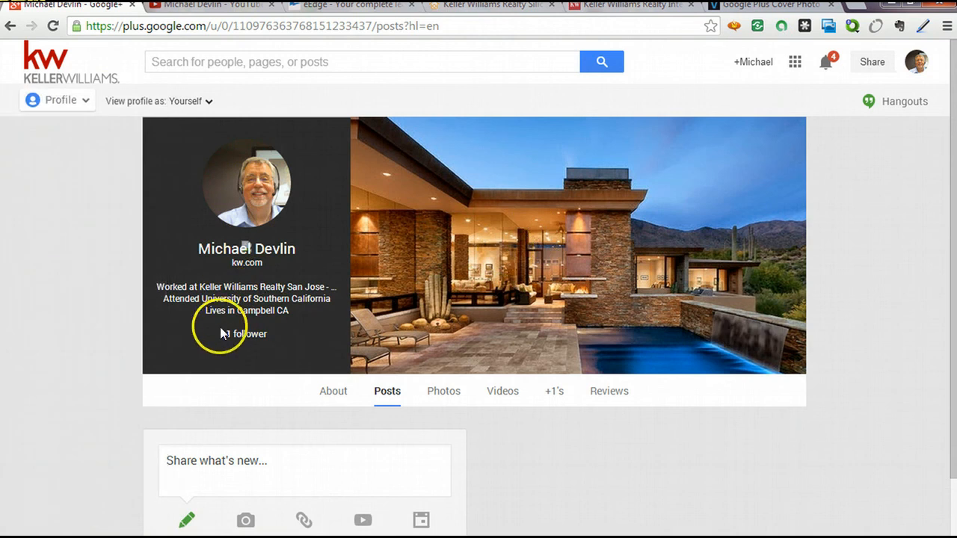
pyautogui.click(761, 6)
pyautogui.scroll(-3, 150, 269)
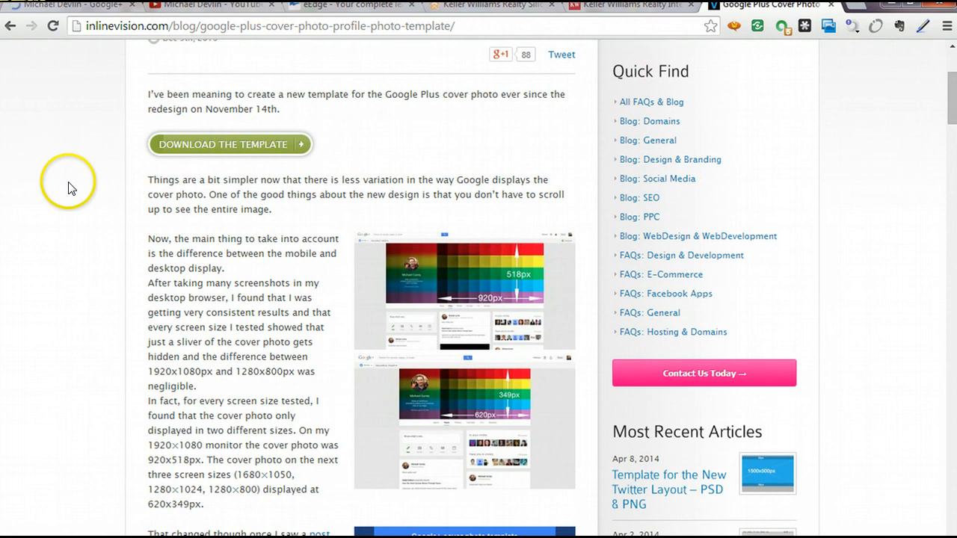
pyautogui.scroll(-5, 68, 187)
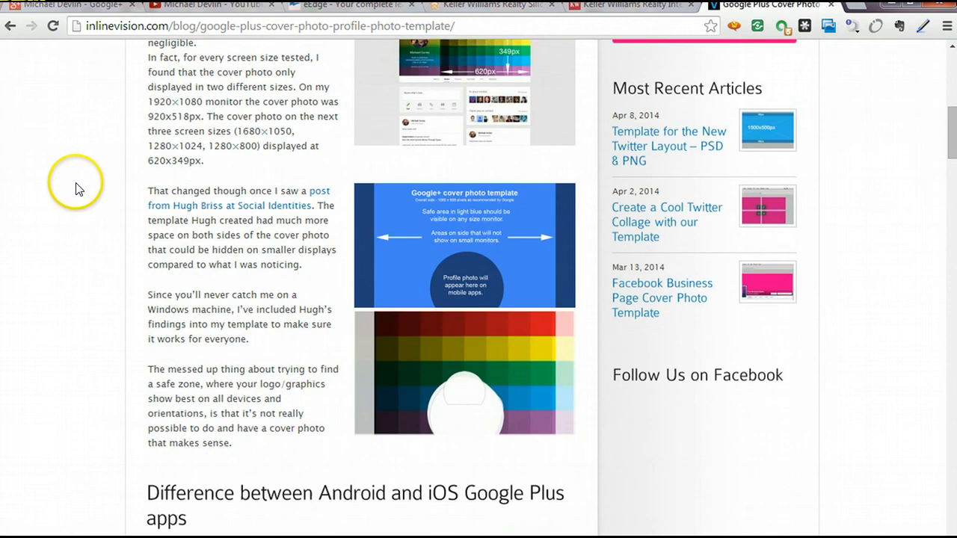
pyautogui.scroll(6, 76, 189)
pyautogui.scroll(2, 72, 193)
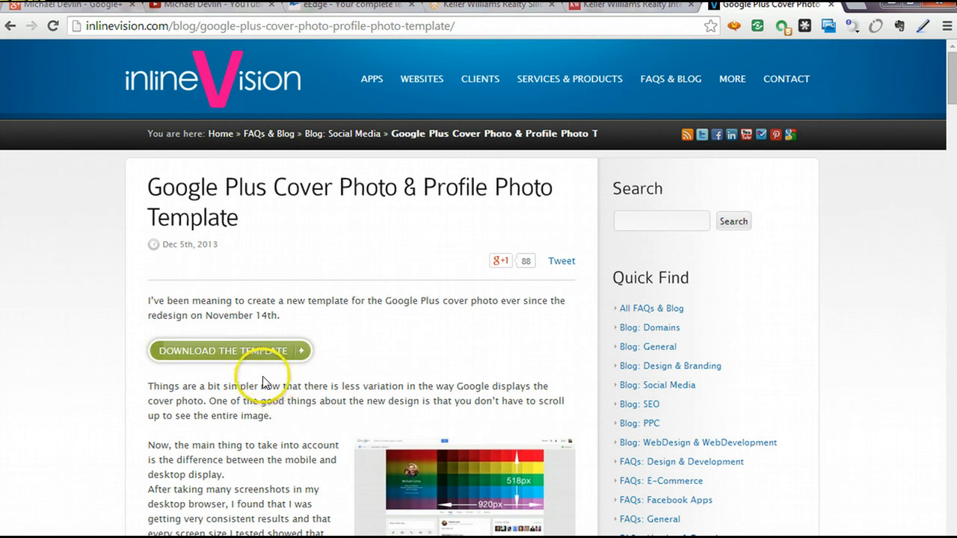
# Request the free inlineVision template with the saved e-mail address, accepting the privacy policy and terms.
pyautogui.click(257, 350)
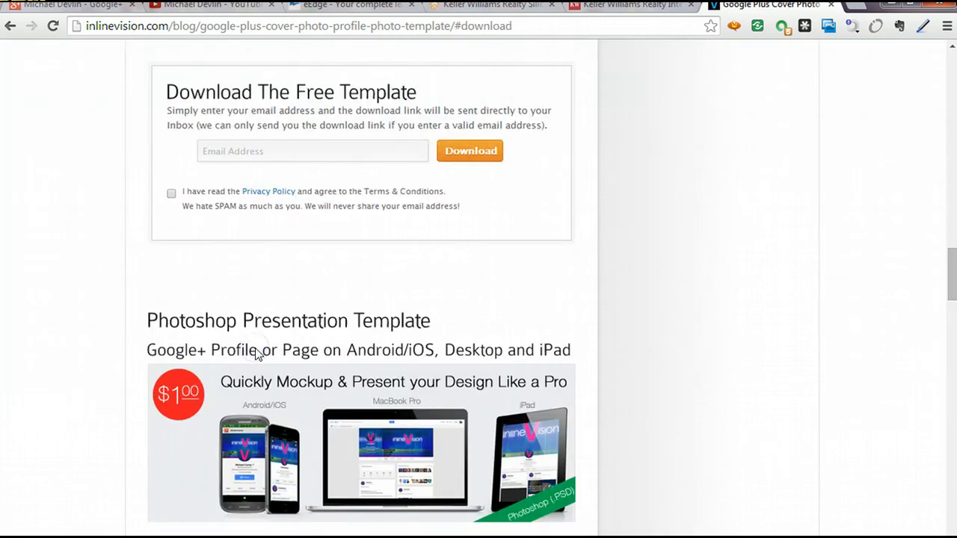
pyautogui.click(305, 159)
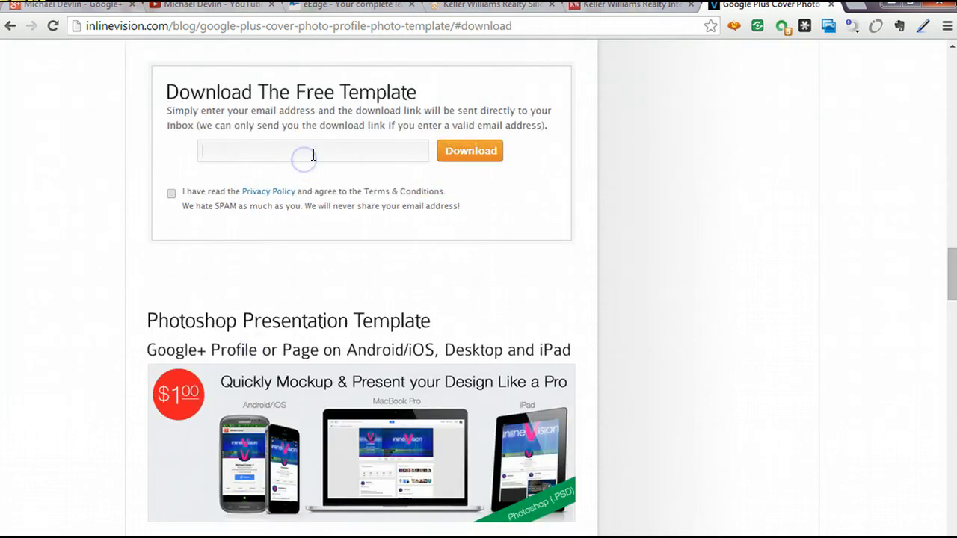
pyautogui.click(805, 27)
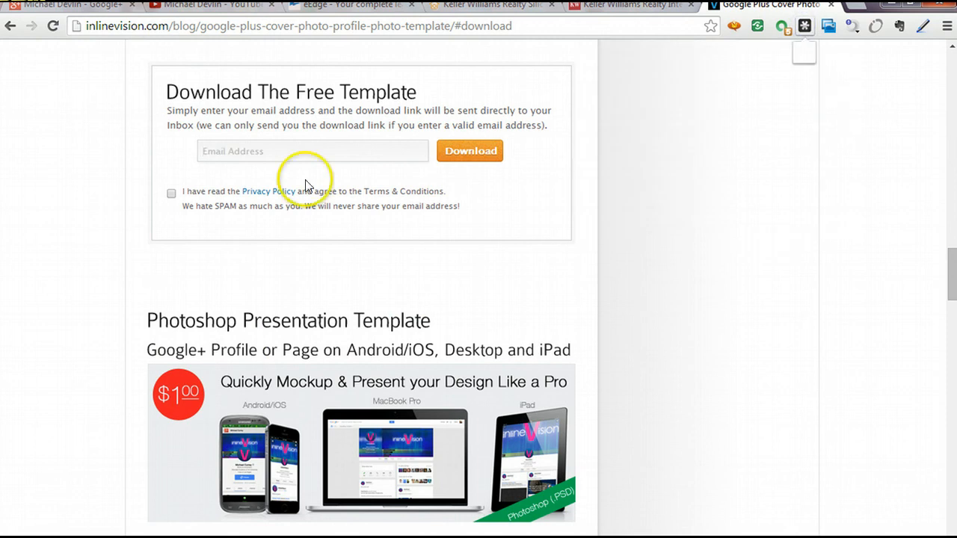
pyautogui.click(331, 154)
pyautogui.click(309, 174)
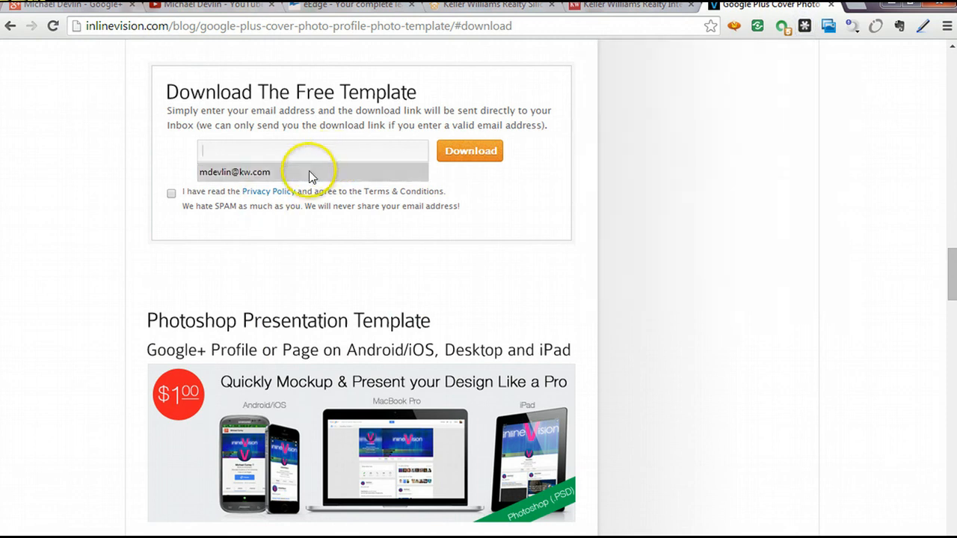
pyautogui.click(174, 194)
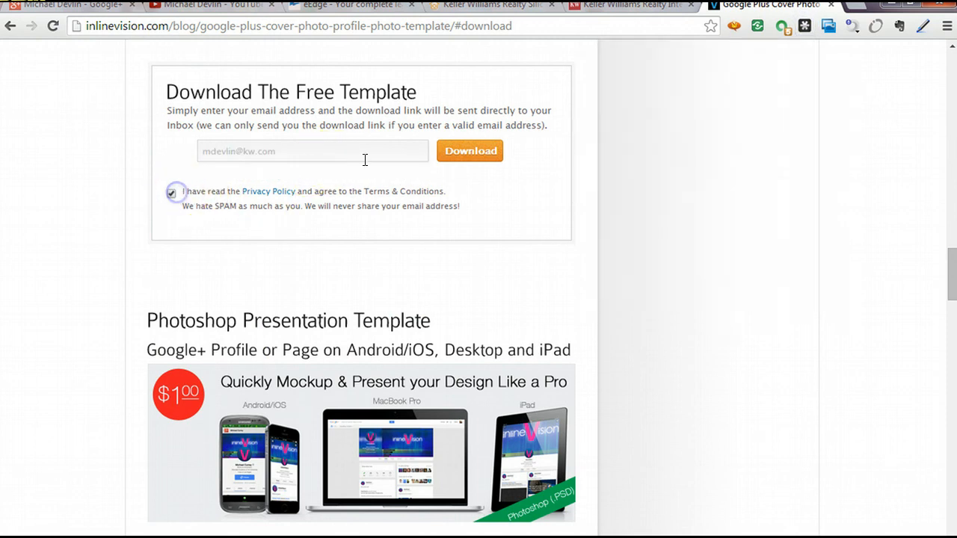
pyautogui.click(483, 153)
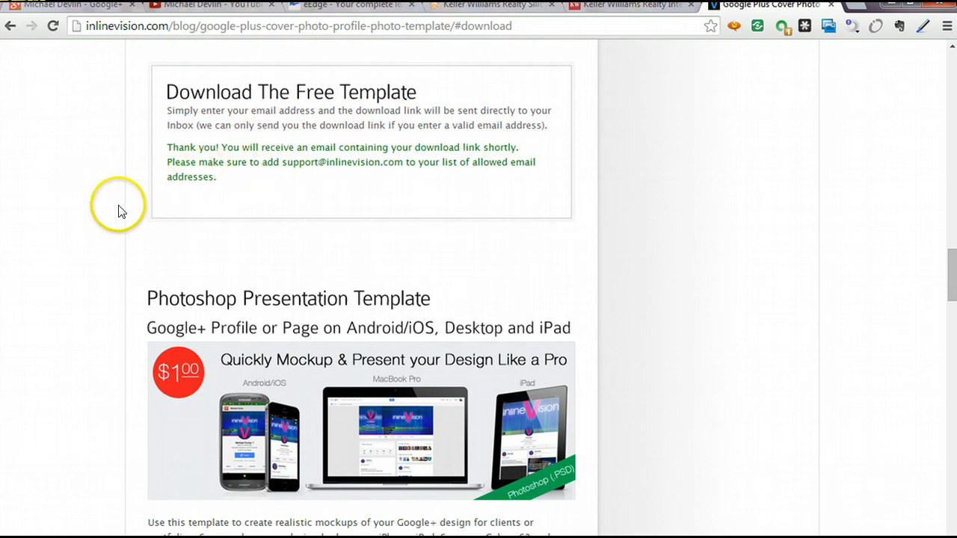
pyautogui.scroll(5, 117, 210)
pyautogui.scroll(15, 116, 221)
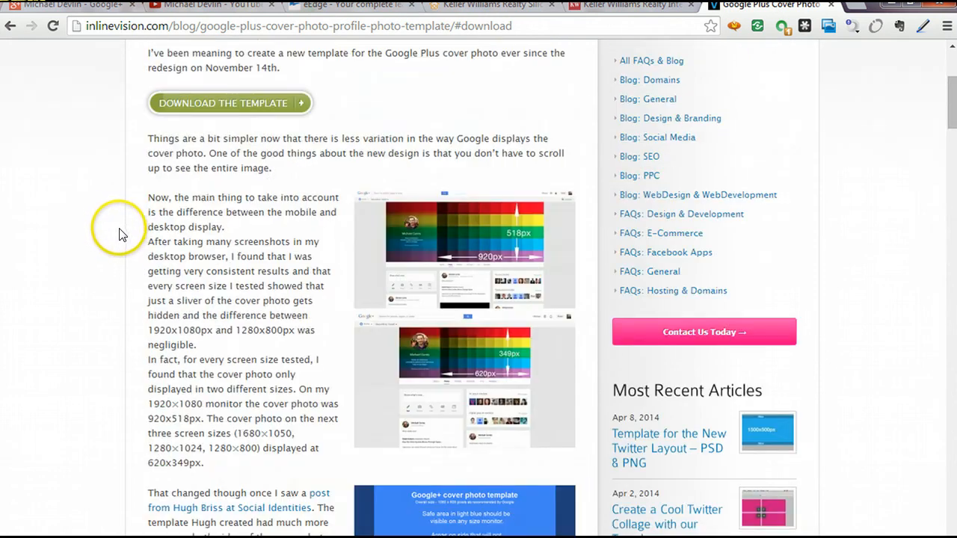